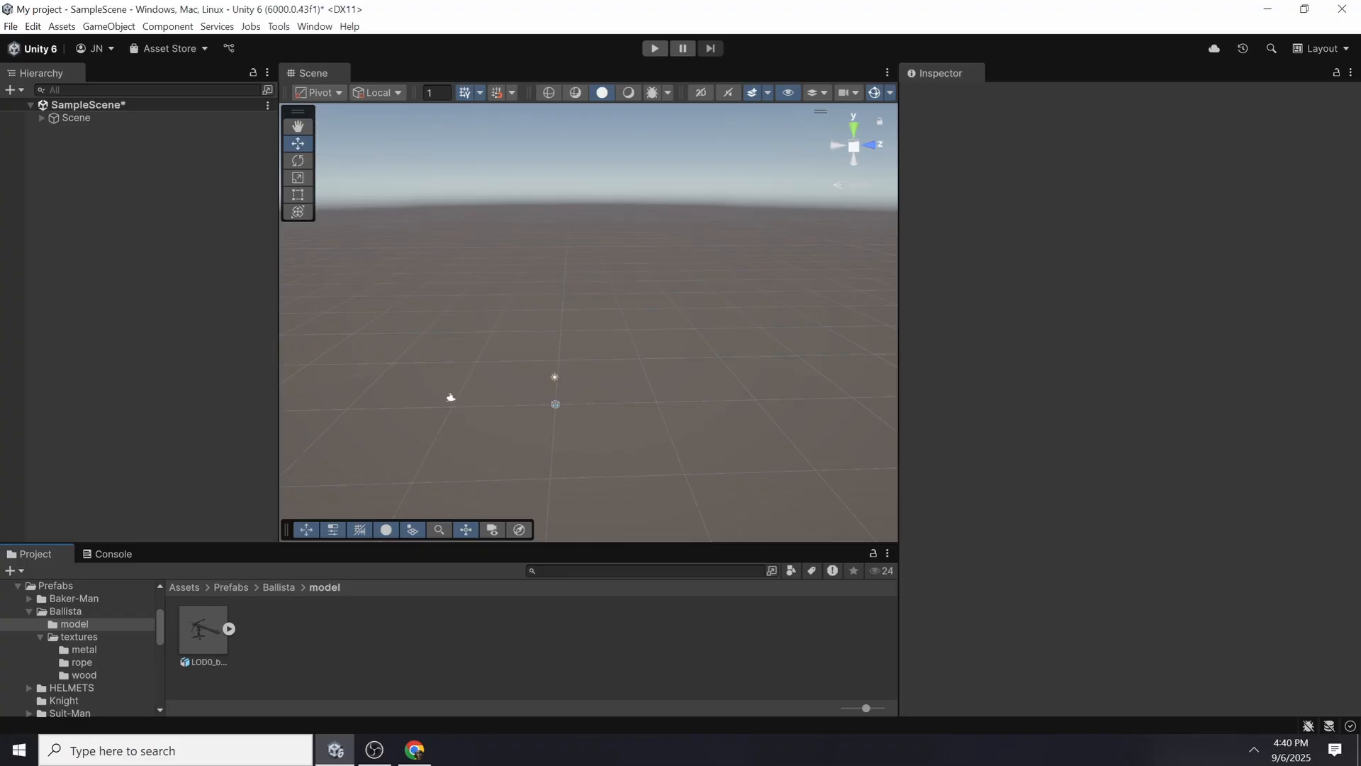
# - Inspect the LOD0_balista_004 model in the Ballista model folder and look through its individual mesh parts
pyautogui.click(203, 630)
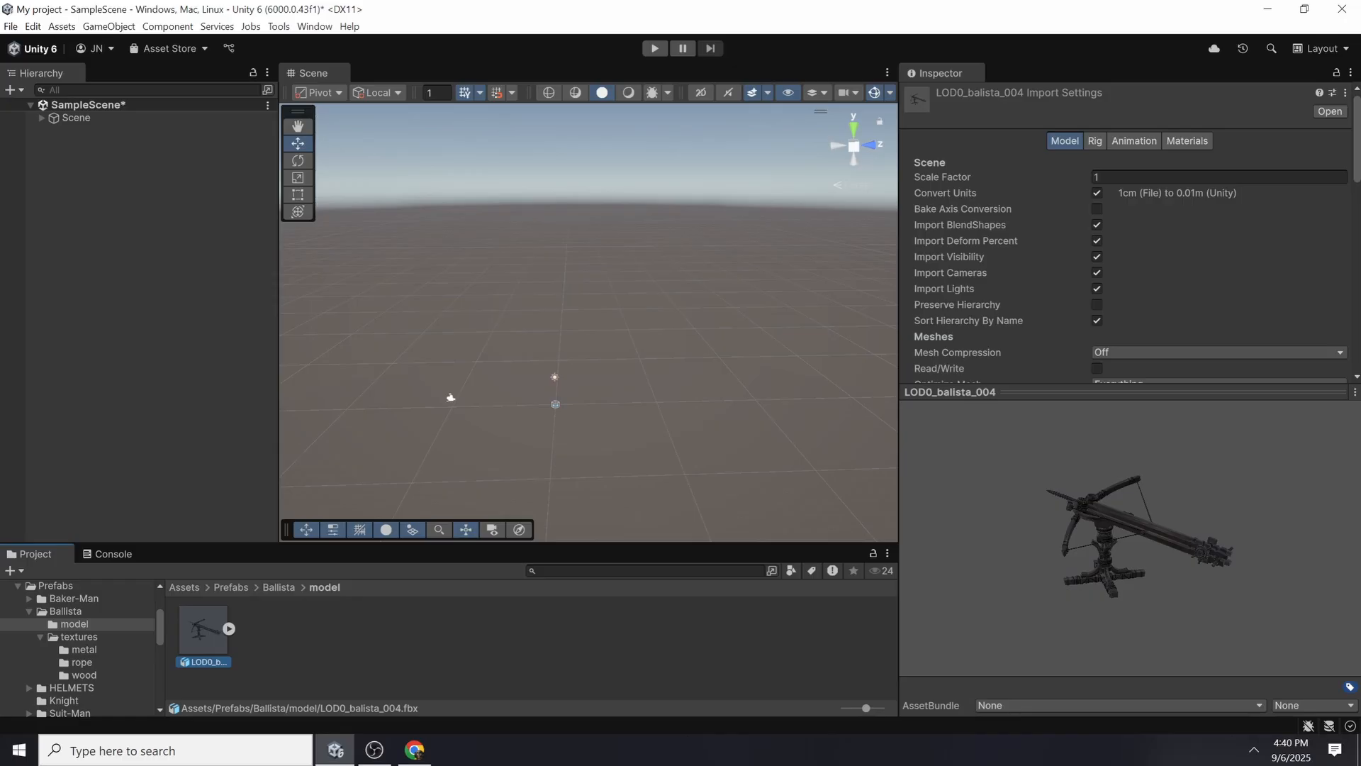
pyautogui.click(228, 629)
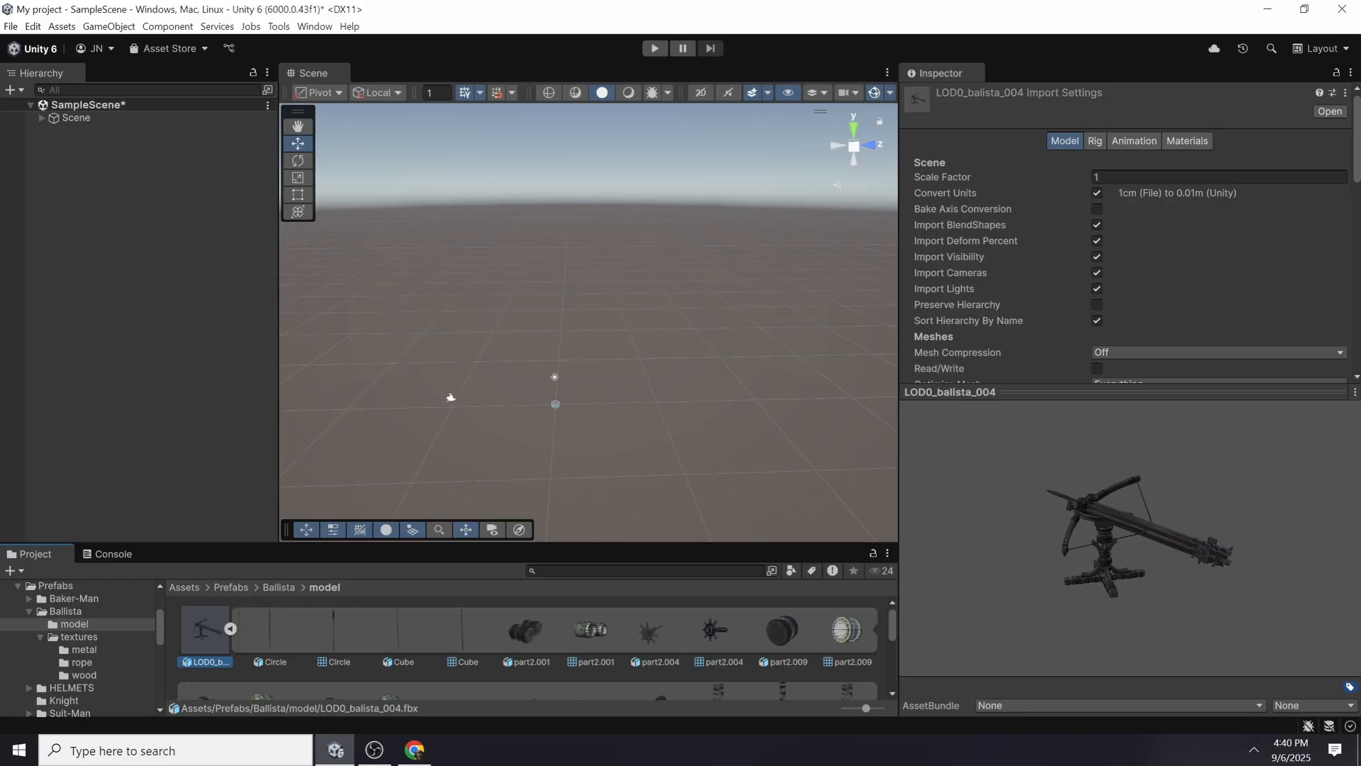
pyautogui.click(228, 628)
pyautogui.moveTo(1206, 556); pyautogui.dragTo(986, 528)
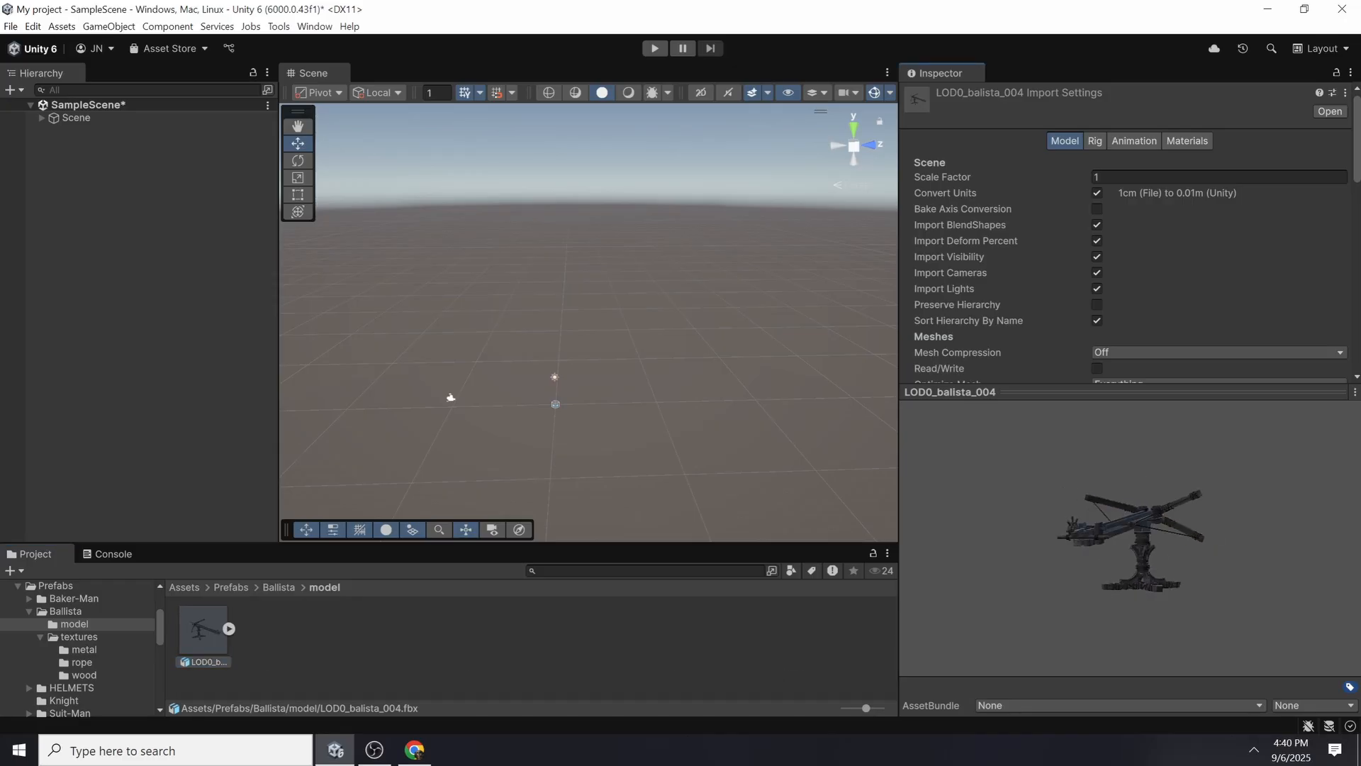
pyautogui.click(228, 628)
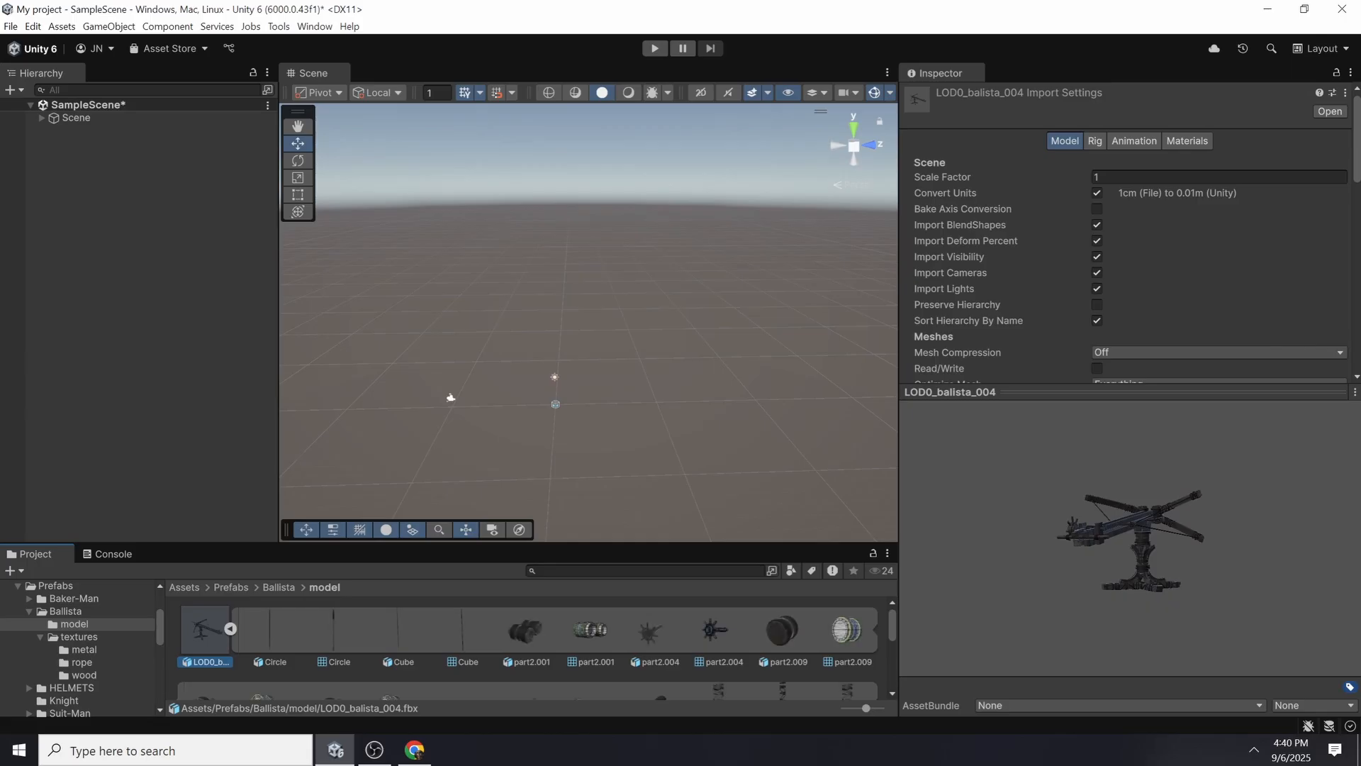
pyautogui.moveTo(440, 543); pyautogui.dragTo(440, 398)
pyautogui.scroll(-3, 528, 567)
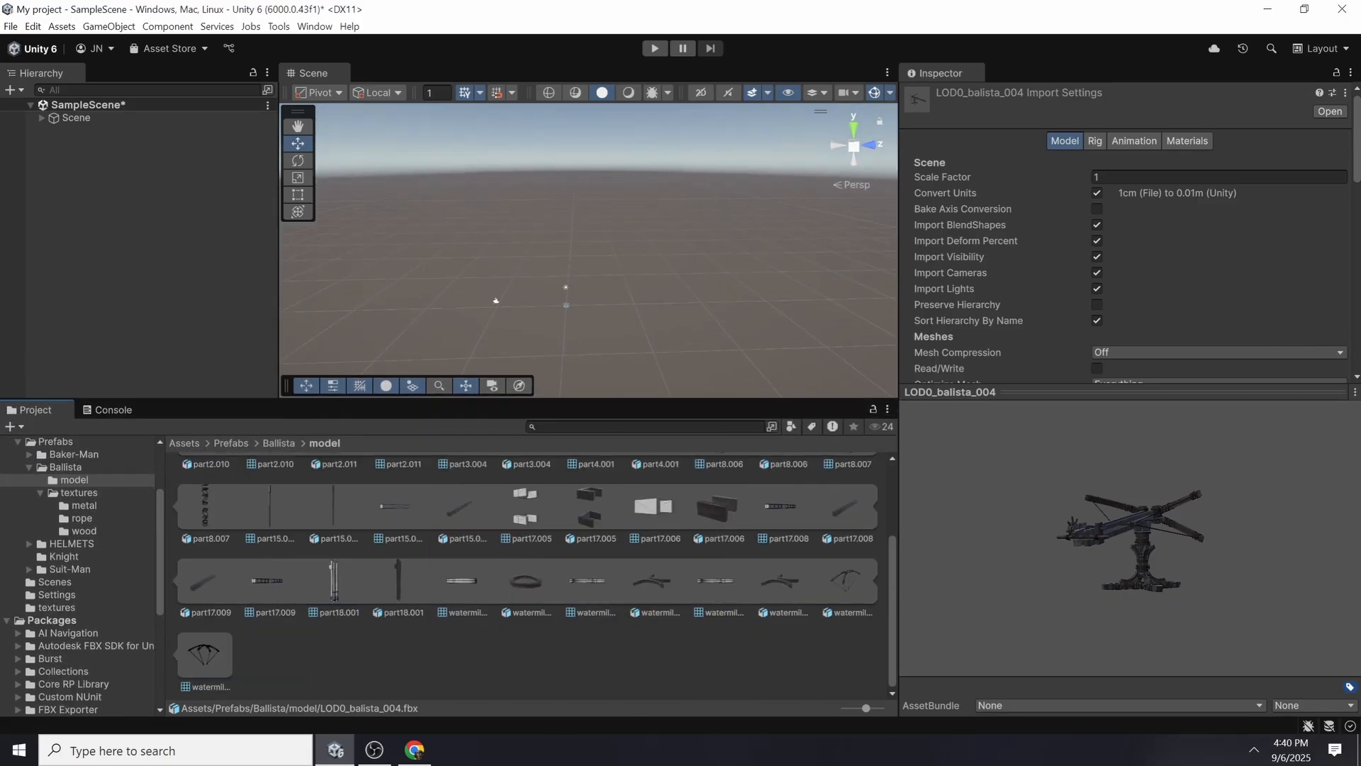
pyautogui.scroll(3, 528, 610)
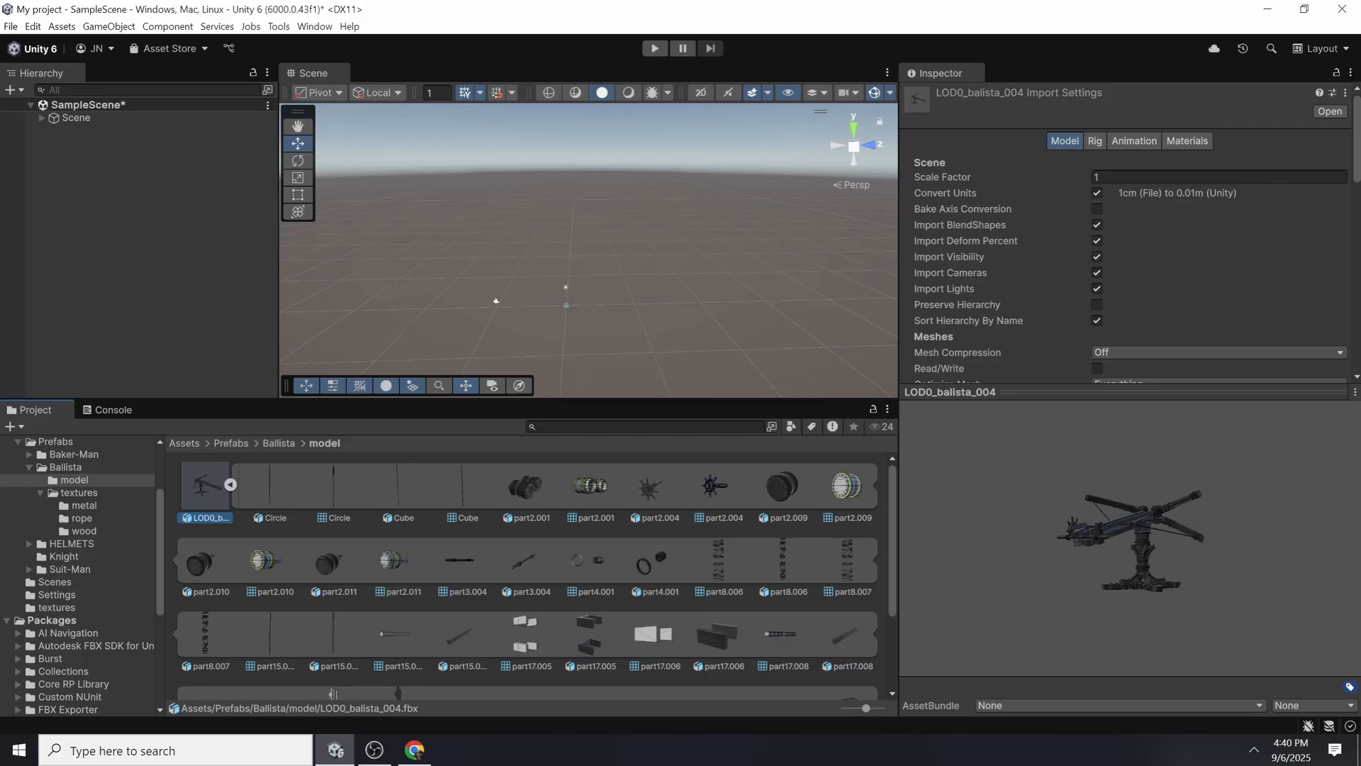
# - Place the LOD0_balista_004 model in the scene, expand its child parts and select part18.001
pyautogui.moveTo(496, 301); pyautogui.dragTo(571, 322)
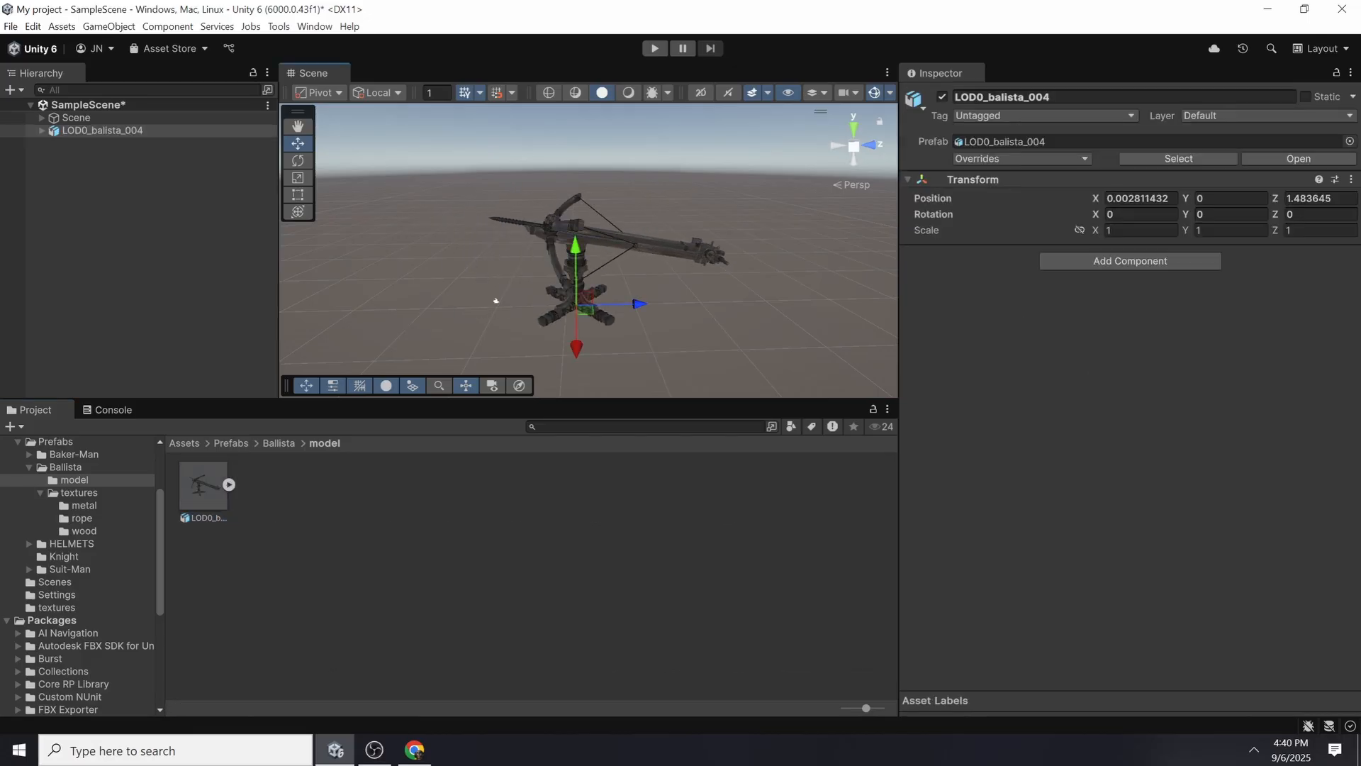
pyautogui.click(42, 131)
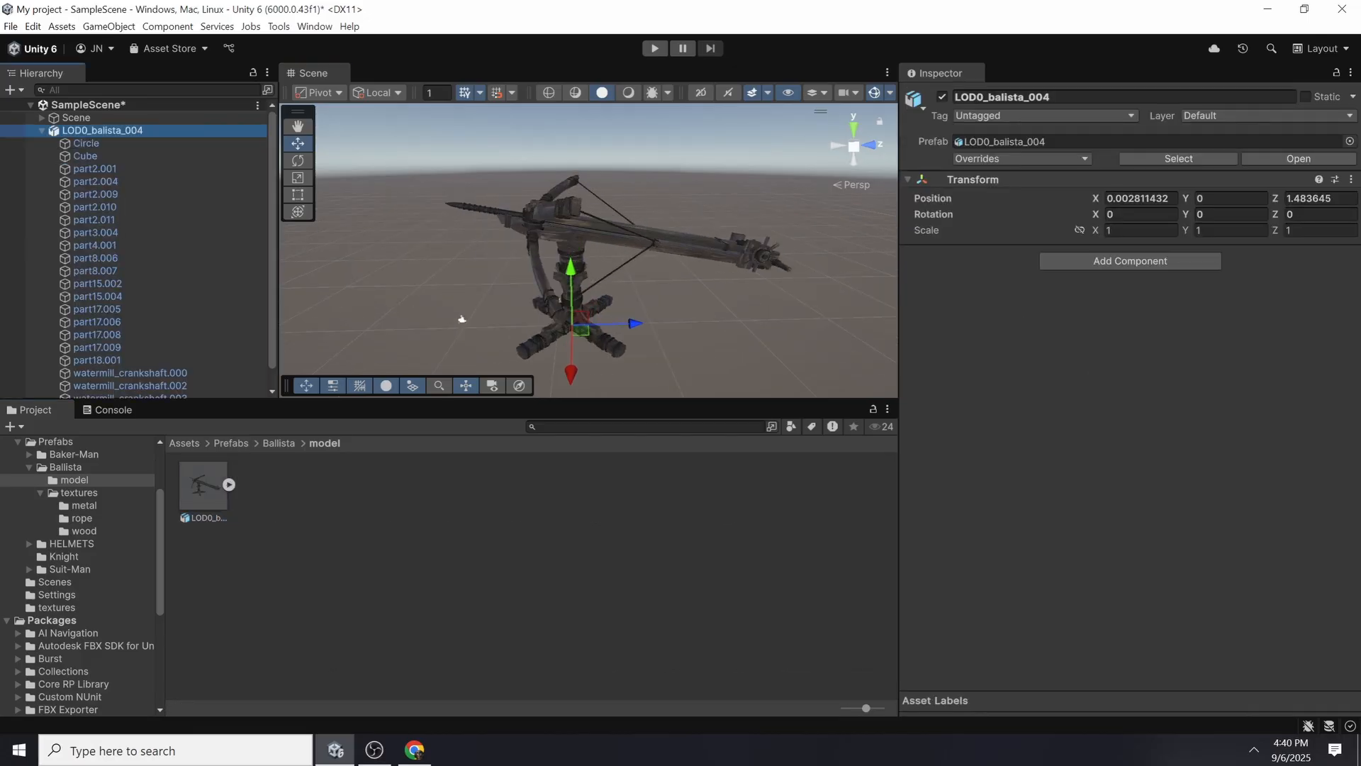
pyautogui.keyDown('alt'); pyautogui.moveTo(532, 237); pyautogui.dragTo(576, 283); pyautogui.keyUp('alt')
pyautogui.moveTo(576, 283); pyautogui.dragTo(619, 325, button='middle')
pyautogui.moveTo(454, 327); pyautogui.dragTo(463, 345, button='middle')
pyautogui.click(462, 345)
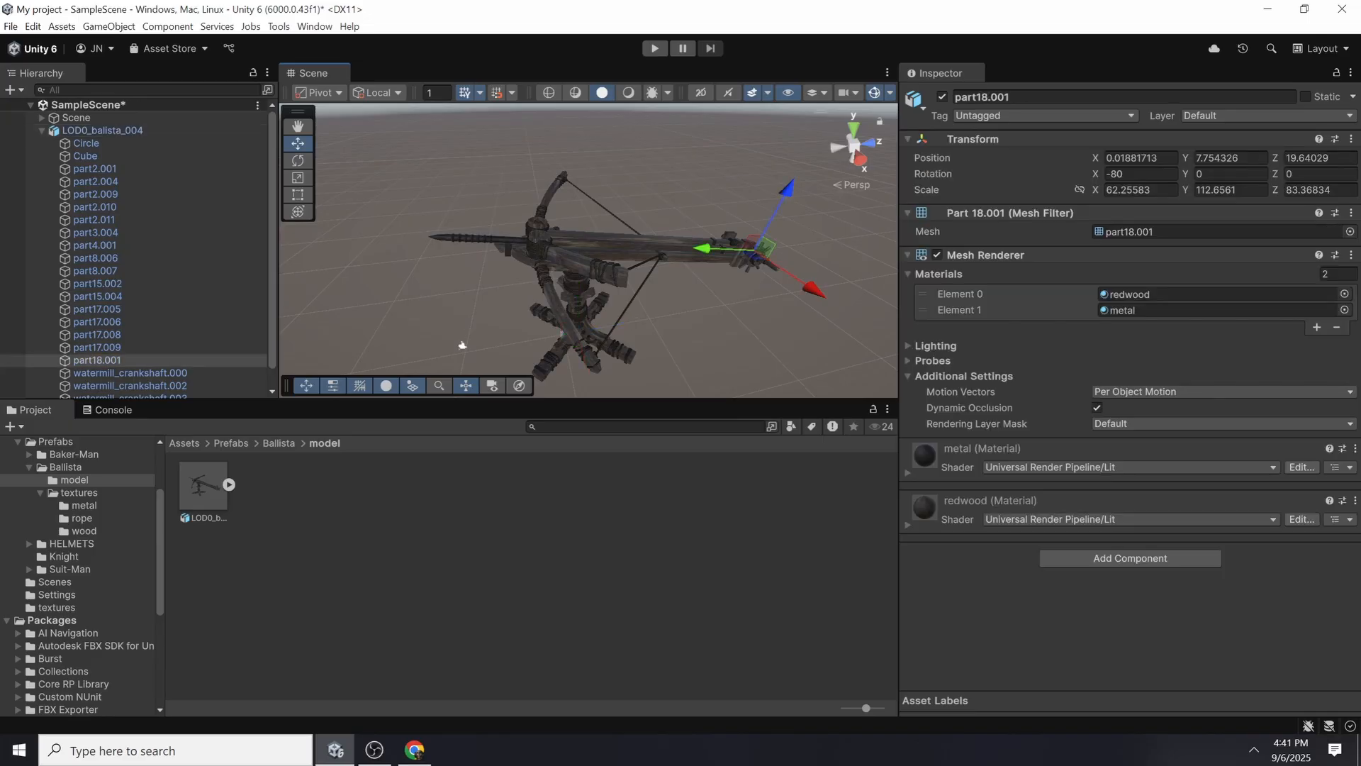
# - Enable the selection outline in the scene view's gizmo settings
pyautogui.click(889, 93)
pyautogui.click(665, 73)
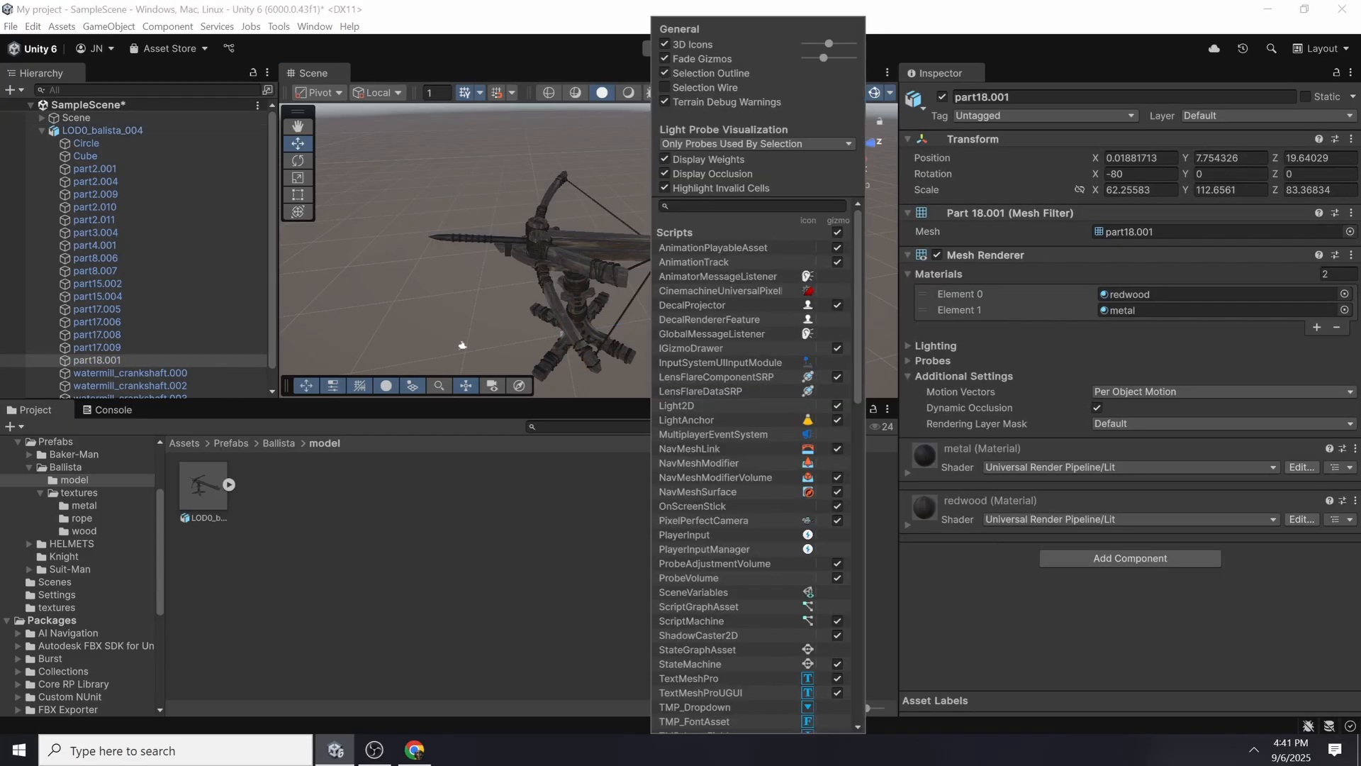
pyautogui.click(582, 74)
pyautogui.moveTo(462, 346)
pyautogui.keyDown('alt'); pyautogui.mouseDown()
pyautogui.moveTo(446, 346)
pyautogui.moveTo(522, 367)
pyautogui.moveTo(481, 362)
pyautogui.mouseUp(); pyautogui.keyUp('alt')
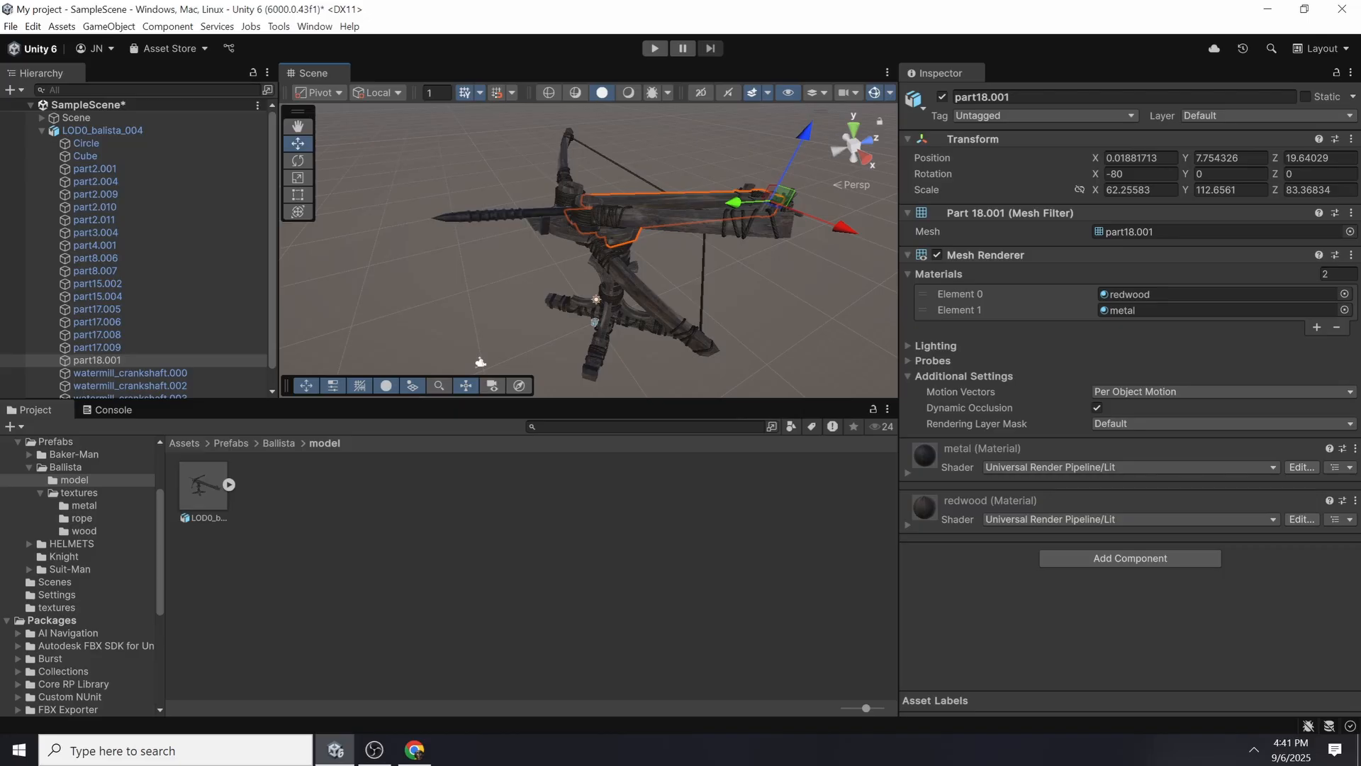
# - Try rotating part18.001 about its Z axis by about 7 degrees, and undo the rotation
pyautogui.click(624, 218)
pyautogui.click(624, 219)
pyautogui.click(298, 161)
pyautogui.moveTo(624, 227); pyautogui.dragTo(561, 243, button='middle')
pyautogui.moveTo(698, 230); pyautogui.dragTo(756, 230)
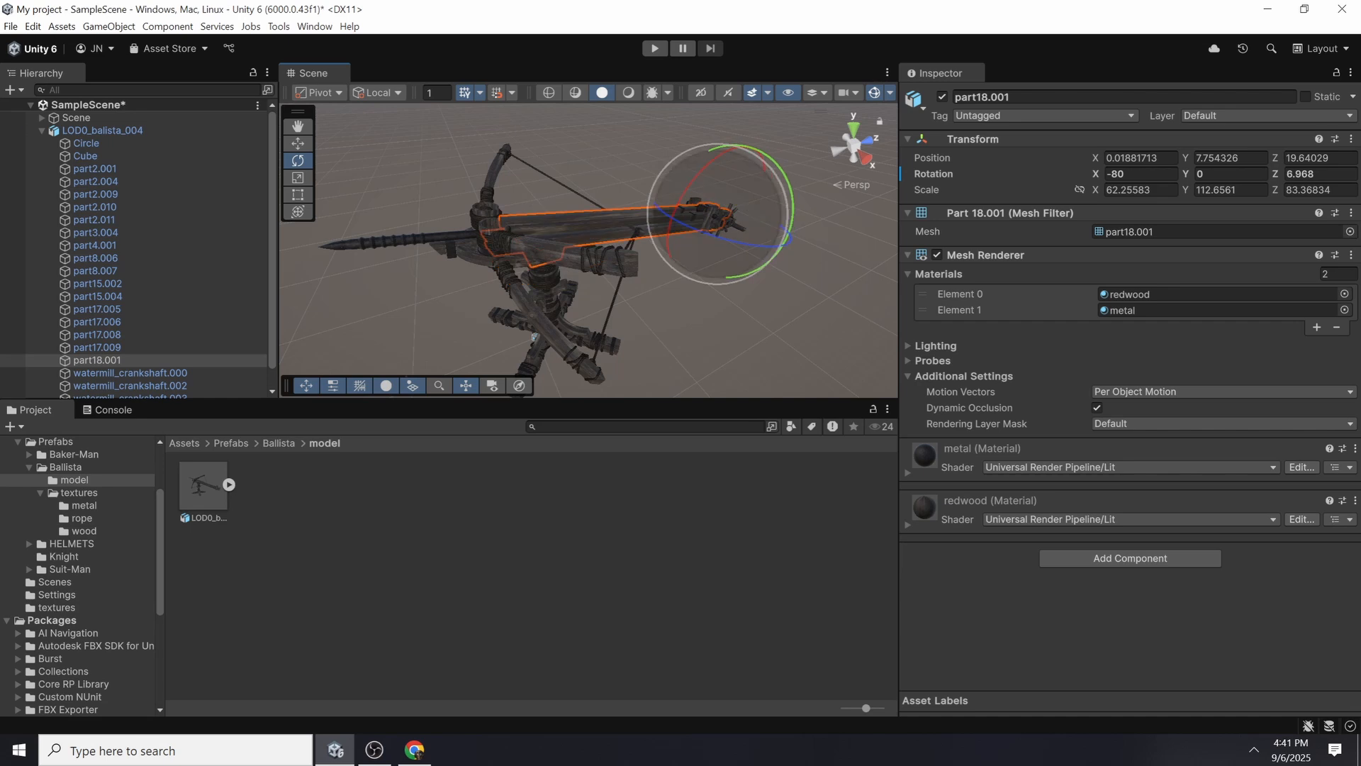
pyautogui.hotkey('ctrl', 'z')
pyautogui.press('w')
pyautogui.click(416, 370)
# - Open the FBX Editor and delete the LOD0_balista_004 instance from the scene
pyautogui.scroll(-3, 418, 369)
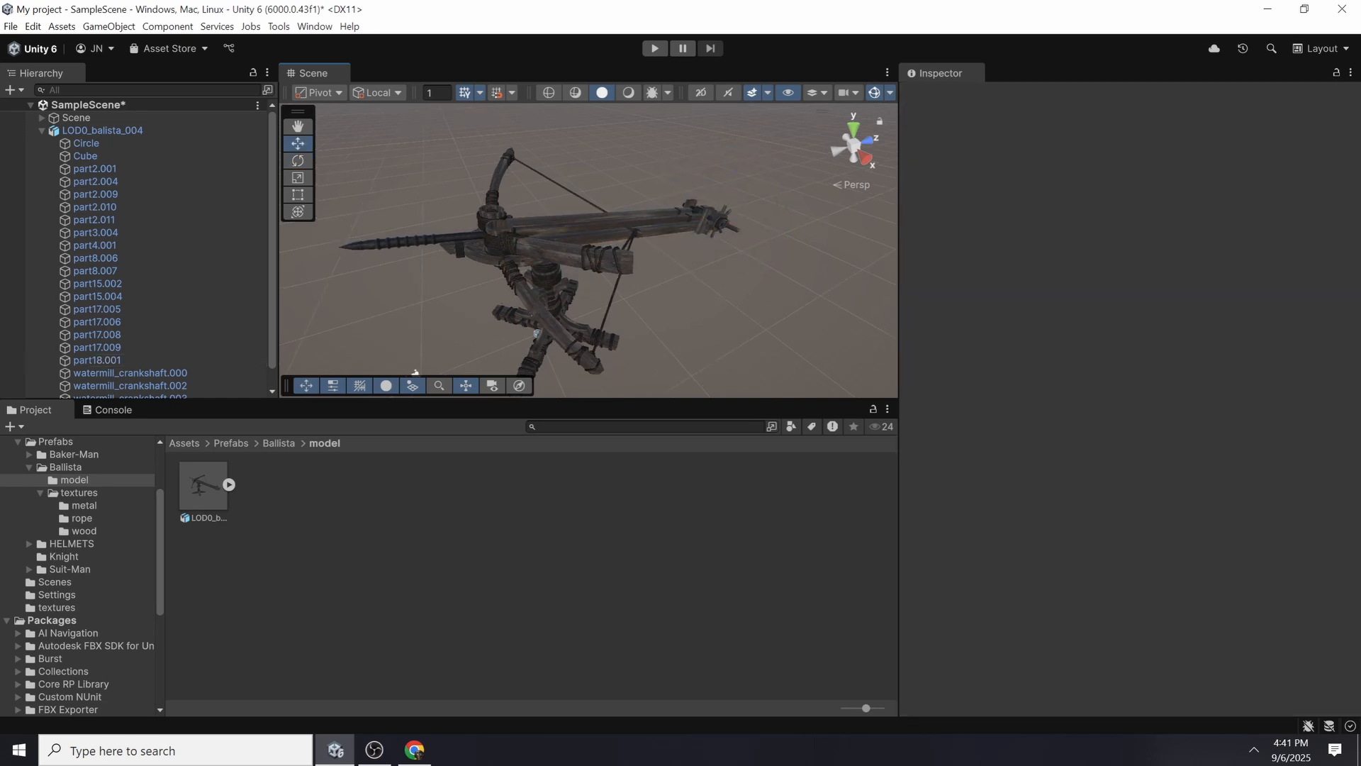
pyautogui.moveTo(517, 362); pyautogui.dragTo(487, 347, button='right')
pyautogui.moveTo(486, 347); pyautogui.dragTo(442, 320, button='middle')
pyautogui.click(279, 26)
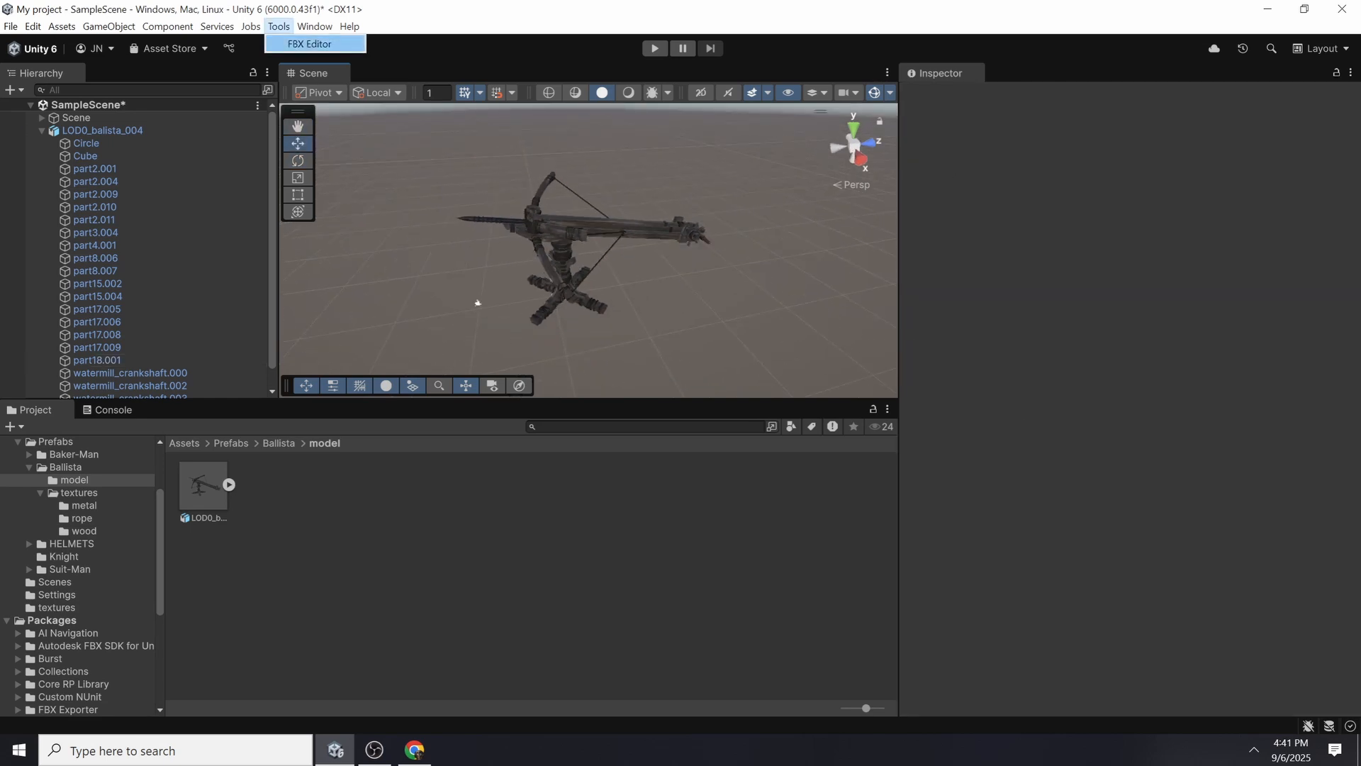
pyautogui.click(305, 43)
pyautogui.click(103, 130)
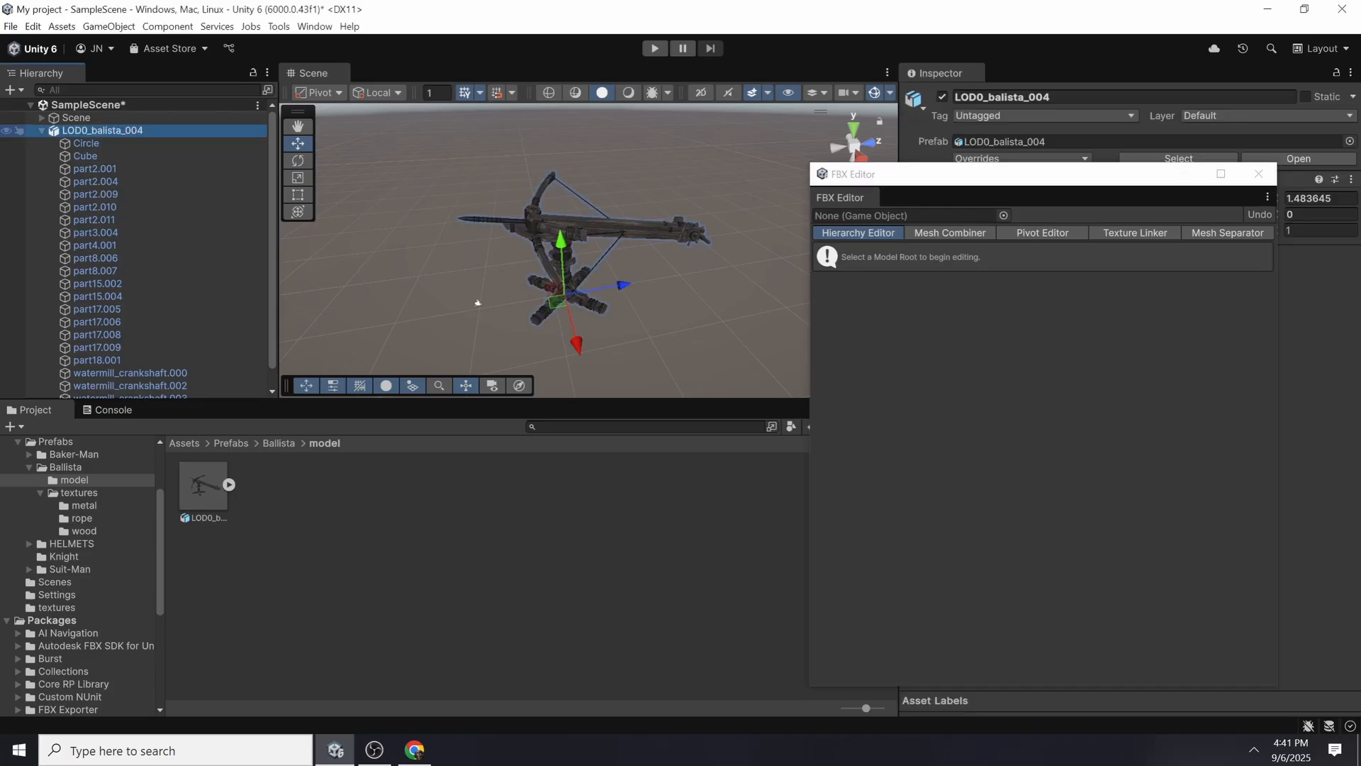
pyautogui.press('Delete')
# - Load the LOD0_balista_004 model asset into the FBX Editor as the model root to edit
pyautogui.moveTo(204, 490); pyautogui.dragTo(904, 216)
pyautogui.moveTo(1024, 174); pyautogui.dragTo(1112, 154)
pyautogui.scroll(5, 517, 288)
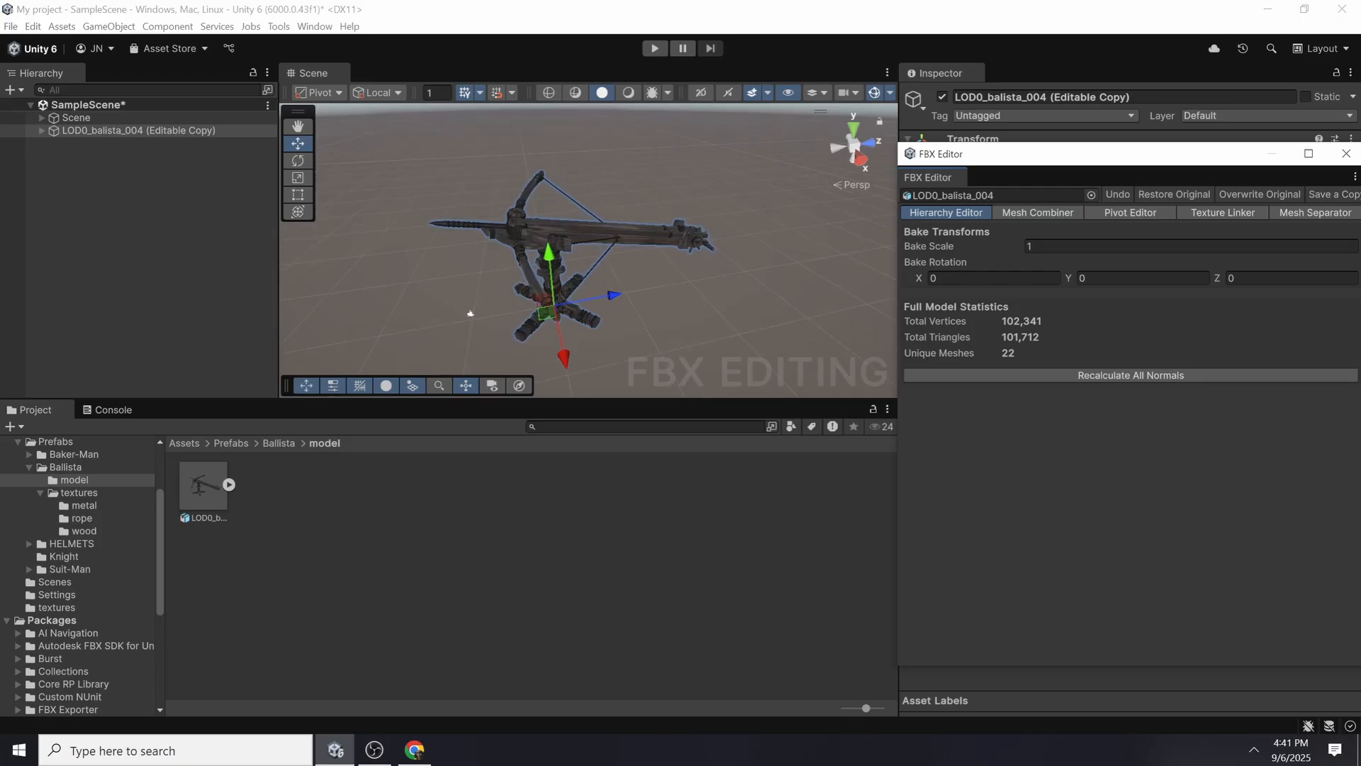
pyautogui.keyDown('alt'); pyautogui.moveTo(471, 313); pyautogui.dragTo(504, 301); pyautogui.keyUp('alt')
pyautogui.moveTo(504, 300); pyautogui.dragTo(487, 266, button='middle')
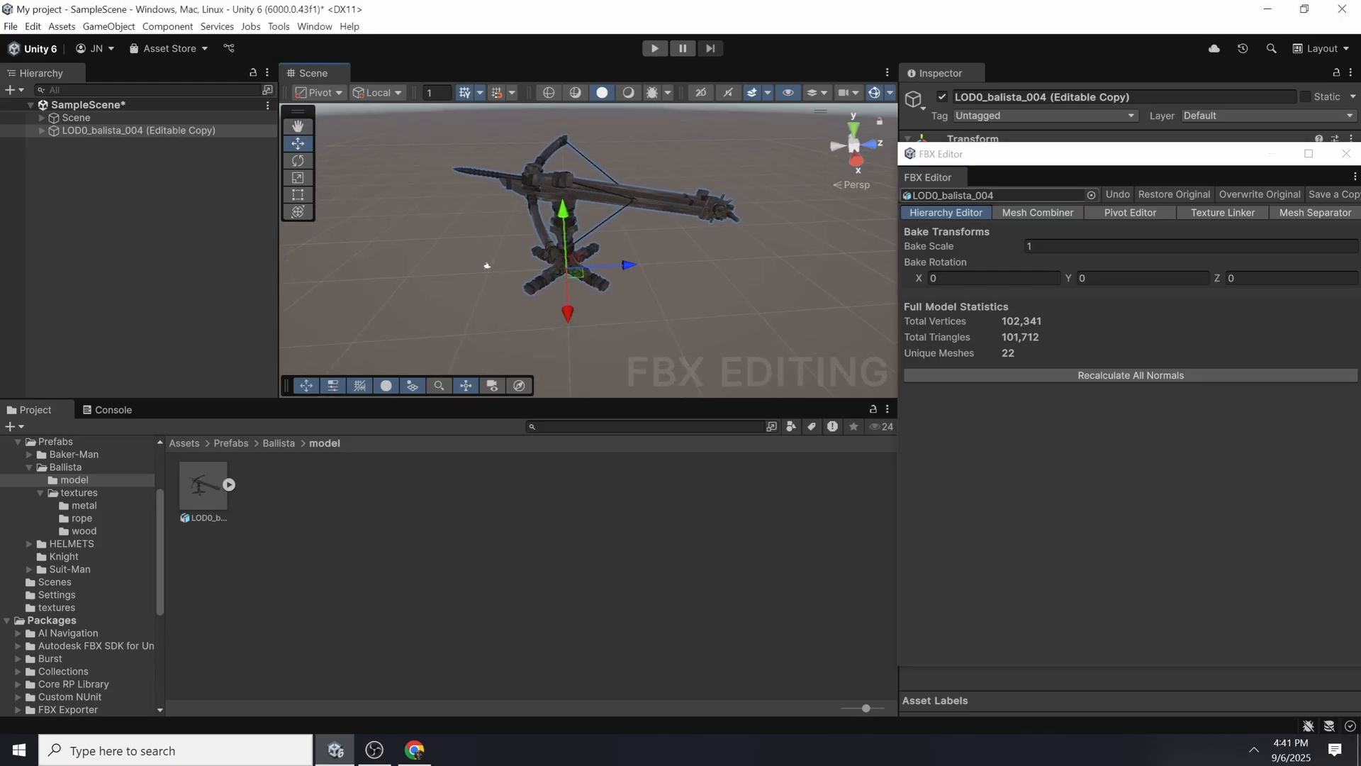
# - Switch the FBX Editor to Mesh Combiner and expand the ballista's editable copy to list its parts
pyautogui.click(1038, 213)
pyautogui.moveTo(1104, 160); pyautogui.dragTo(1005, 136)
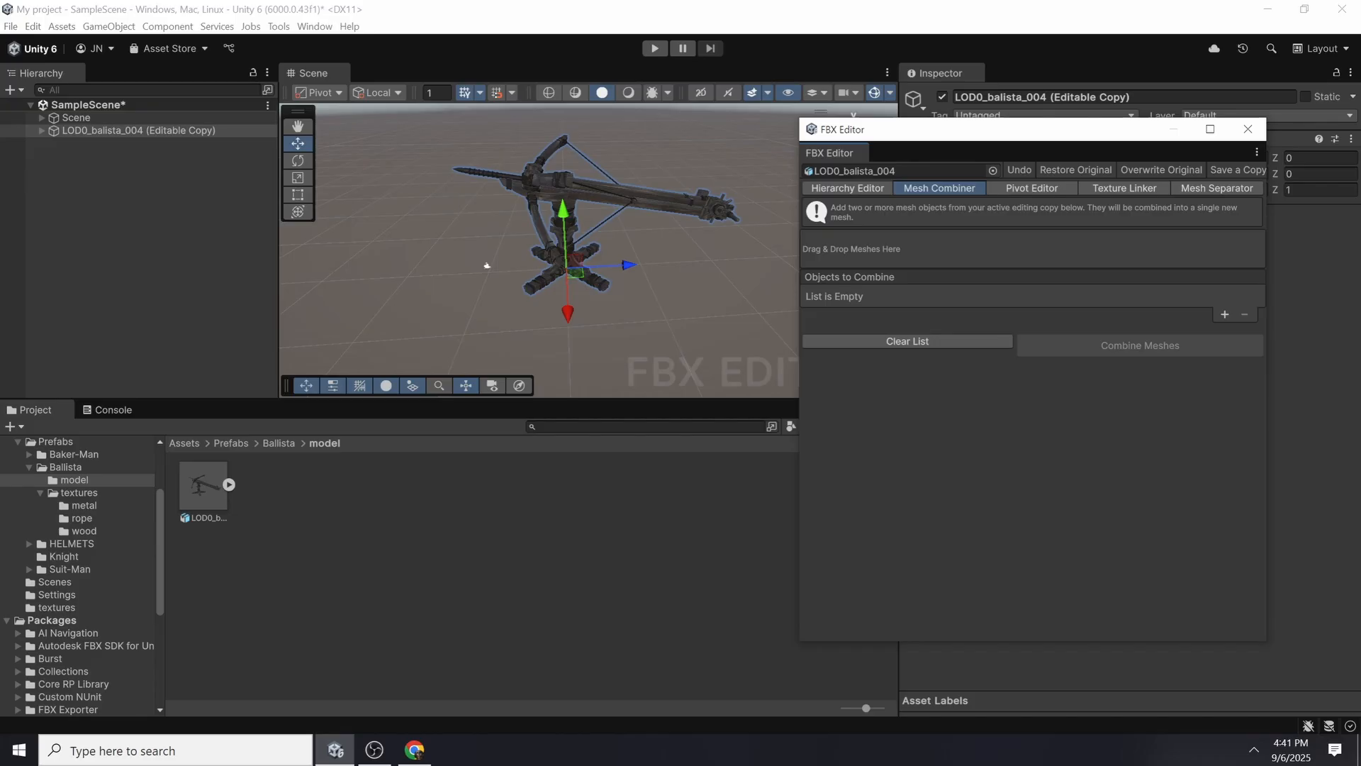
pyautogui.moveTo(539, 312); pyautogui.dragTo(532, 307, button='middle')
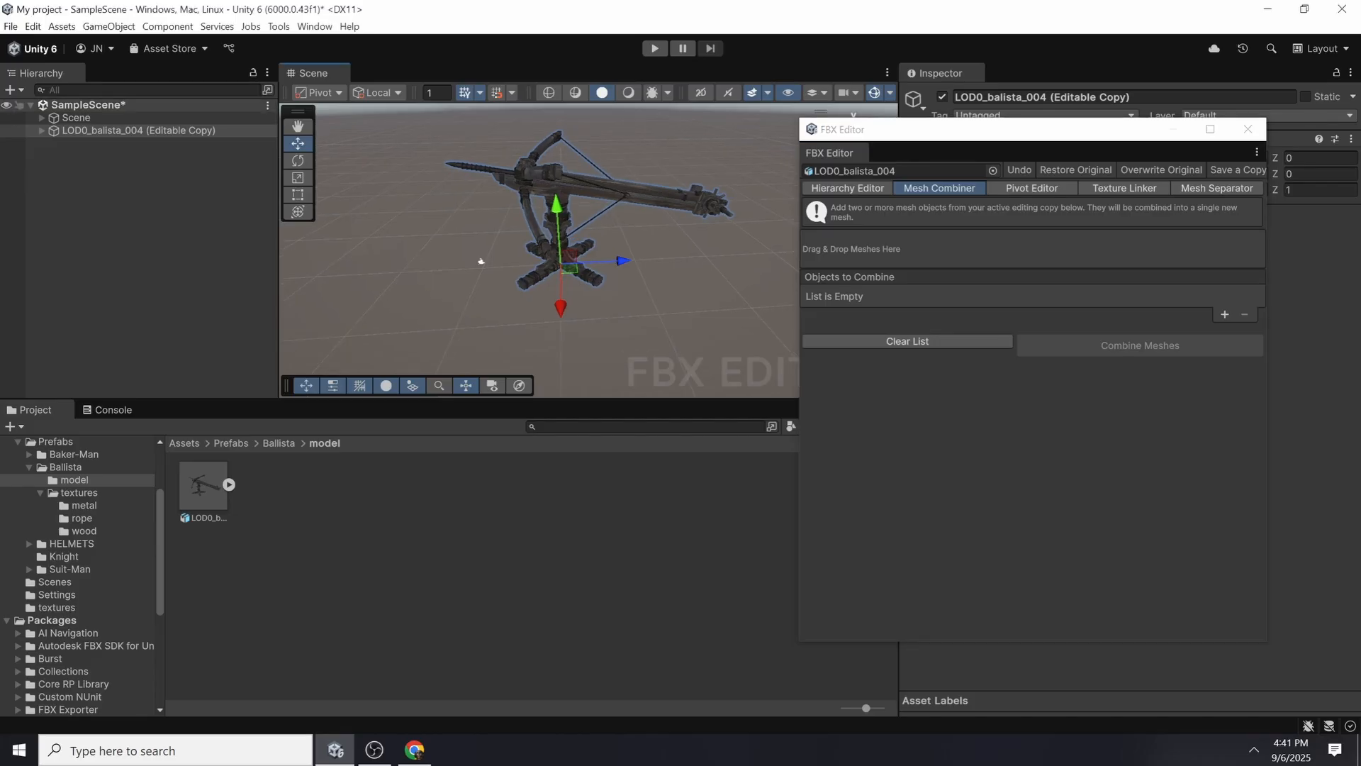
pyautogui.click(42, 130)
pyautogui.moveTo(482, 261)
pyautogui.keyDown('alt'); pyautogui.mouseDown()
pyautogui.moveTo(459, 260)
pyautogui.moveTo(473, 259)
pyautogui.mouseUp(); pyautogui.keyUp('alt')
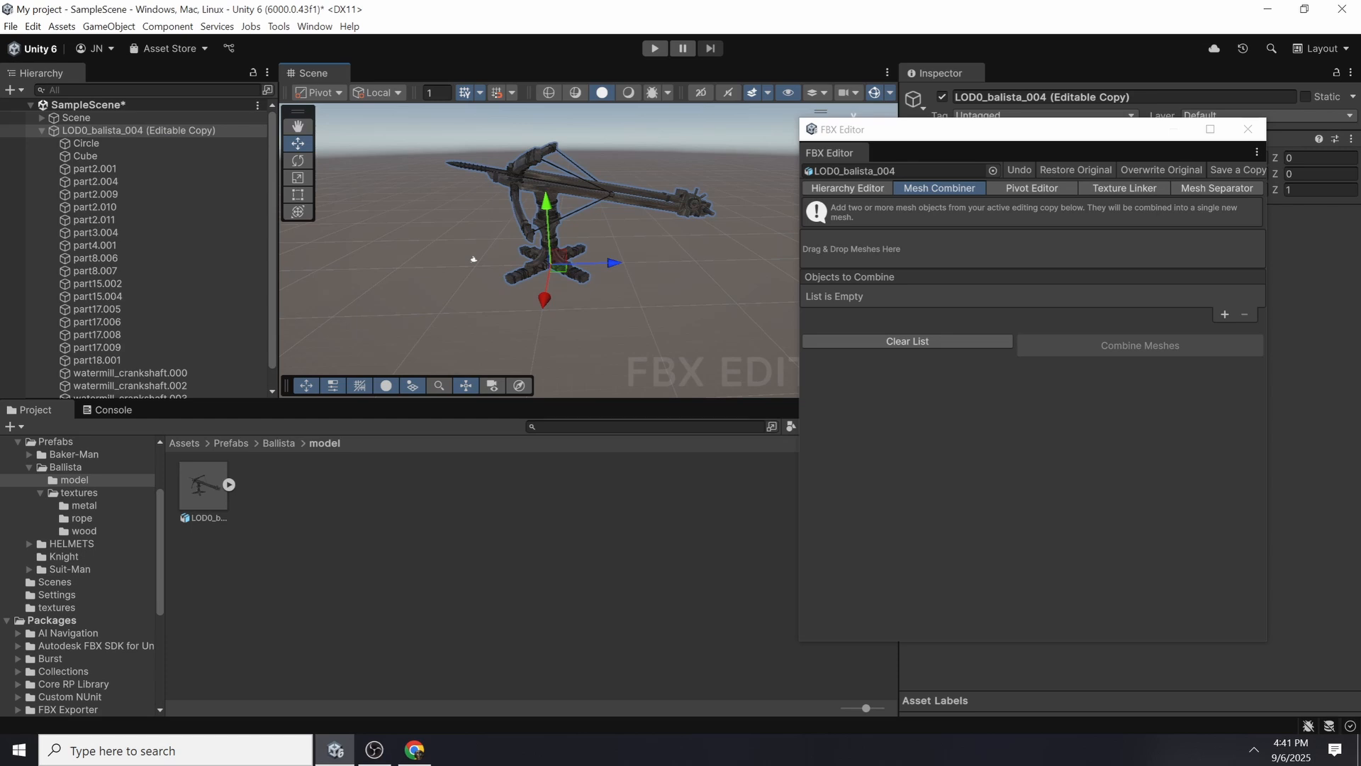
pyautogui.scroll(3, 464, 260)
pyautogui.moveTo(444, 266); pyautogui.dragTo(482, 302, button='middle')
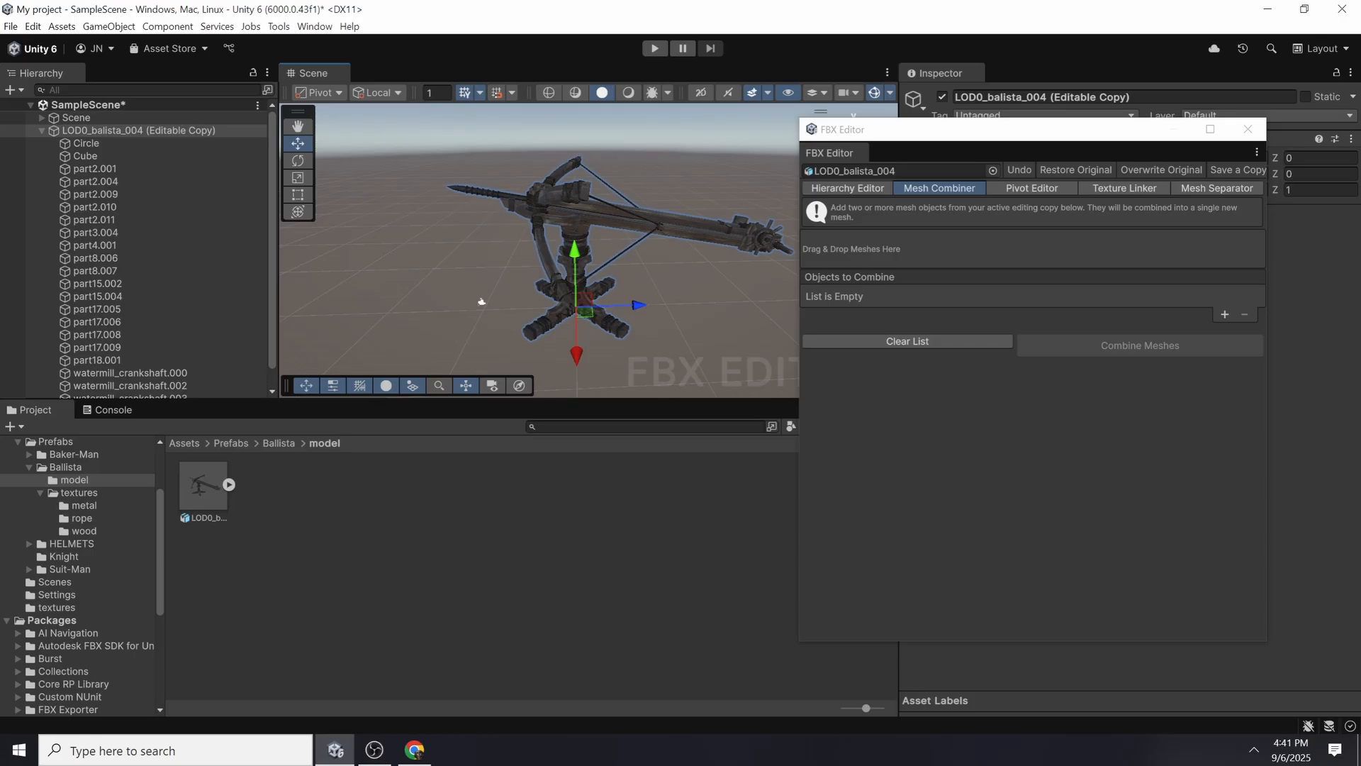
pyautogui.moveTo(482, 301); pyautogui.dragTo(466, 277, button='middle')
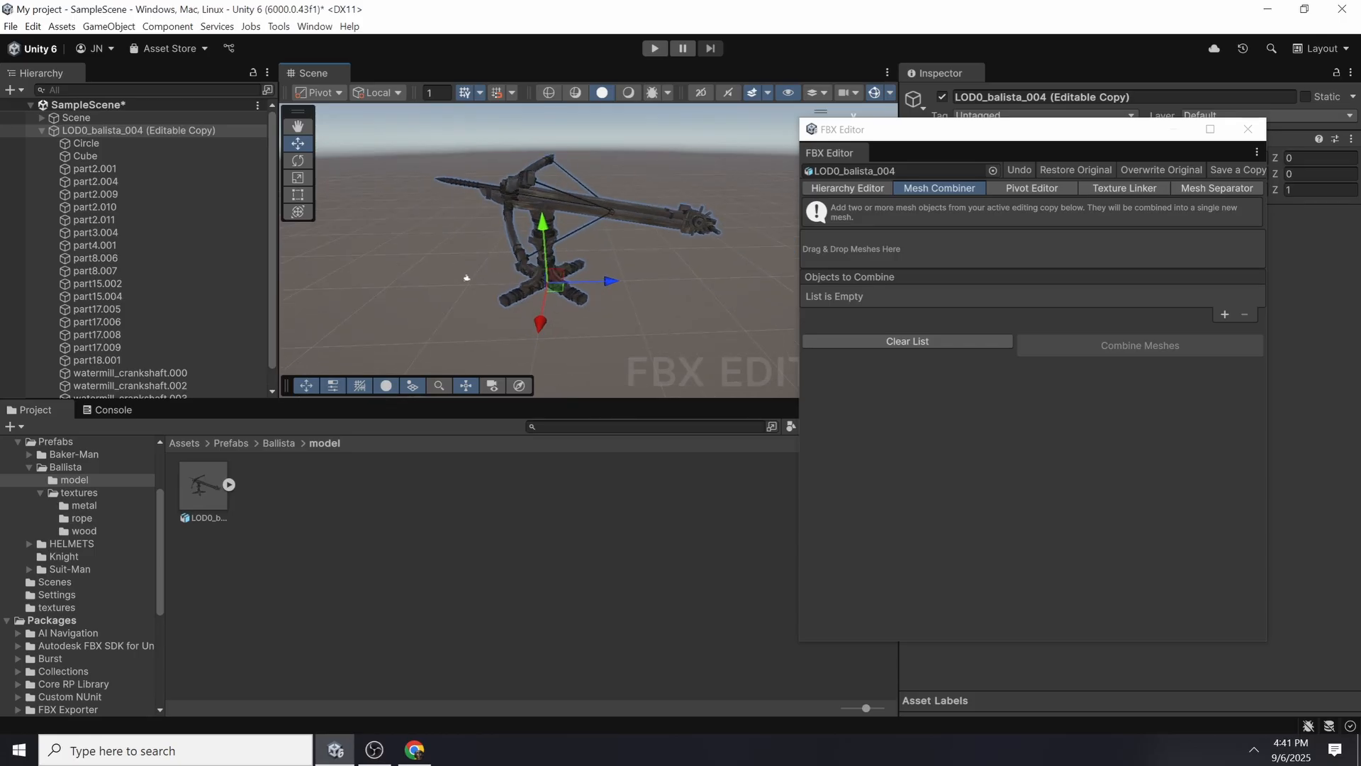
# - Box-select the ballista's upper parts in a side view of the scene
pyautogui.click(716, 305)
pyautogui.moveTo(870, 129); pyautogui.dragTo(970, 127)
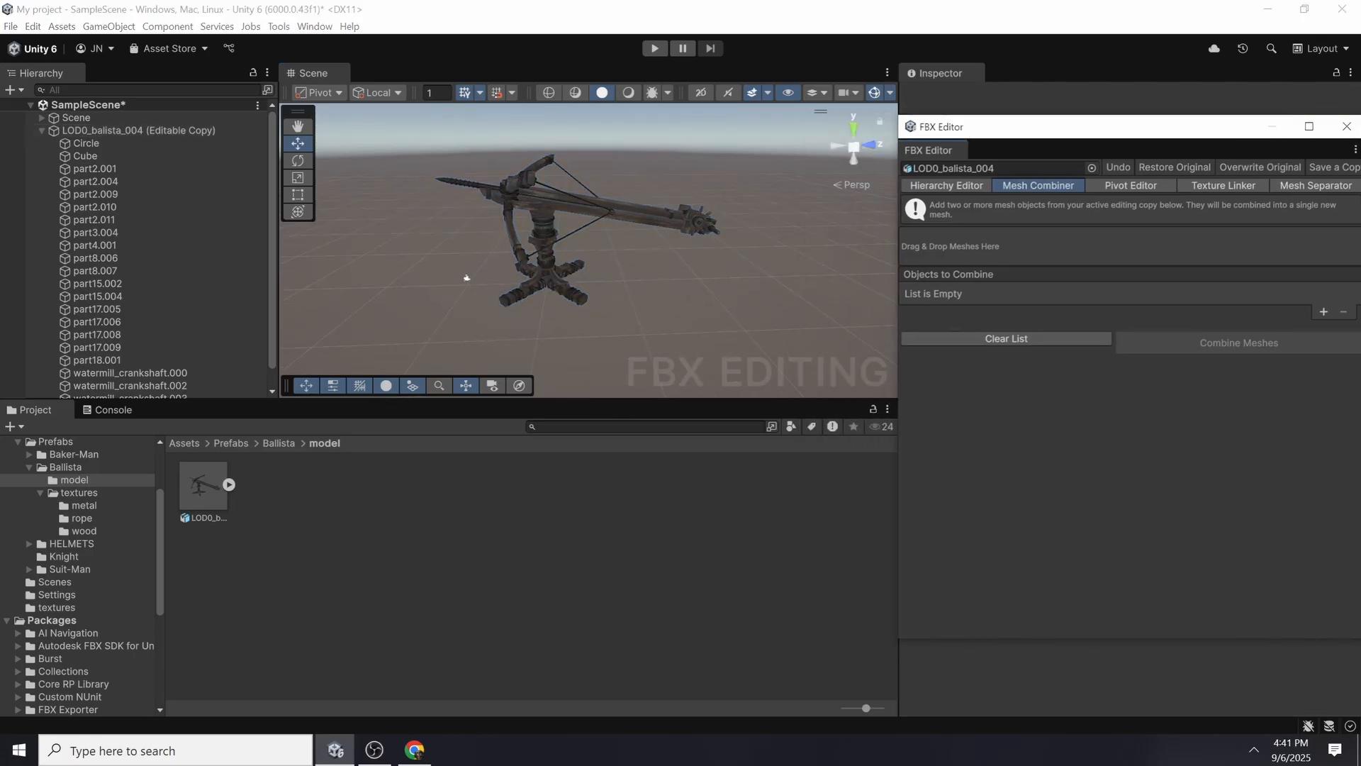
pyautogui.scroll(3, 681, 213)
pyautogui.click(890, 93)
pyautogui.click(387, 146)
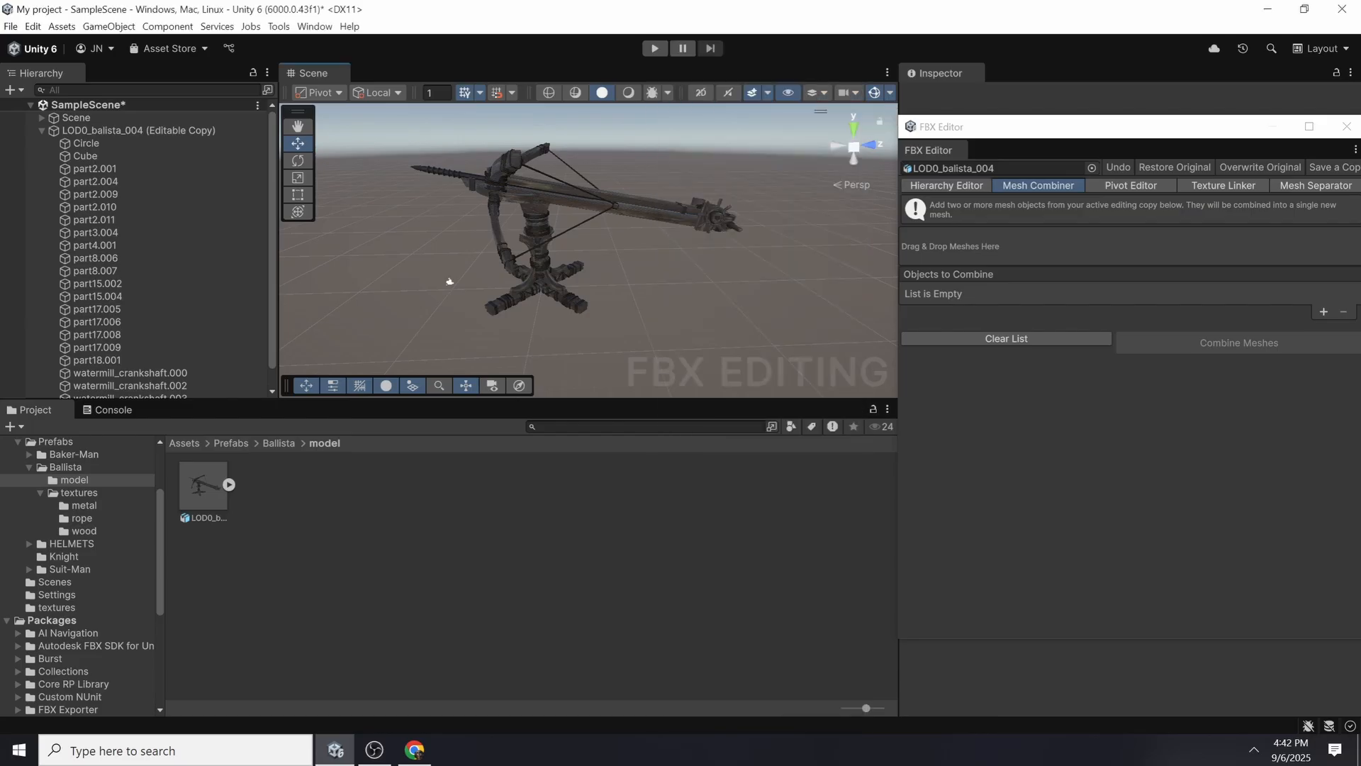
pyautogui.moveTo(386, 146); pyautogui.dragTo(853, 304)
pyautogui.click(871, 145)
pyautogui.click(837, 145)
pyautogui.click(854, 146)
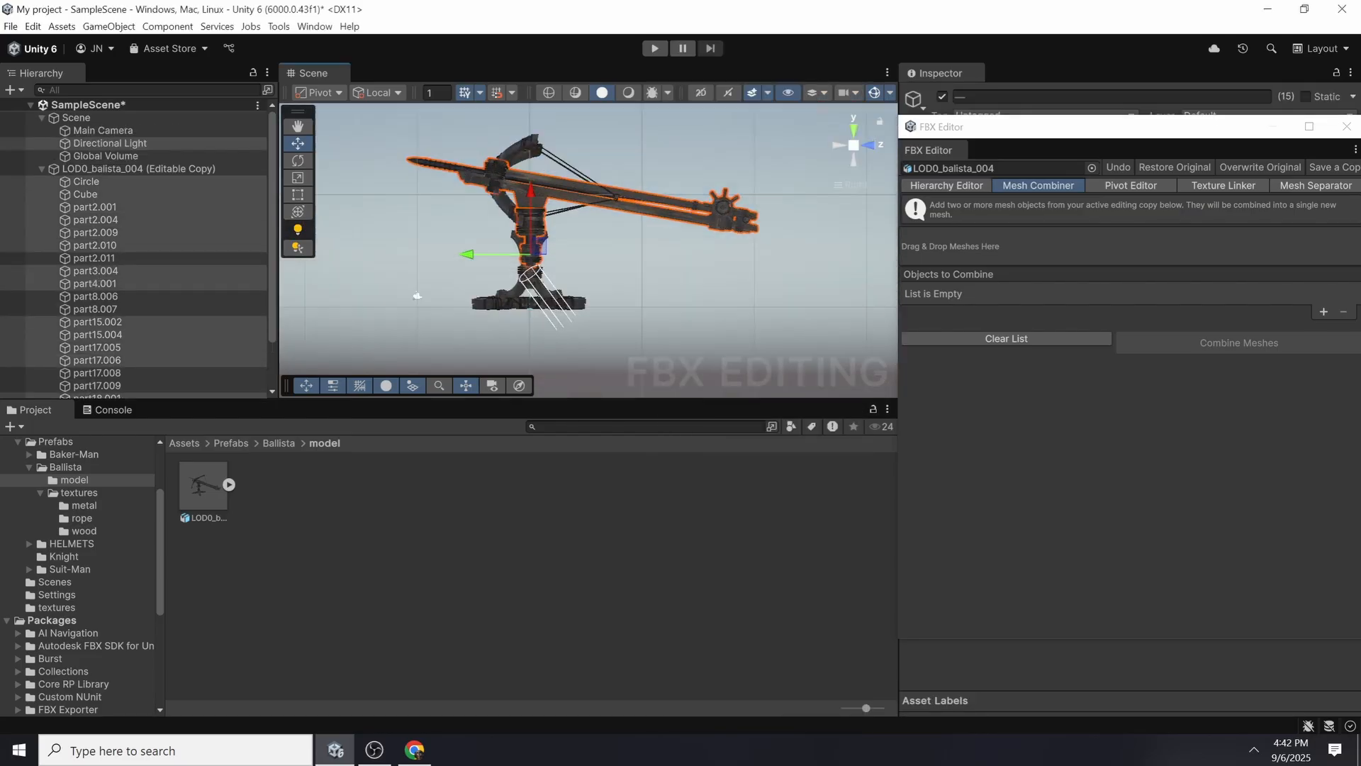
# - Reselect the ballista's upper parts with a selection box, leaving out the Directional Light and the base
pyautogui.click(835, 164)
pyautogui.moveTo(399, 129); pyautogui.dragTo(933, 309)
pyautogui.scroll(3, 820, 253)
pyautogui.keyDown('alt'); pyautogui.moveTo(412, 227); pyautogui.dragTo(341, 234); pyautogui.keyUp('alt')
pyautogui.keyDown('shift'); pyautogui.click(545, 237); pyautogui.keyUp('shift')
pyautogui.moveTo(496, 234); pyautogui.dragTo(511, 276, button='middle')
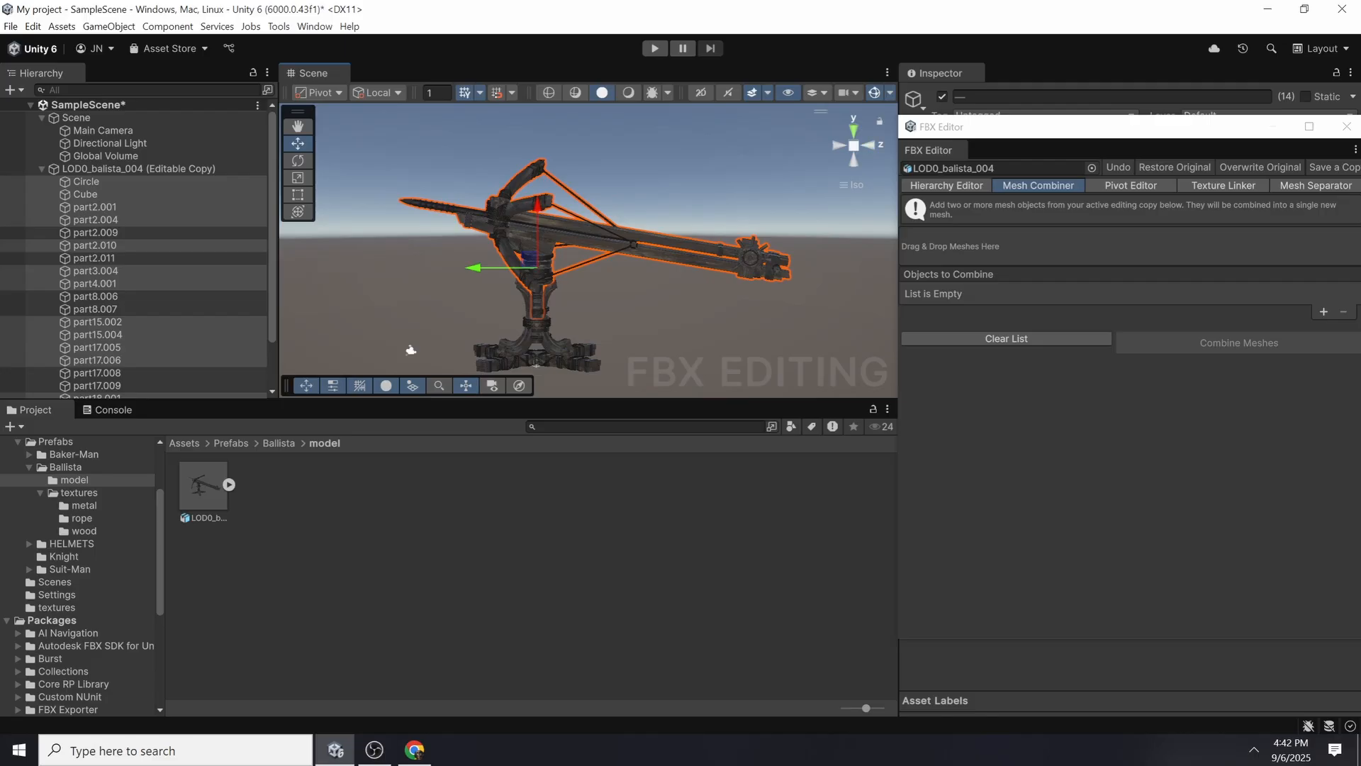
# - Test-move the selected parts upward, undo that move and take Circle out of the selection
pyautogui.click(855, 146)
pyautogui.moveTo(544, 205)
pyautogui.mouseDown()
pyautogui.moveTo(544, 124)
pyautogui.moveTo(544, 180)
pyautogui.mouseUp()
pyautogui.keyDown('alt'); pyautogui.moveTo(544, 180); pyautogui.dragTo(695, 190); pyautogui.keyUp('alt')
pyautogui.moveTo(694, 190); pyautogui.dragTo(886, 219, button='middle')
pyautogui.hotkey('ctrl', 'z')
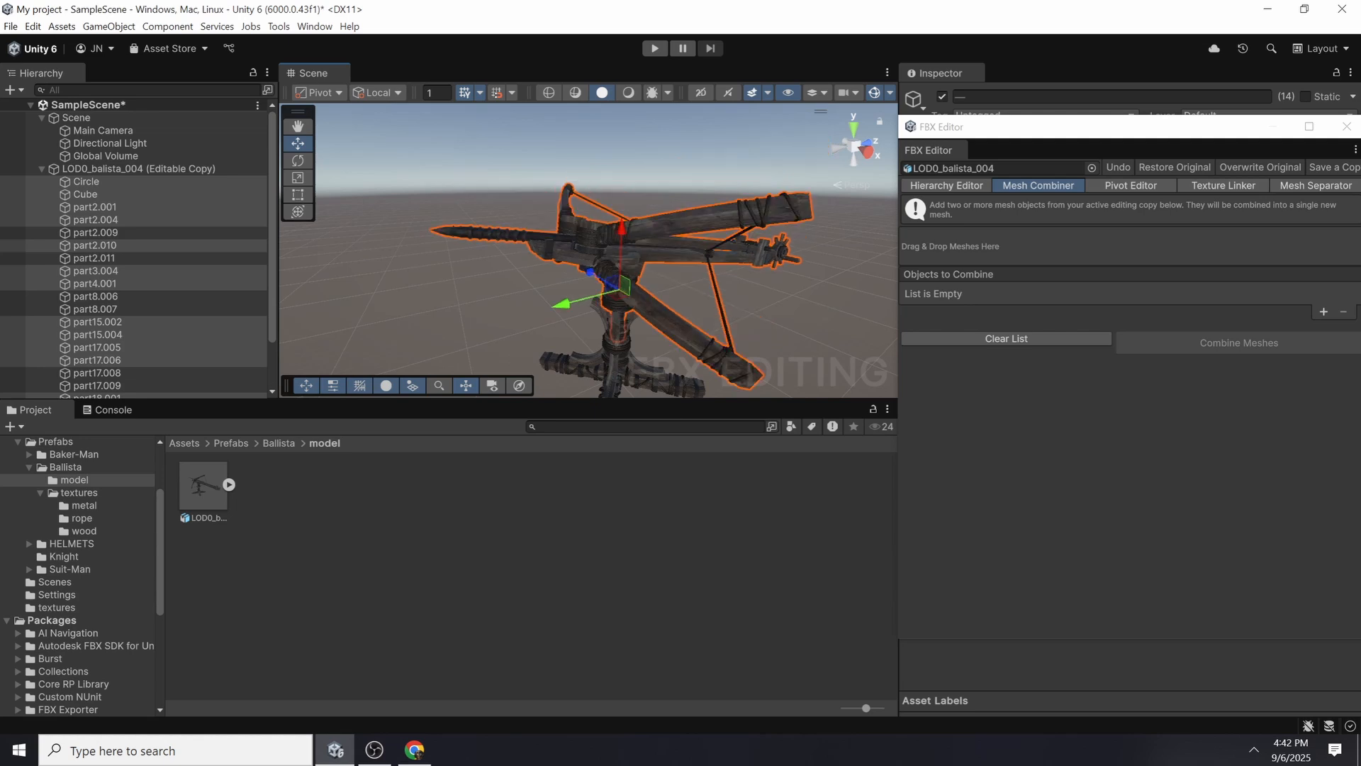
pyautogui.hotkey('ctrl', 'z')
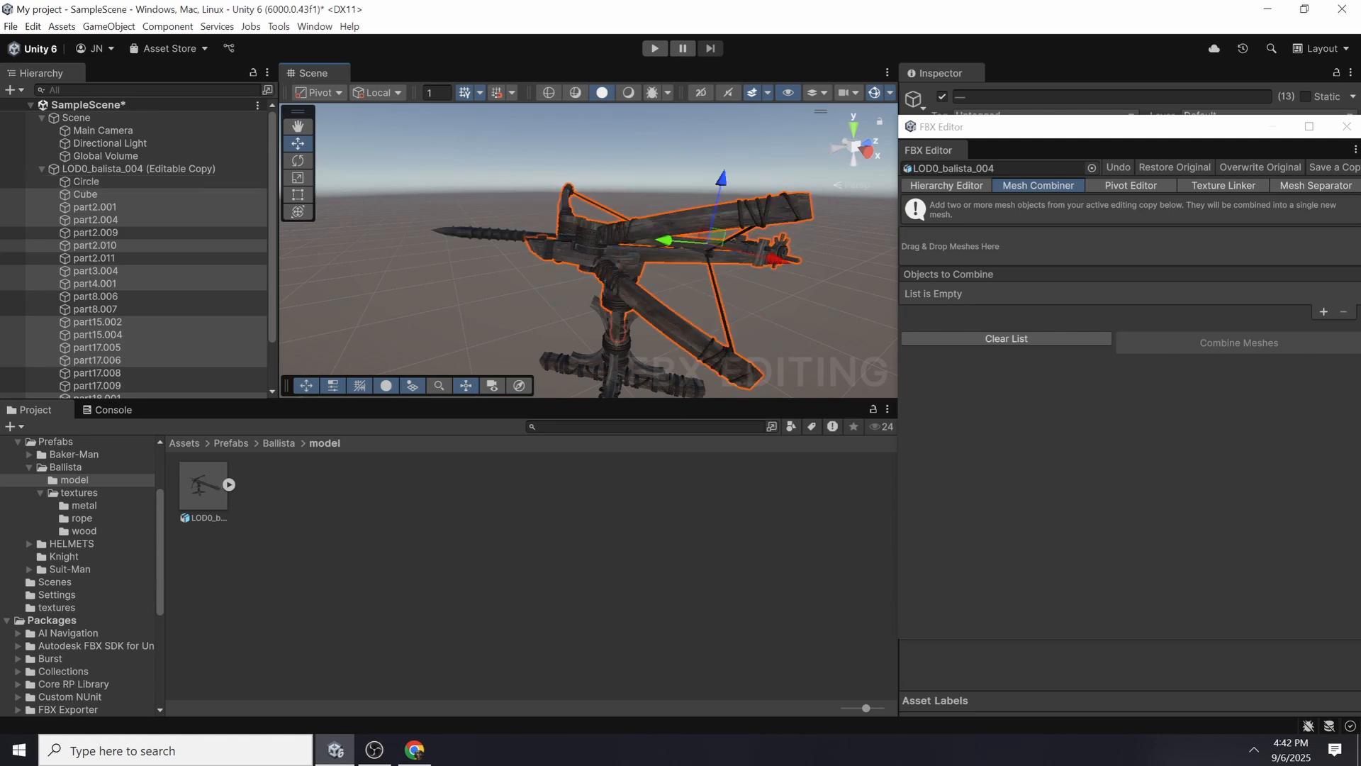
# - Add the 13 selected upper parts to the objects to combine and merge them into one mesh
pyautogui.moveTo(432, 216); pyautogui.dragTo(403, 301, button='right')
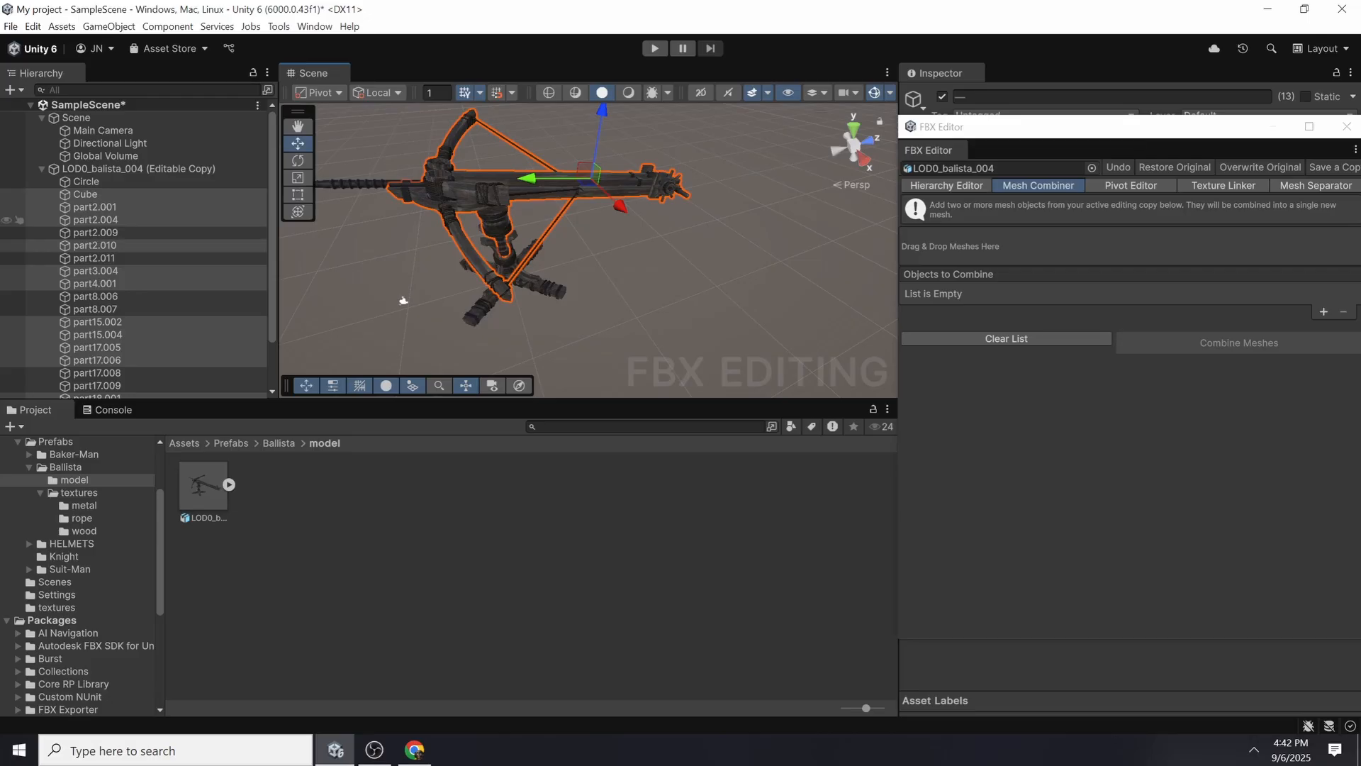
pyautogui.moveTo(142, 220); pyautogui.dragTo(1049, 246)
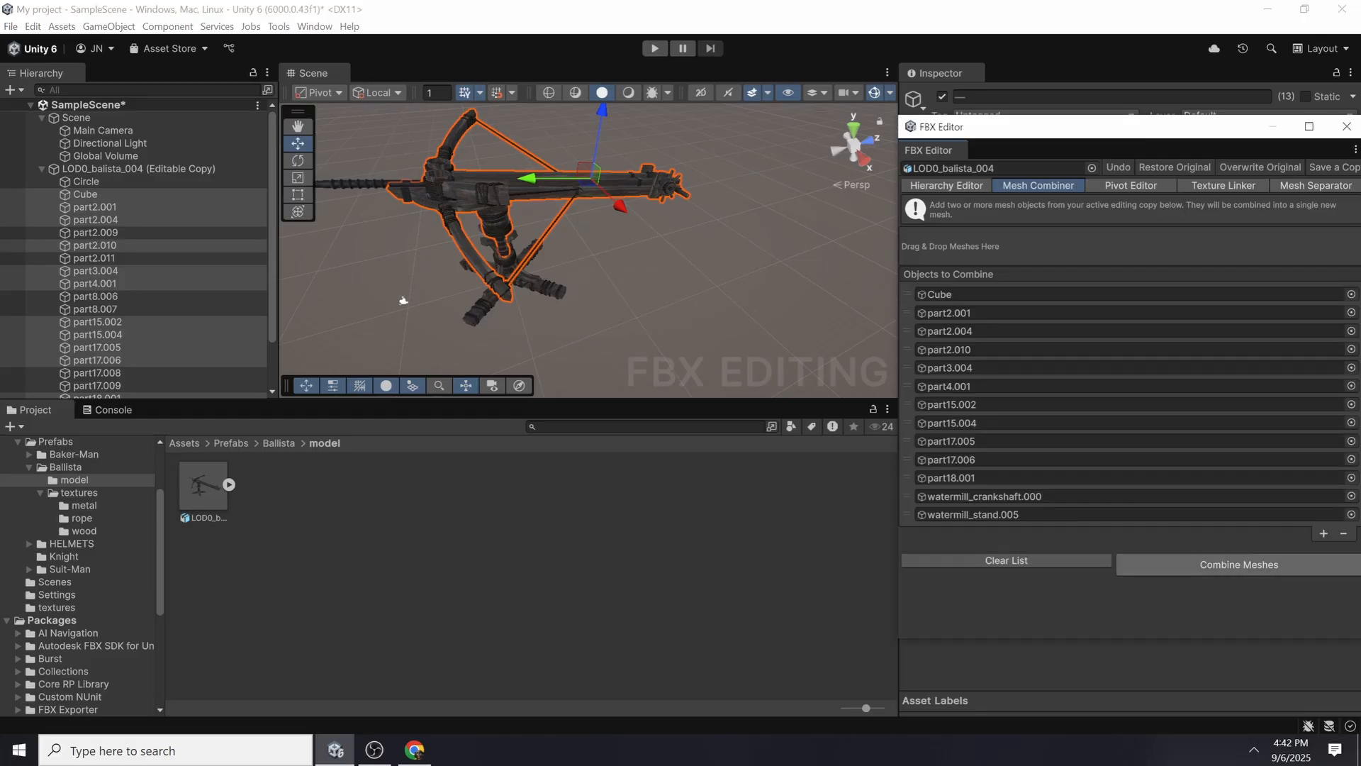
pyautogui.click(1239, 565)
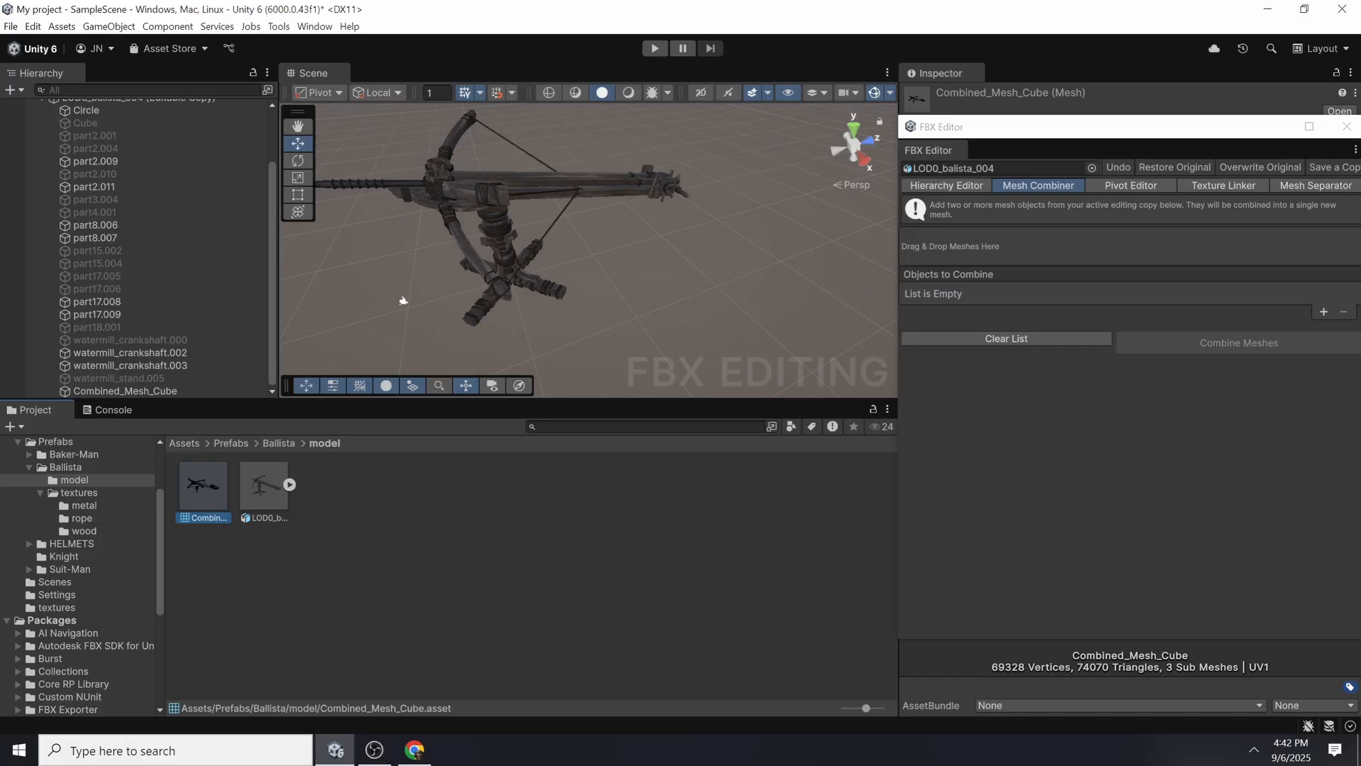
# - Examine the Combined_Mesh_Cube preview from several angles and review the editable copy's part list
pyautogui.moveTo(1134, 132); pyautogui.dragTo(585, 169)
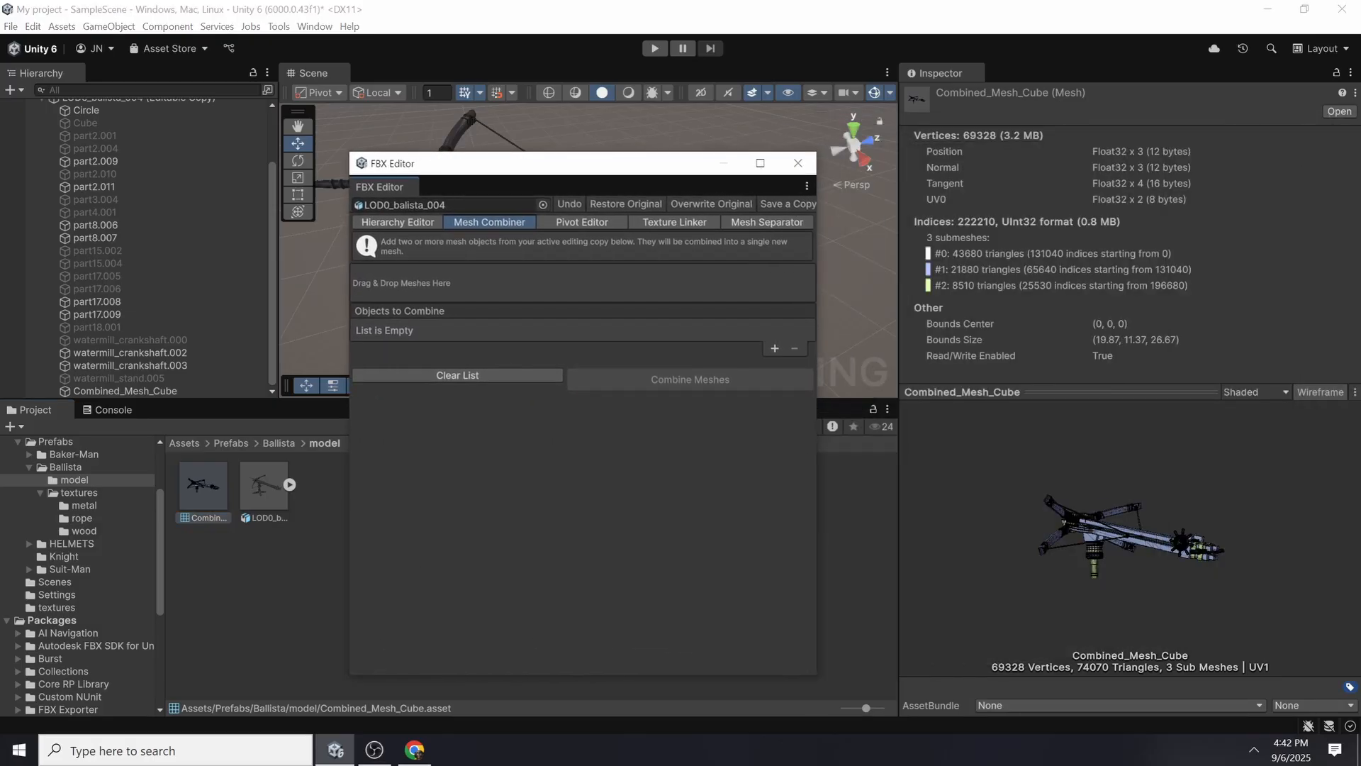
pyautogui.moveTo(1128, 392); pyautogui.dragTo(1128, 237)
pyautogui.moveTo(1177, 439); pyautogui.dragTo(957, 457)
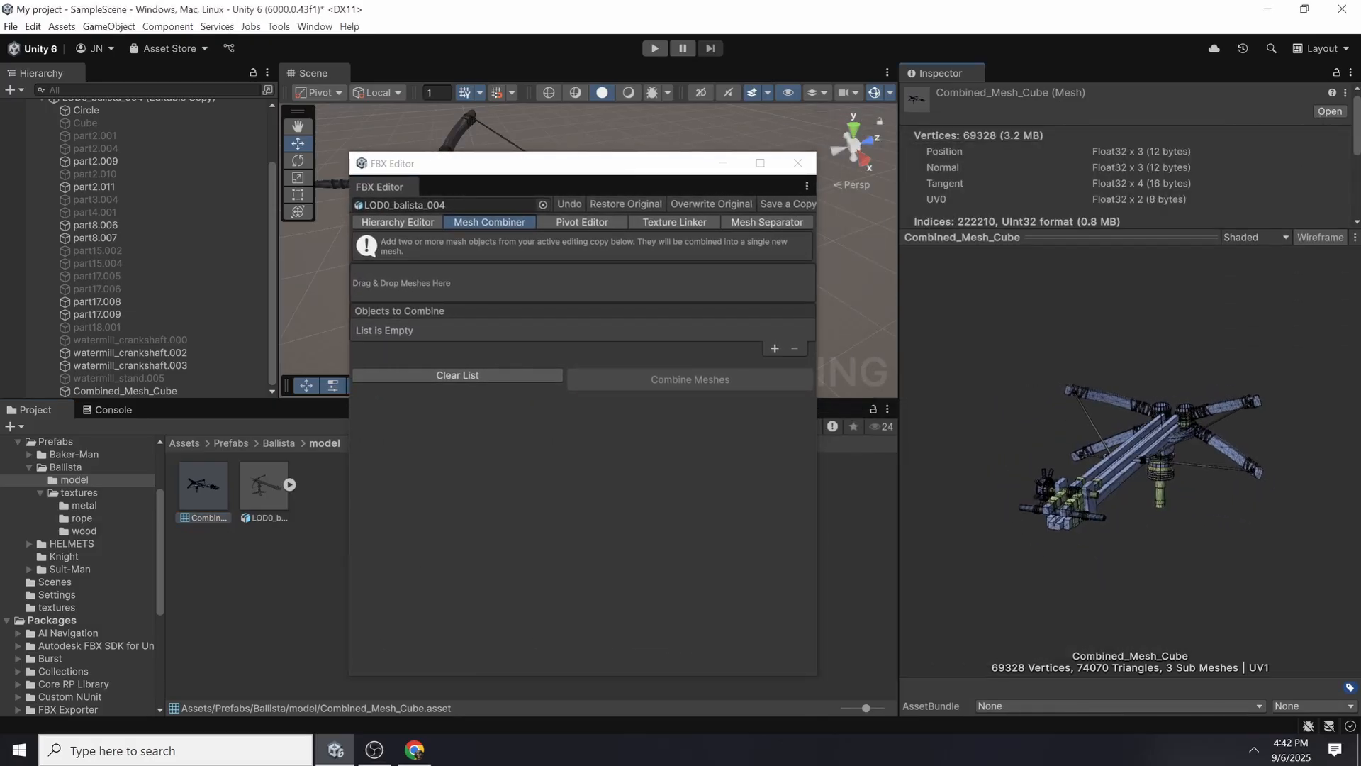
pyautogui.moveTo(1085, 312); pyautogui.dragTo(1354, 276)
pyautogui.moveTo(1128, 238); pyautogui.dragTo(1127, 380)
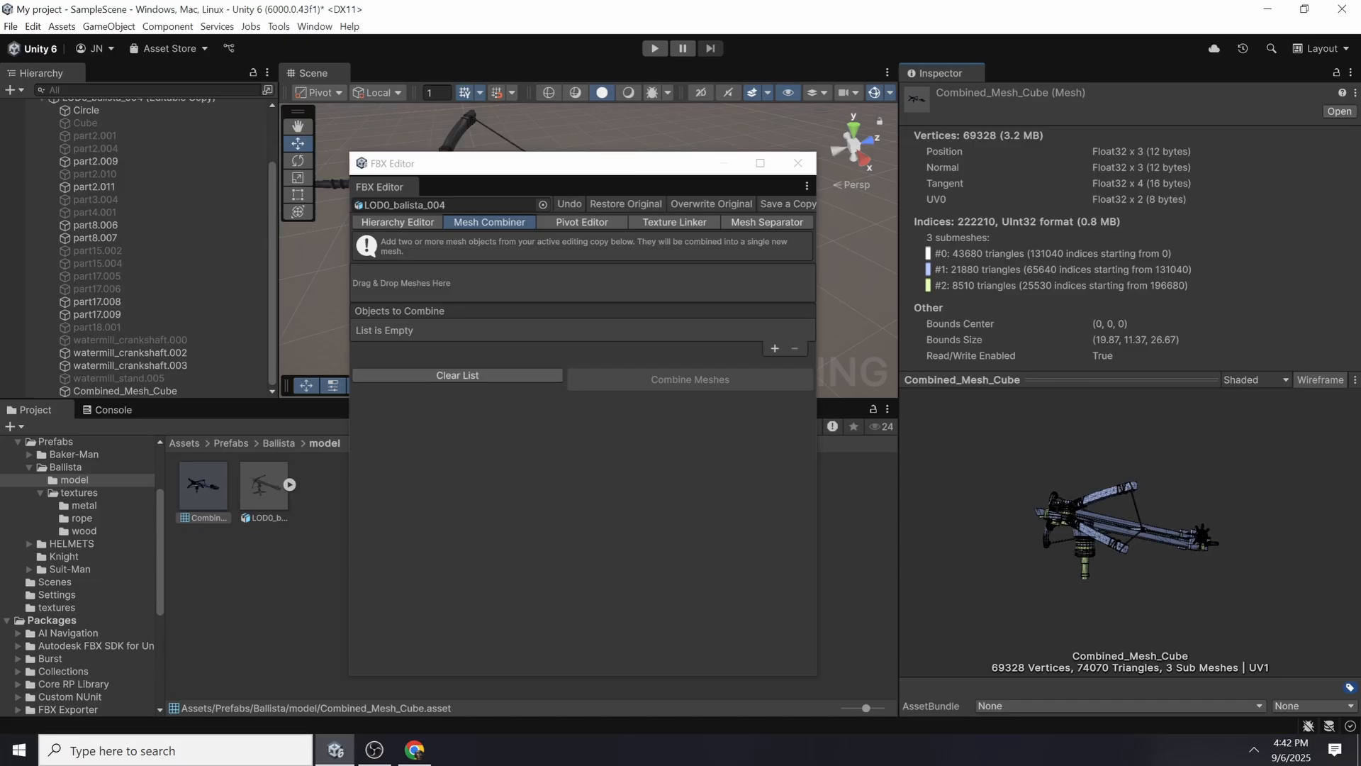
pyautogui.moveTo(585, 164); pyautogui.dragTo(957, 169)
pyautogui.scroll(3, 142, 290)
pyautogui.scroll(-3, 142, 298)
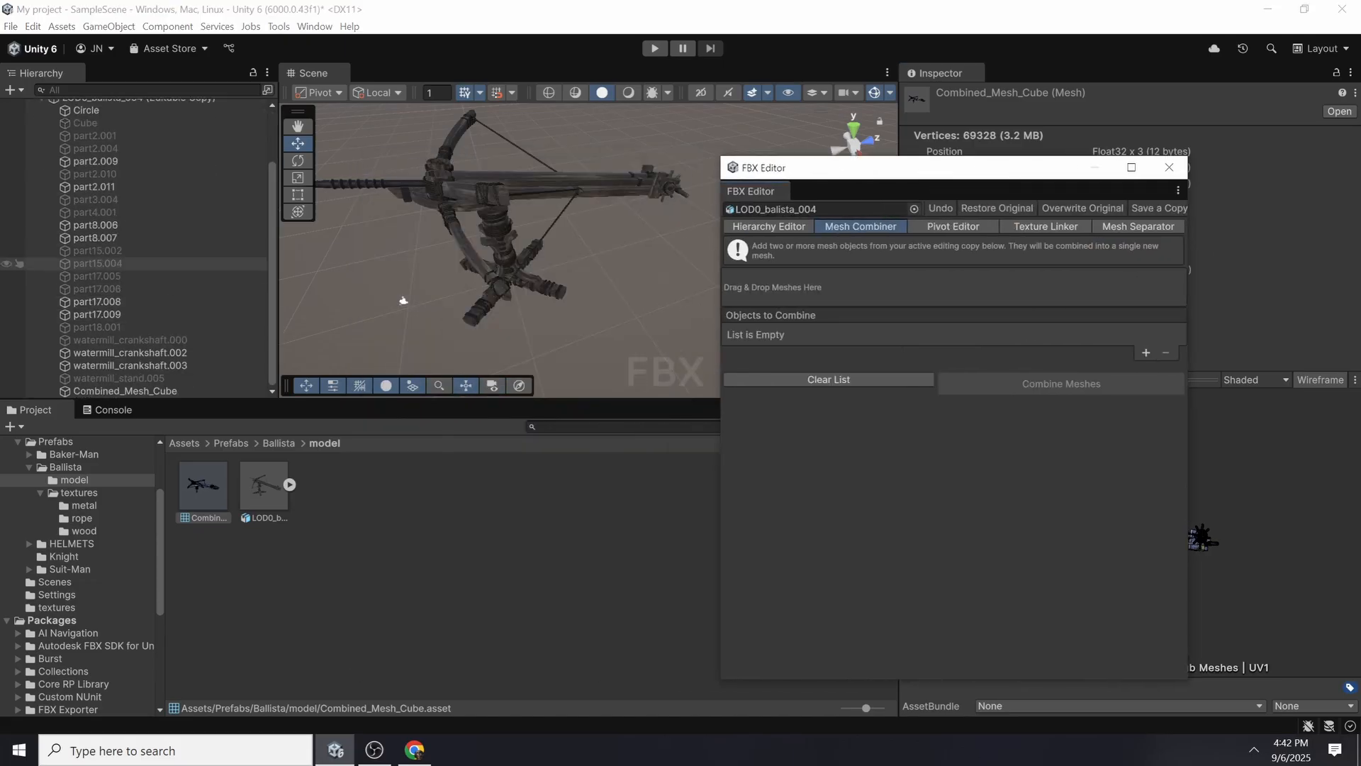
# - Delete the 13 greyed-out original upper parts, from Cube through watermill_stand.005, leaving the active parts and Combined_Mesh_Cube in the editable copy
pyautogui.click(125, 391)
pyautogui.moveTo(801, 175); pyautogui.dragTo(876, 334)
pyautogui.click(107, 378)
pyautogui.keyDown('ctrl'); pyautogui.click(106, 340); pyautogui.keyUp('ctrl')
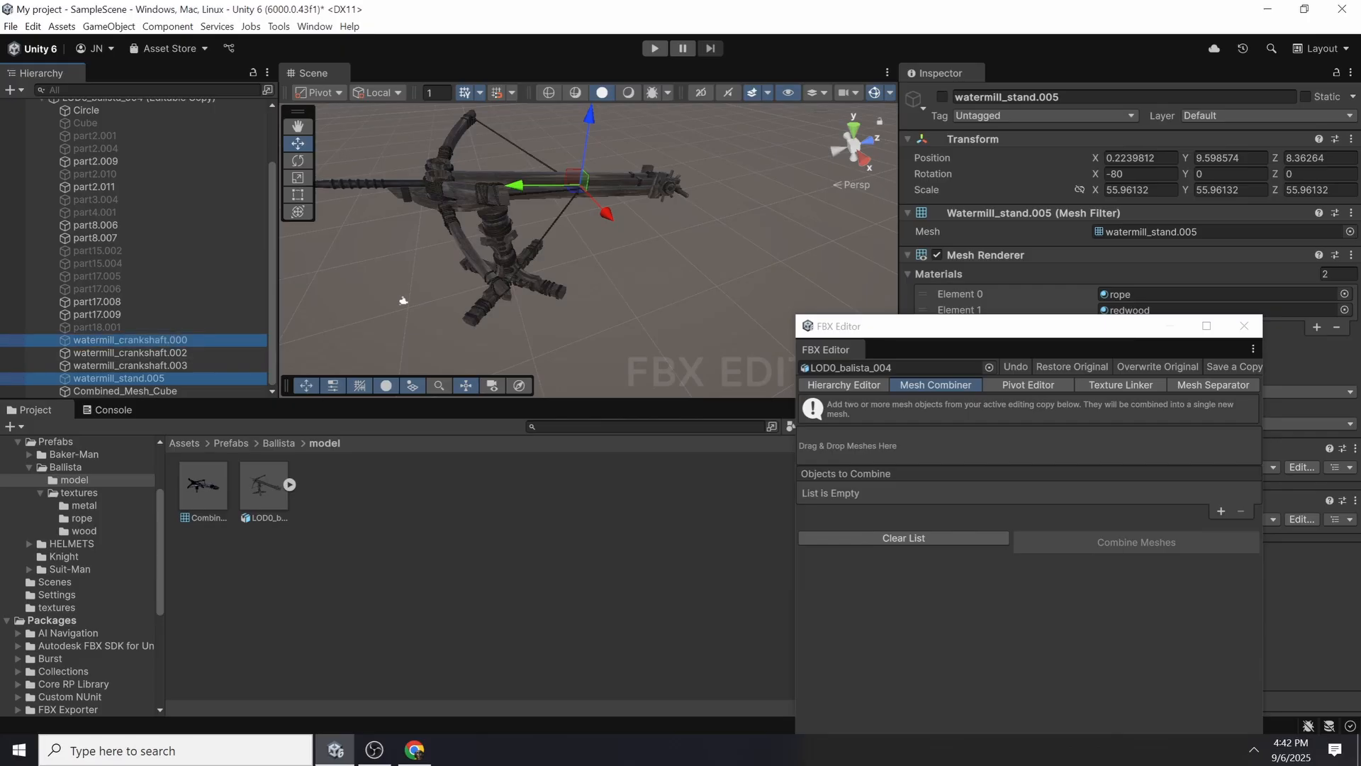
pyautogui.keyDown('ctrl'); pyautogui.click(106, 328); pyautogui.keyUp('ctrl')
pyautogui.keyDown('ctrl'); pyautogui.click(106, 290); pyautogui.keyUp('ctrl')
pyautogui.keyDown('ctrl'); pyautogui.click(106, 276); pyautogui.keyUp('ctrl')
pyautogui.keyDown('ctrl'); pyautogui.click(106, 264); pyautogui.keyUp('ctrl')
pyautogui.keyDown('ctrl'); pyautogui.click(107, 251); pyautogui.keyUp('ctrl')
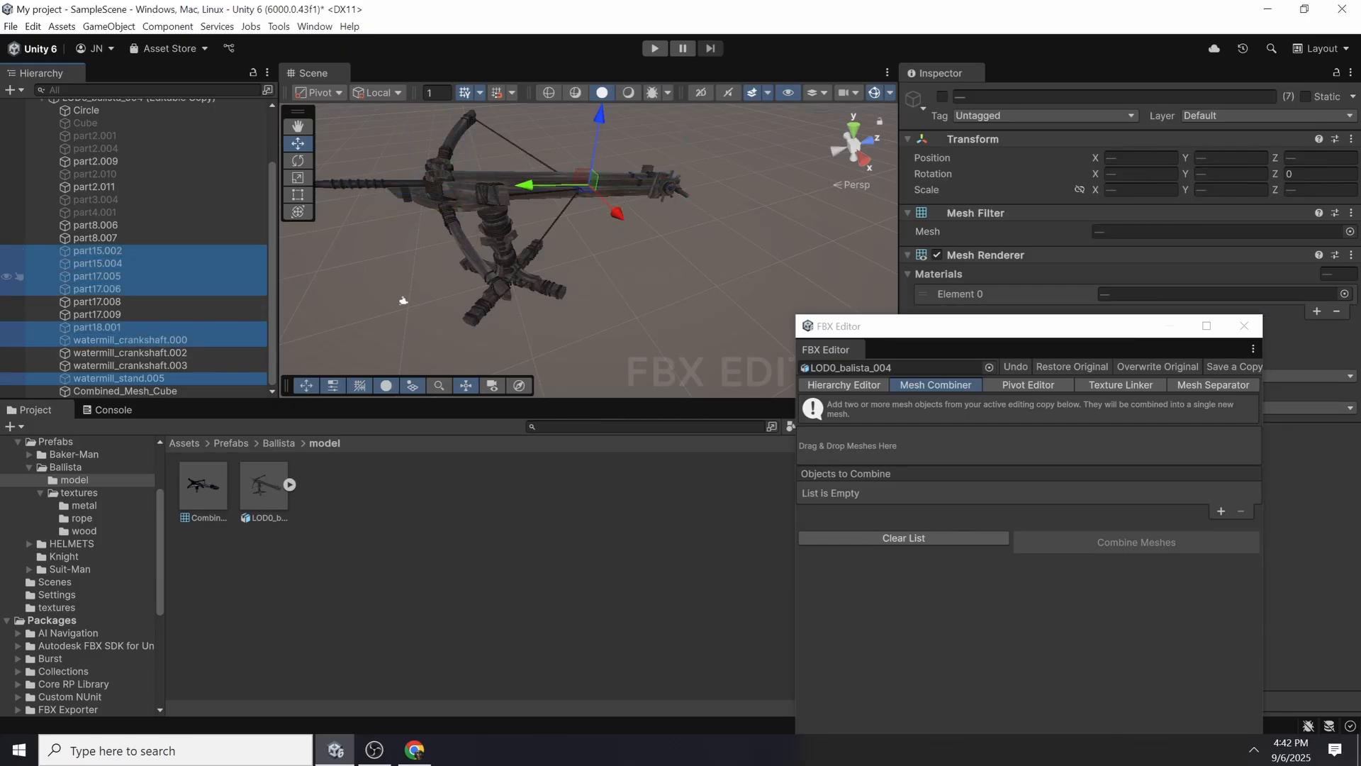
pyautogui.scroll(3, 106, 285)
pyautogui.keyDown('ctrl'); pyautogui.click(106, 284); pyautogui.keyUp('ctrl')
pyautogui.keyDown('ctrl'); pyautogui.click(106, 272); pyautogui.keyUp('ctrl')
pyautogui.keyDown('ctrl'); pyautogui.click(107, 245); pyautogui.keyUp('ctrl')
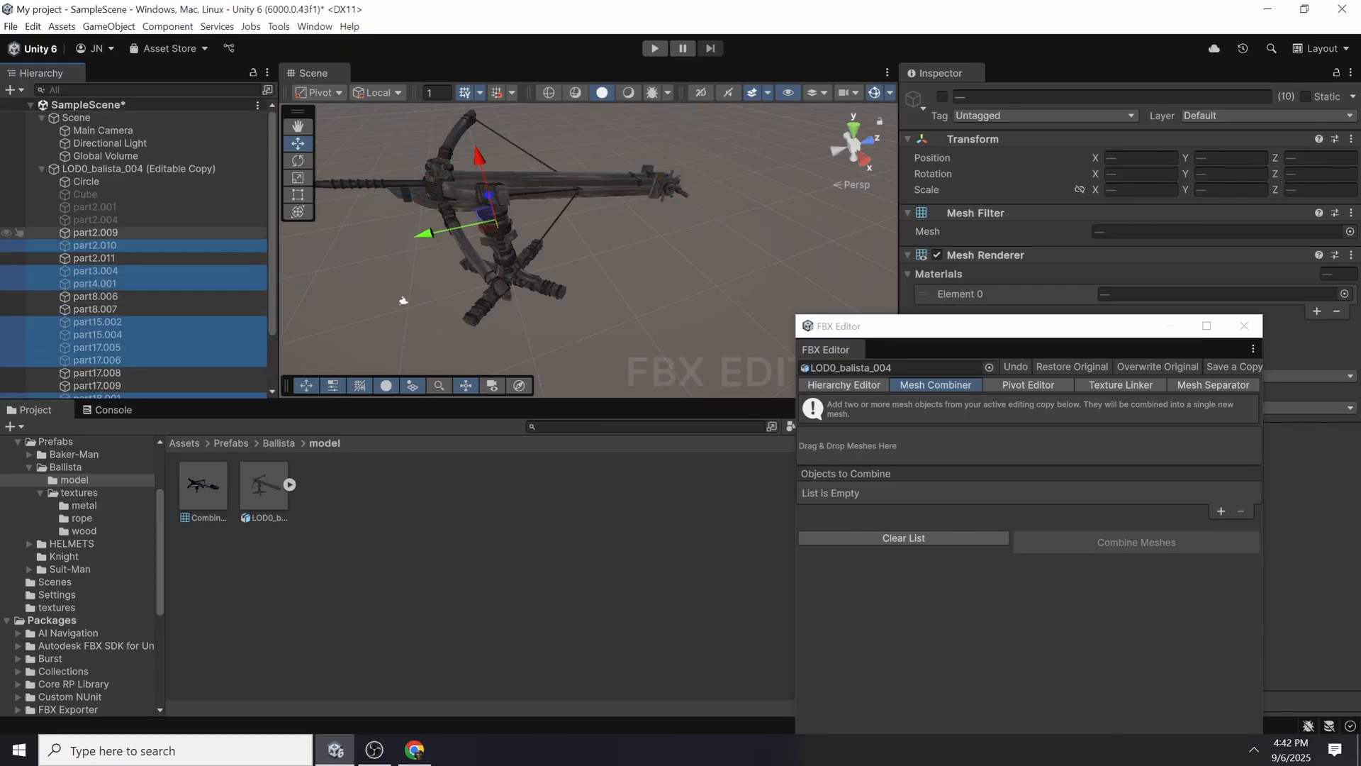
pyautogui.keyDown('ctrl'); pyautogui.click(107, 219); pyautogui.keyUp('ctrl')
pyautogui.keyDown('ctrl'); pyautogui.click(107, 207); pyautogui.keyUp('ctrl')
pyautogui.keyDown('ctrl'); pyautogui.click(106, 195); pyautogui.keyUp('ctrl')
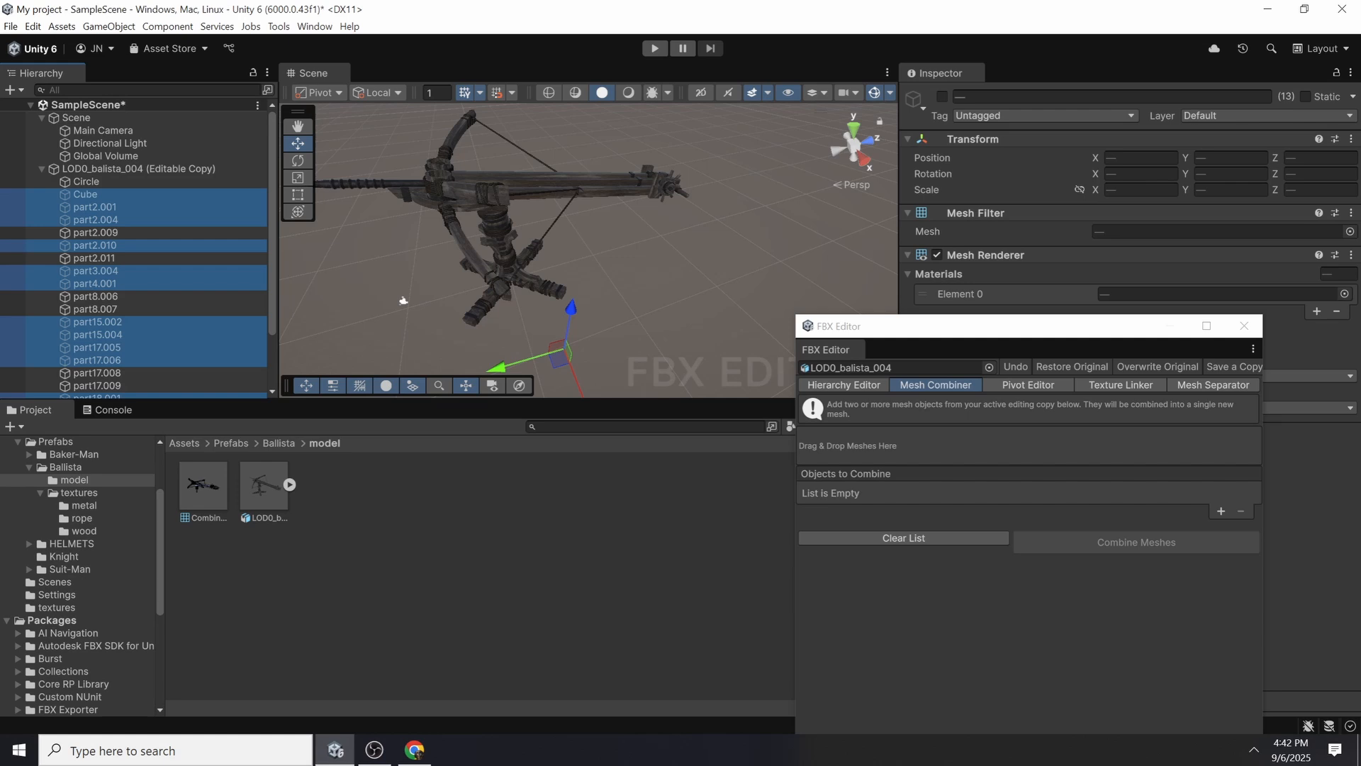
pyautogui.press('Delete')
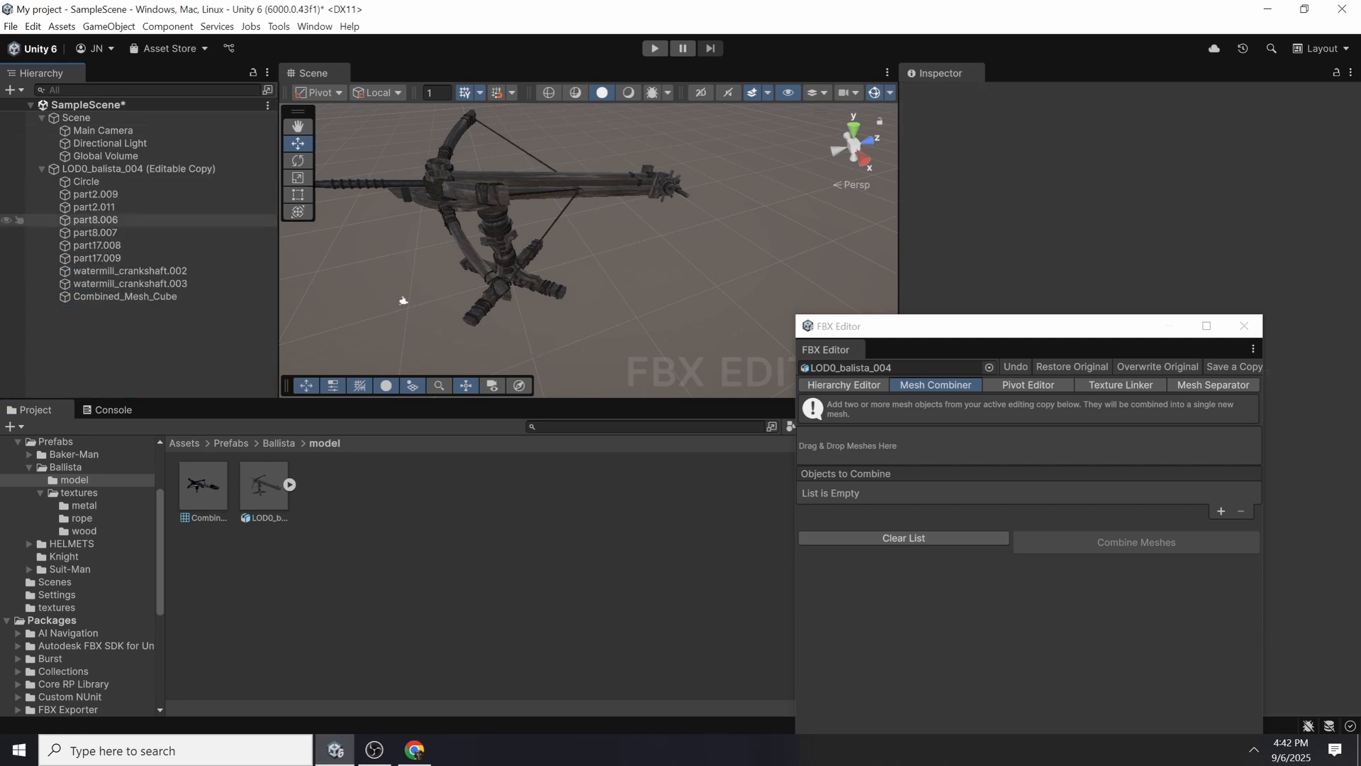
# - Select the ballista's eight base parts with a selection box, leaving out the Main Camera and Directional Light, and collapse the Scene group
pyautogui.keyDown('alt'); pyautogui.moveTo(404, 300); pyautogui.dragTo(480, 301); pyautogui.keyUp('alt')
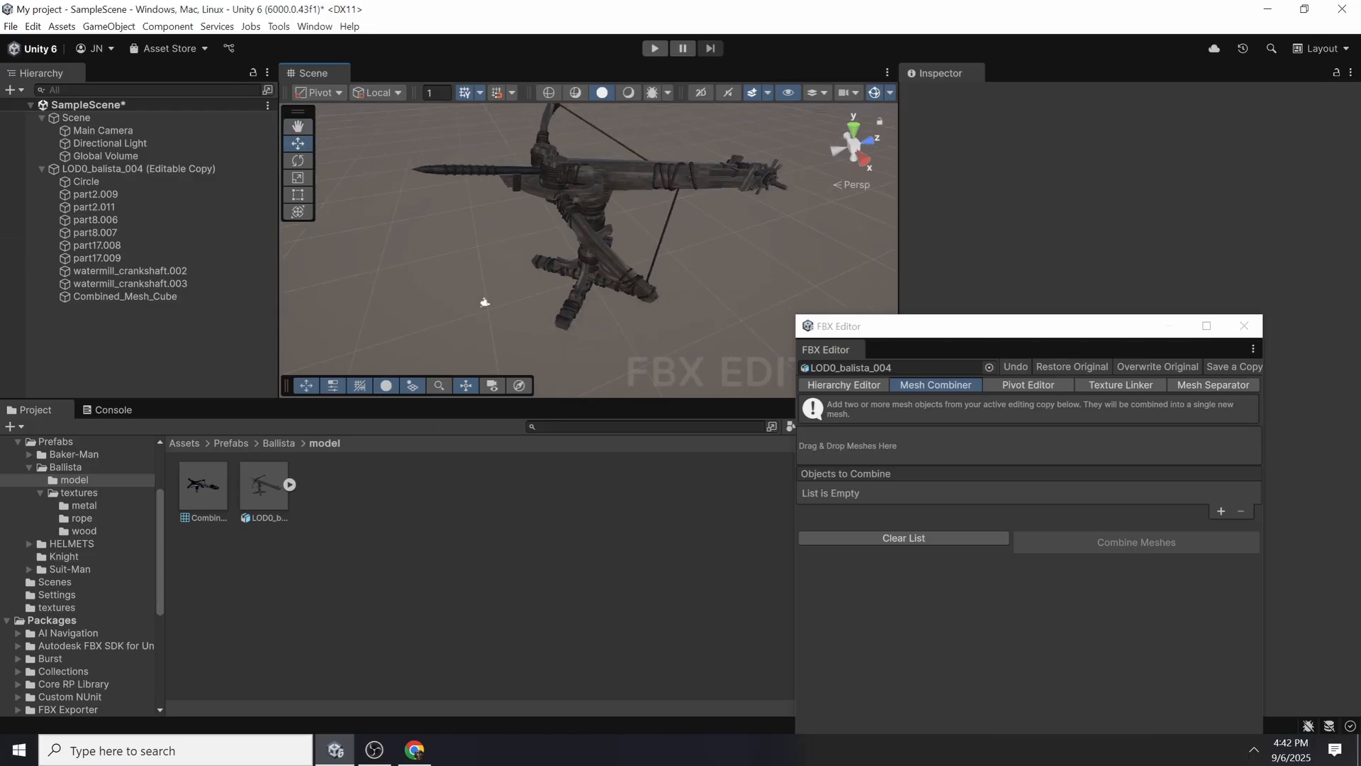
pyautogui.moveTo(987, 326); pyautogui.dragTo(1073, 181)
pyautogui.moveTo(860, 230); pyautogui.dragTo(829, 161, button='right')
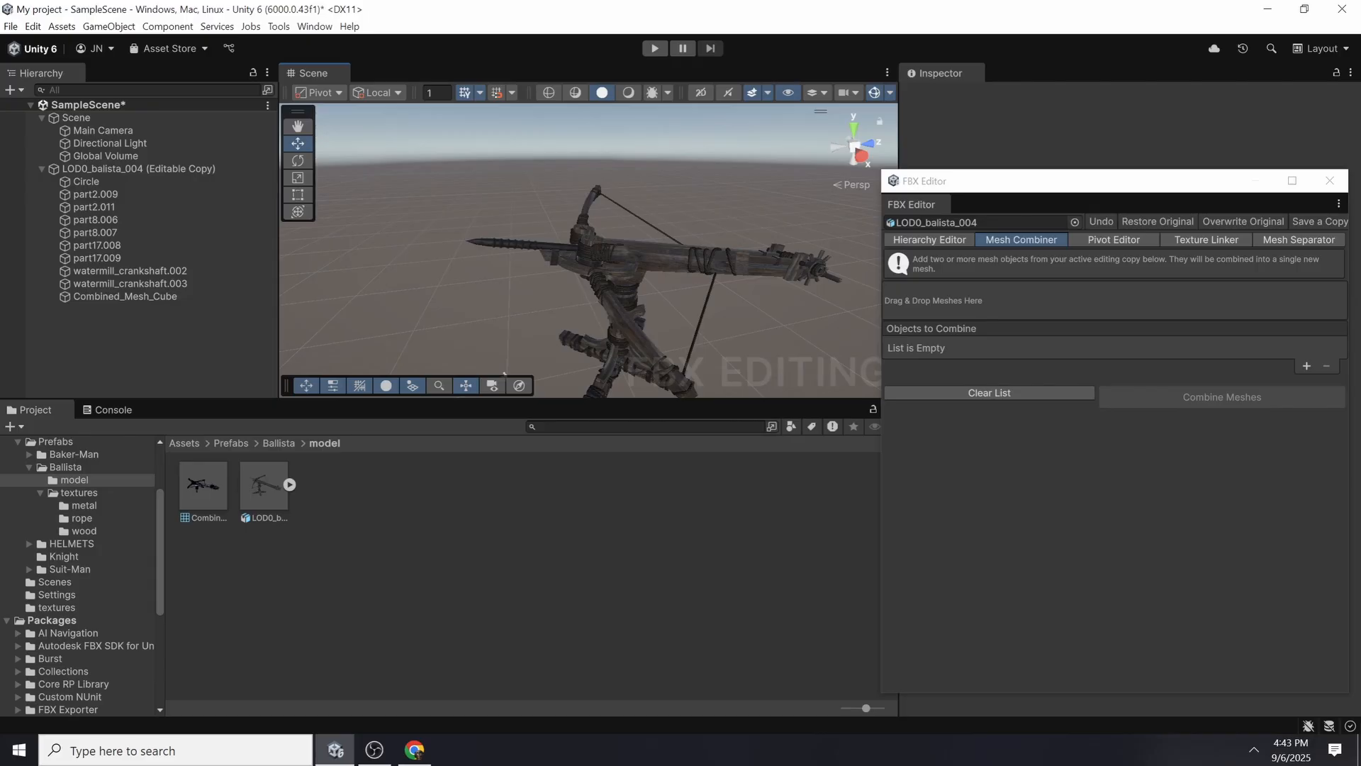
pyautogui.keyDown('alt'); pyautogui.moveTo(505, 373); pyautogui.dragTo(447, 305); pyautogui.keyUp('alt')
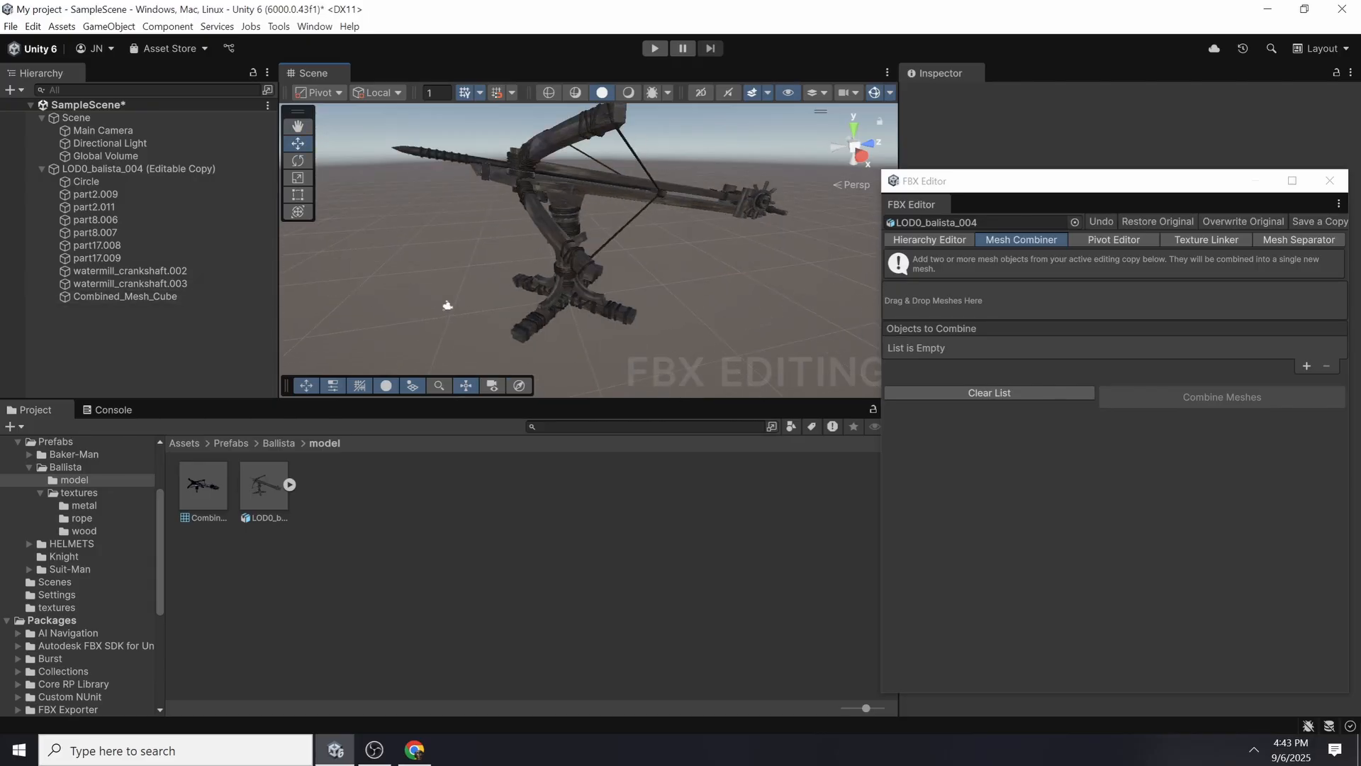
pyautogui.click(862, 156)
pyautogui.moveTo(803, 343); pyautogui.dragTo(356, 191)
pyautogui.keyDown('alt'); pyautogui.moveTo(361, 199); pyautogui.dragTo(458, 298); pyautogui.keyUp('alt')
pyautogui.keyDown('ctrl'); pyautogui.click(106, 156); pyautogui.keyUp('ctrl')
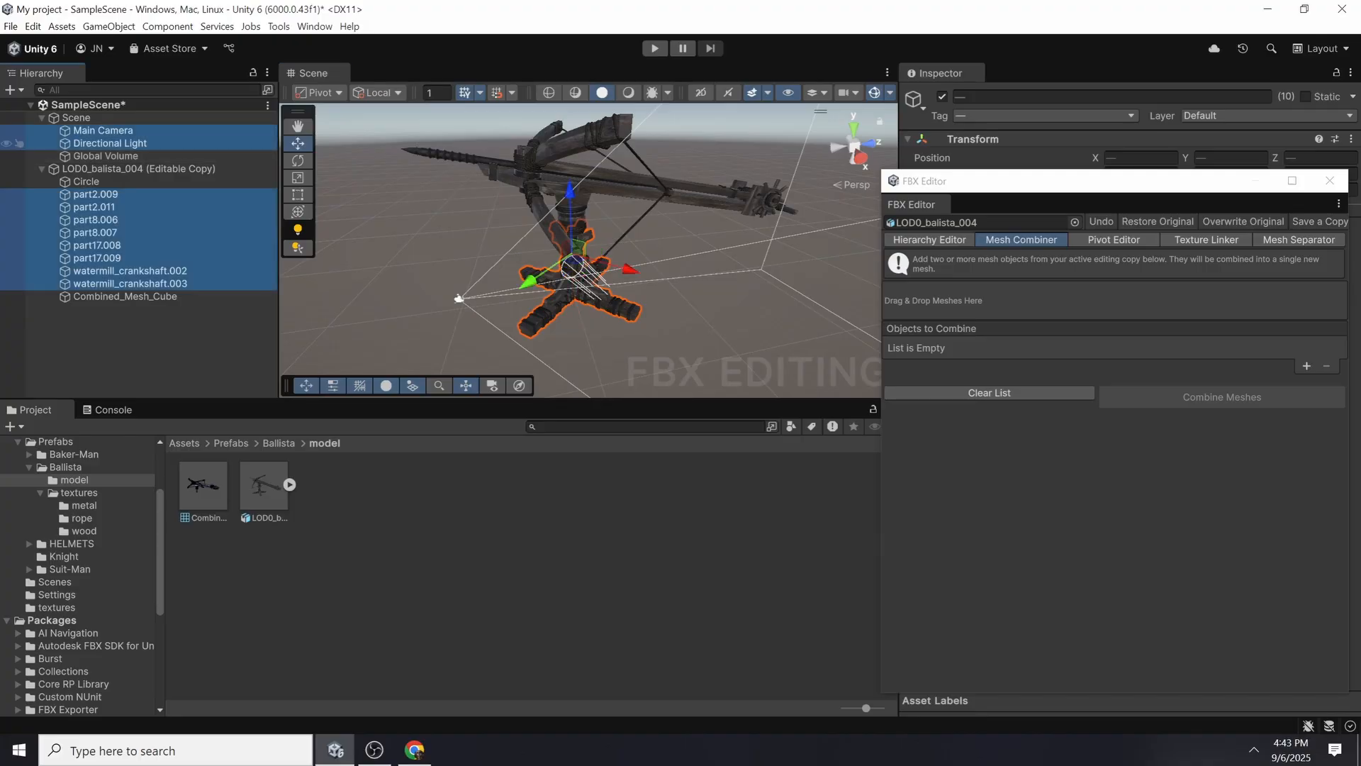
pyautogui.keyDown('ctrl'); pyautogui.click(107, 144); pyautogui.keyUp('ctrl')
pyautogui.keyDown('ctrl'); pyautogui.click(104, 130); pyautogui.keyUp('ctrl')
pyautogui.click(41, 118)
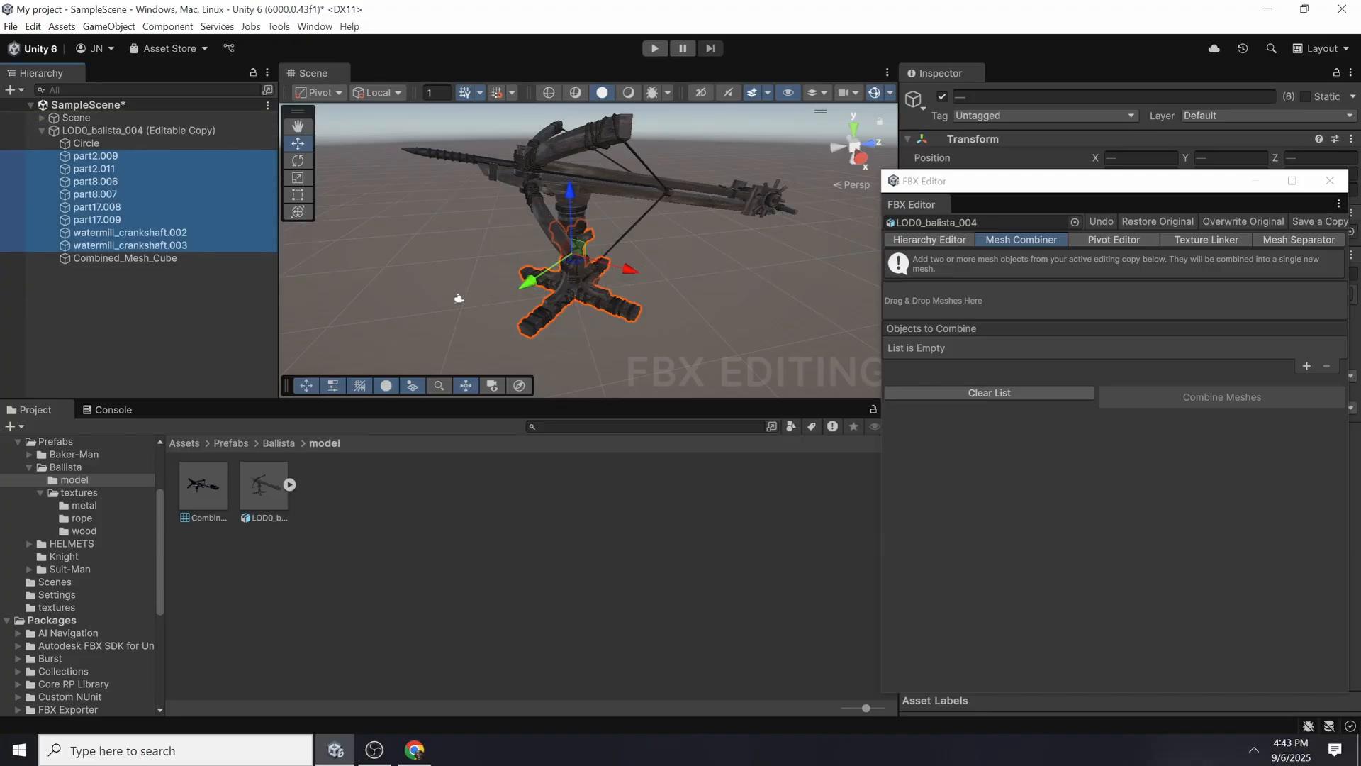
# - Add the eight selected base parts to the objects to combine, merge them into one mesh and inspect its preview
pyautogui.moveTo(98, 207); pyautogui.dragTo(1092, 302)
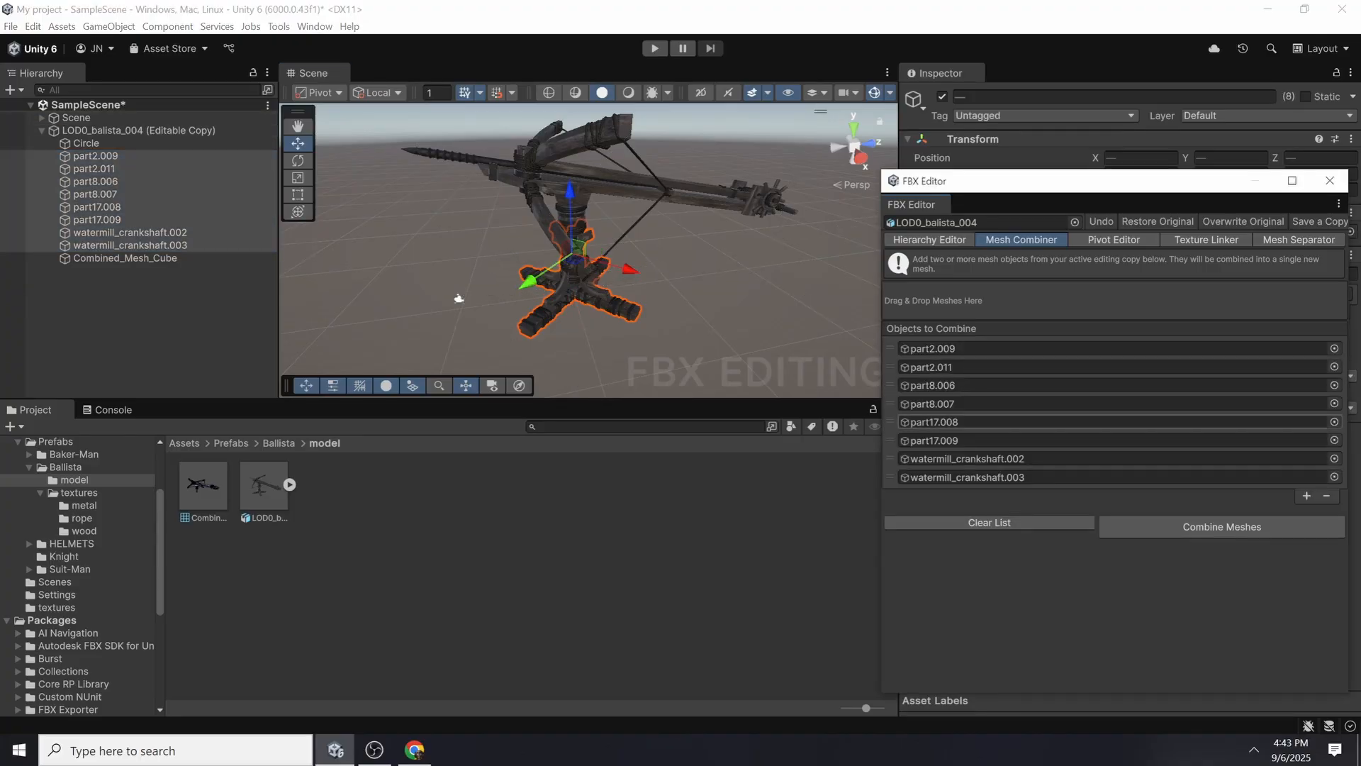
pyautogui.click(1223, 527)
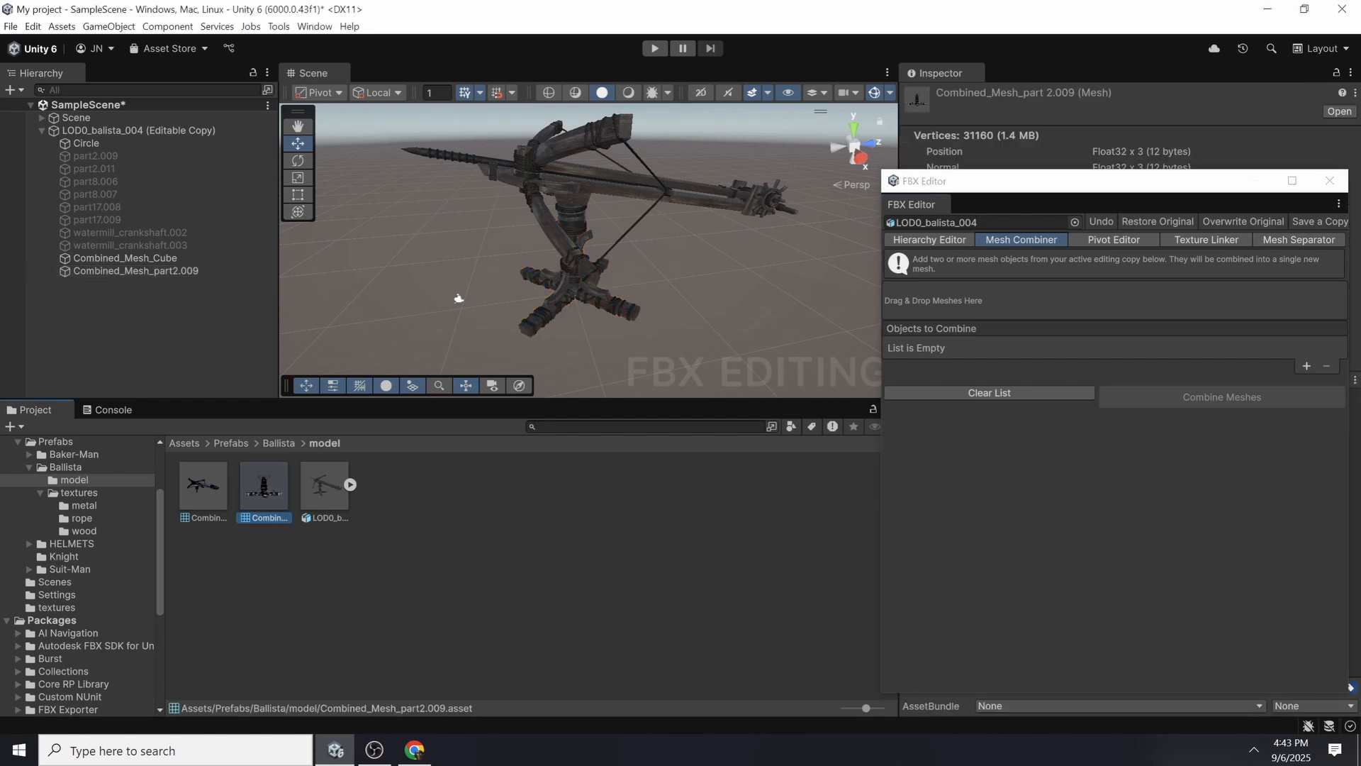
pyautogui.moveTo(1002, 181); pyautogui.dragTo(504, 178)
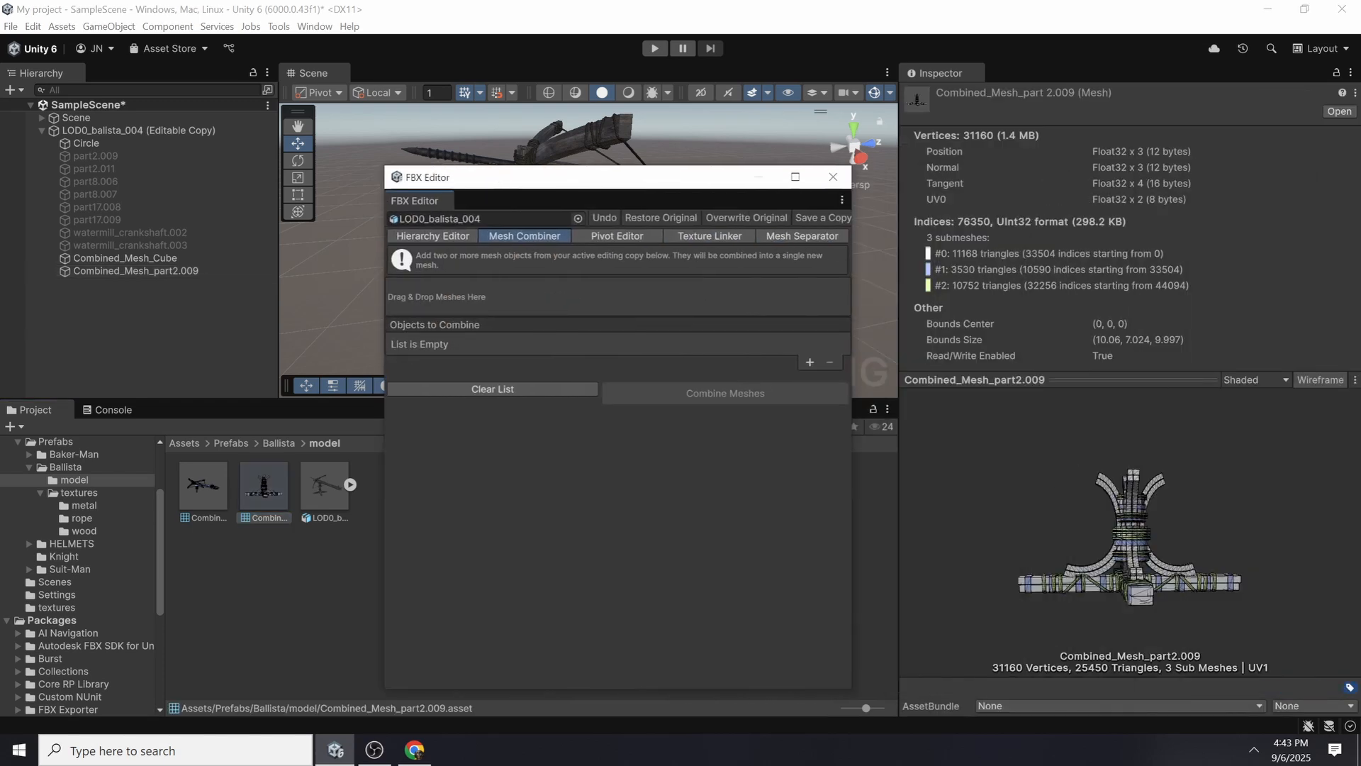
pyautogui.moveTo(1137, 533); pyautogui.dragTo(1113, 578)
pyautogui.moveTo(517, 183); pyautogui.dragTo(1014, 157)
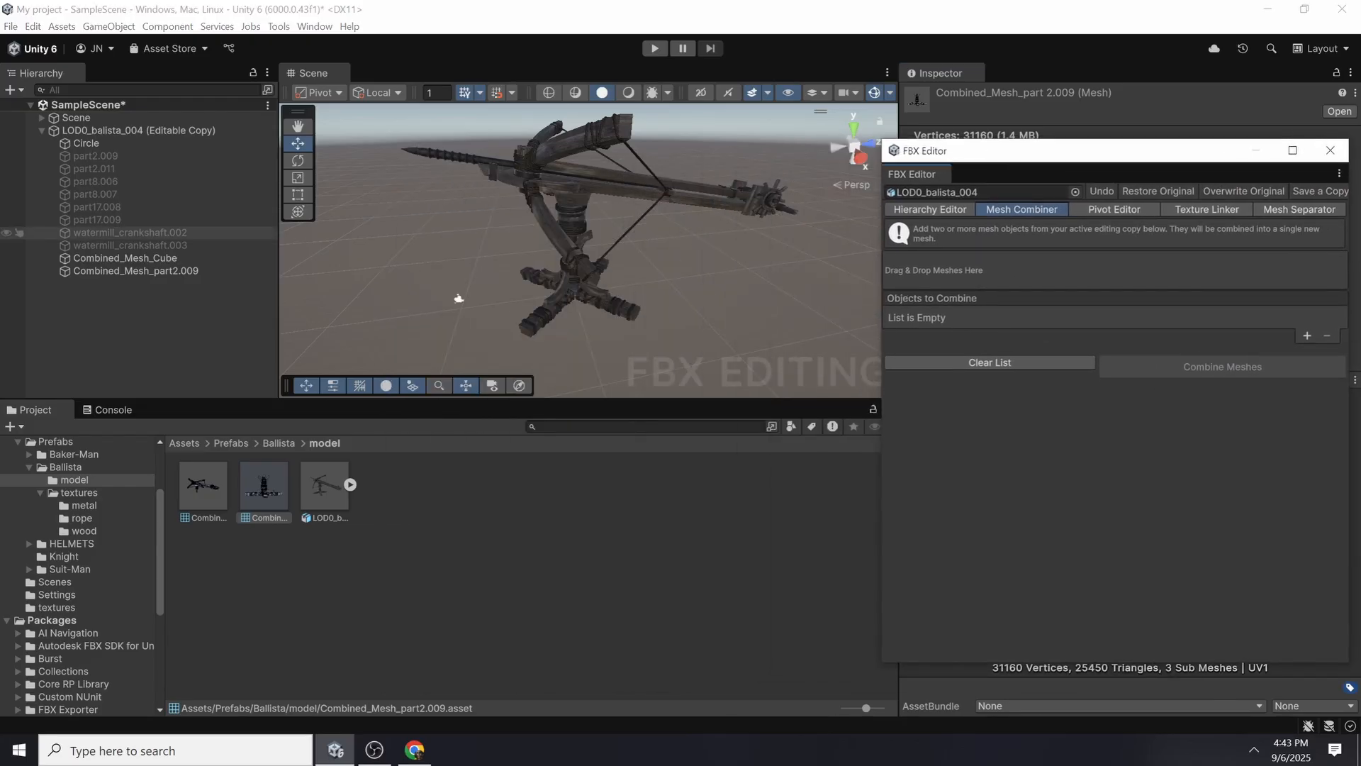
# - Delete the eight greyed-out original base parts, from part2.009 through watermill_crankshaft.003
pyautogui.click(130, 246)
pyautogui.keyDown('shift'); pyautogui.click(96, 156); pyautogui.keyUp('shift')
pyautogui.press('Delete')
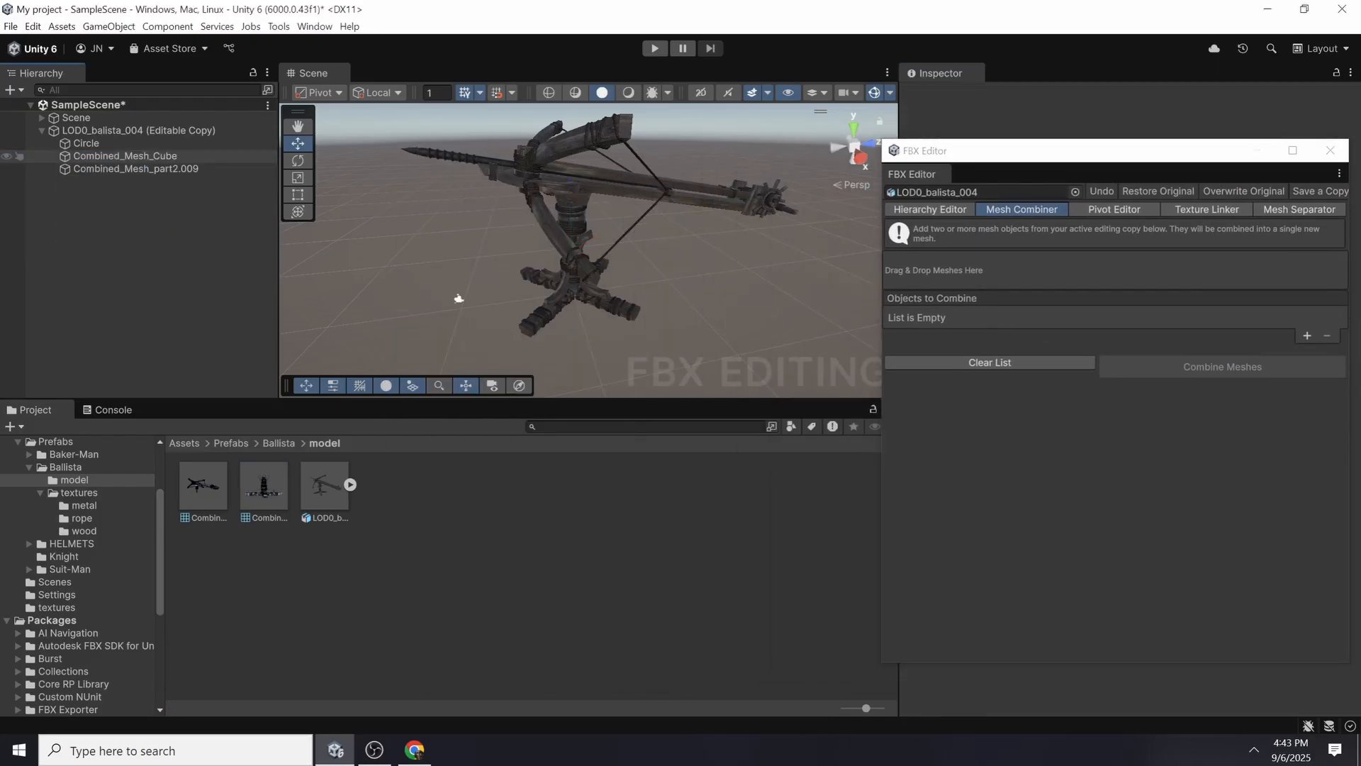
# - Rename the Circle object in the editable copy as bolt
pyautogui.keyDown('alt'); pyautogui.moveTo(568, 270); pyautogui.dragTo(515, 251); pyautogui.keyUp('alt')
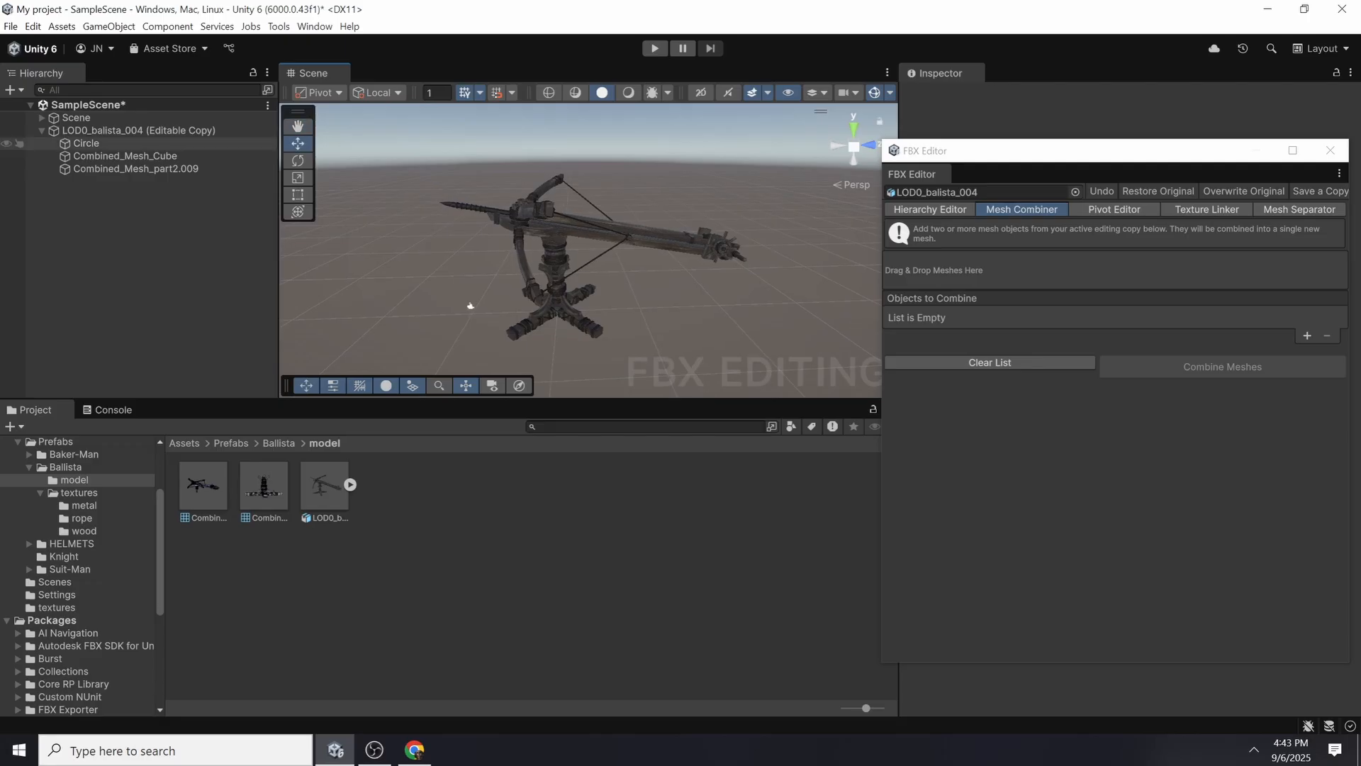
pyautogui.click(87, 144)
pyautogui.press('F2')
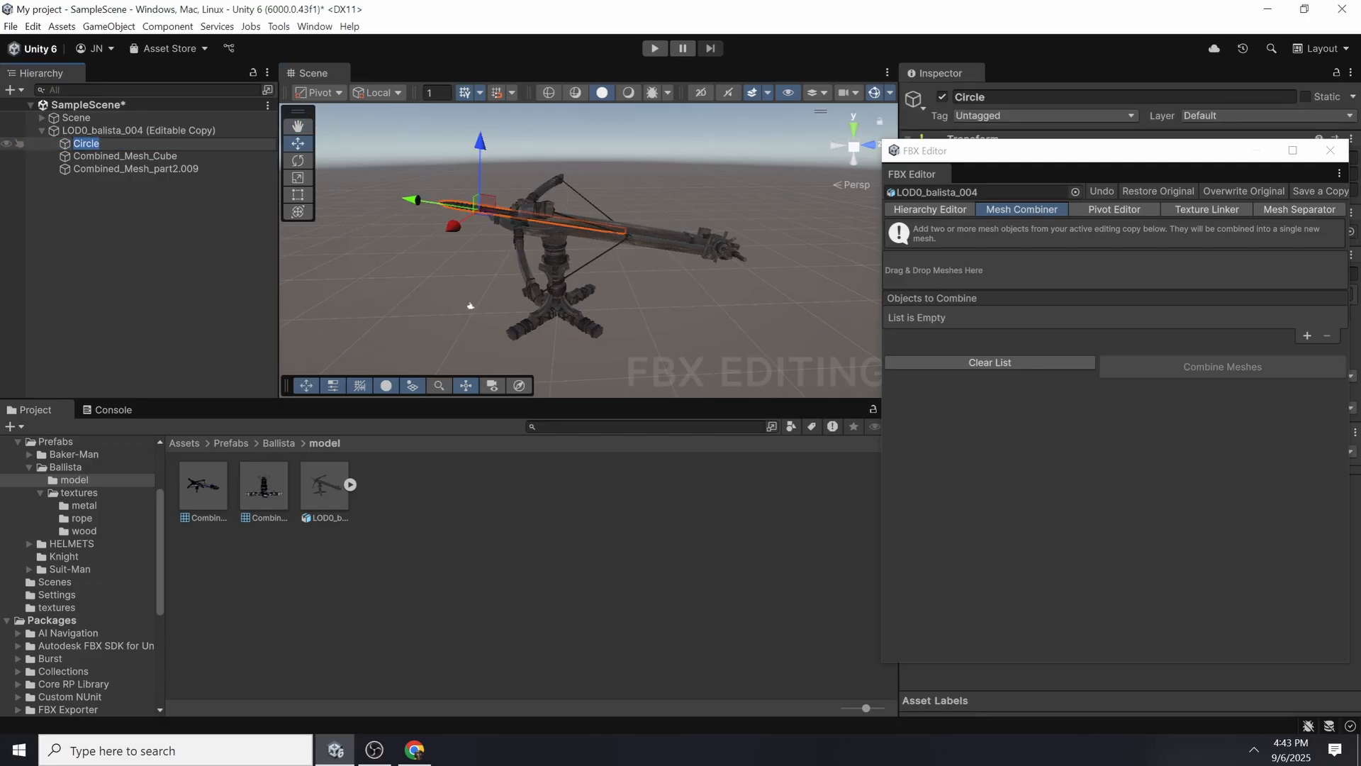
pyautogui.write('bolt')
pyautogui.press('Return')
# - Rename Combined_Mesh_Cube as top
pyautogui.press('Down')
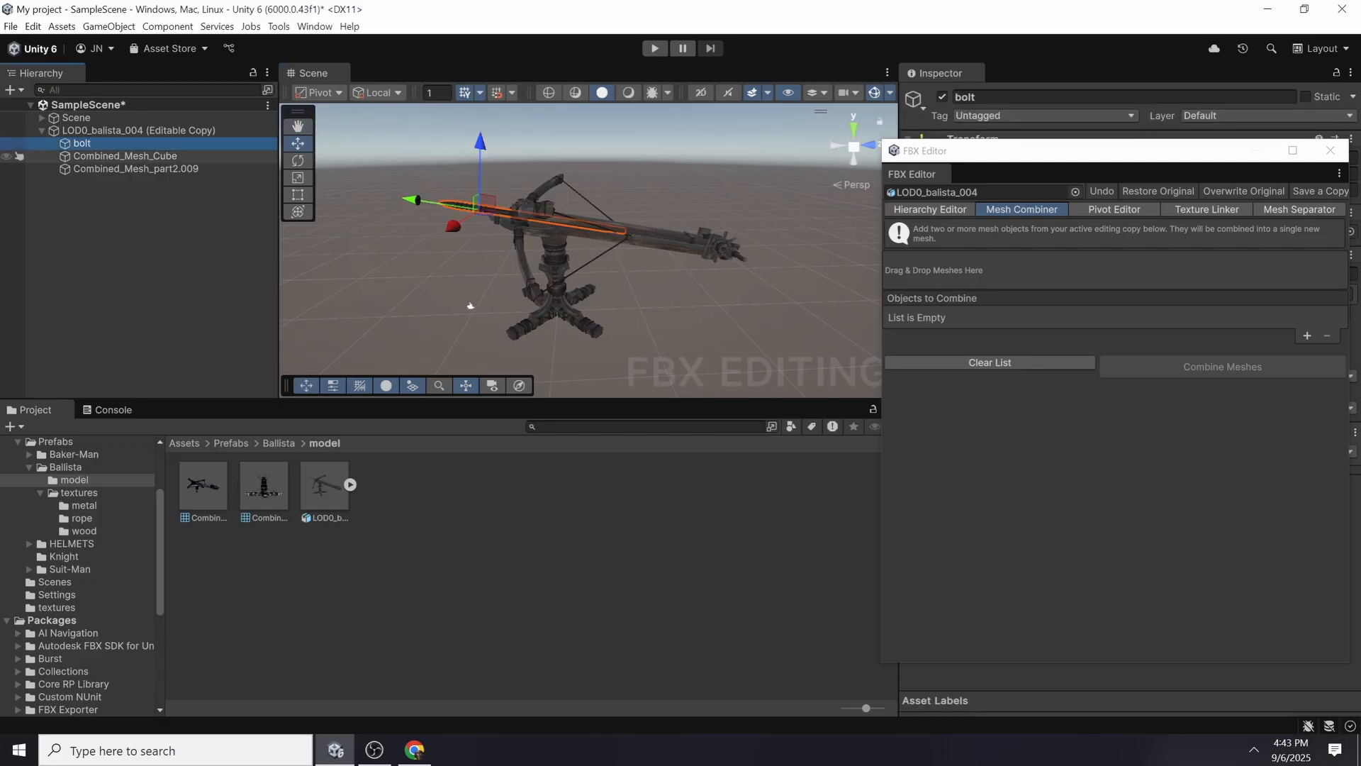
pyautogui.press('F2')
pyautogui.write('top')
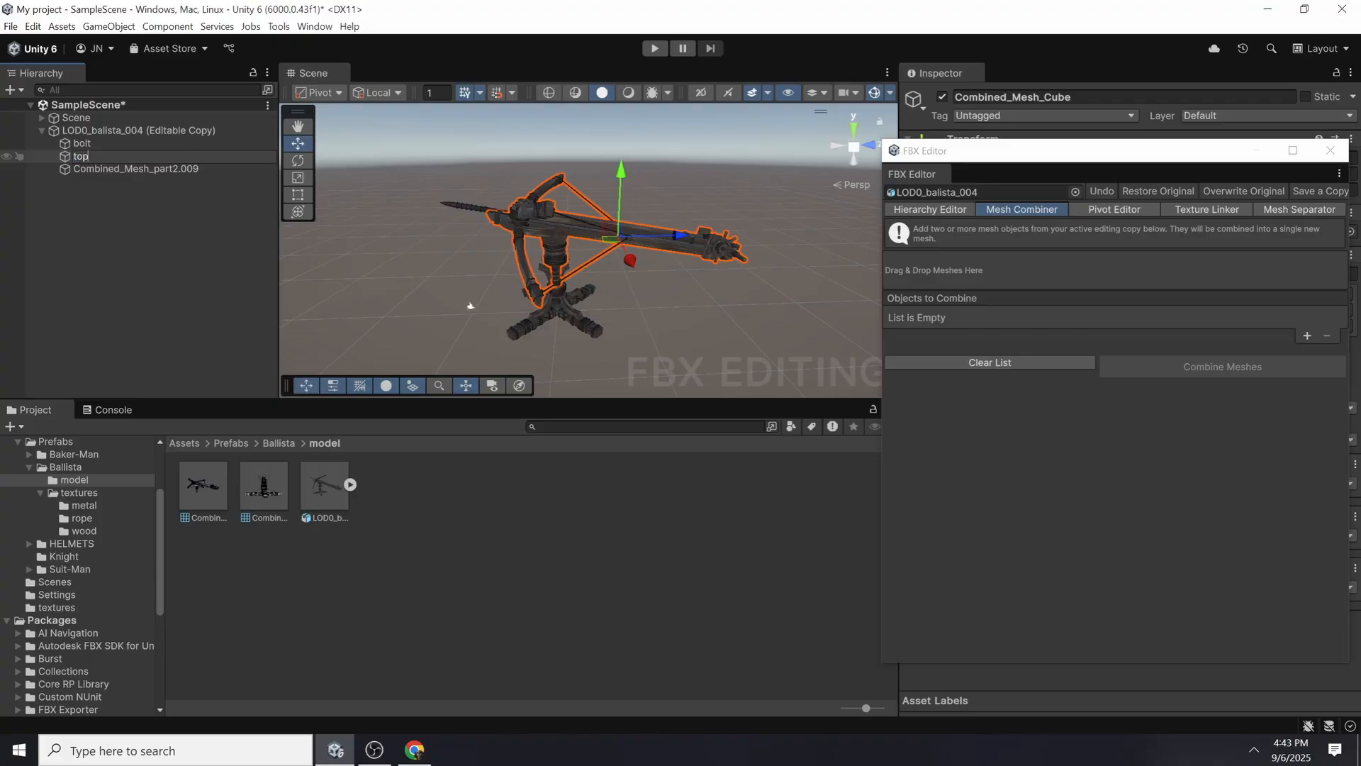
pyautogui.press('Return')
# - Rename Combined_Mesh_part2.009 as bottom
pyautogui.press('Down')
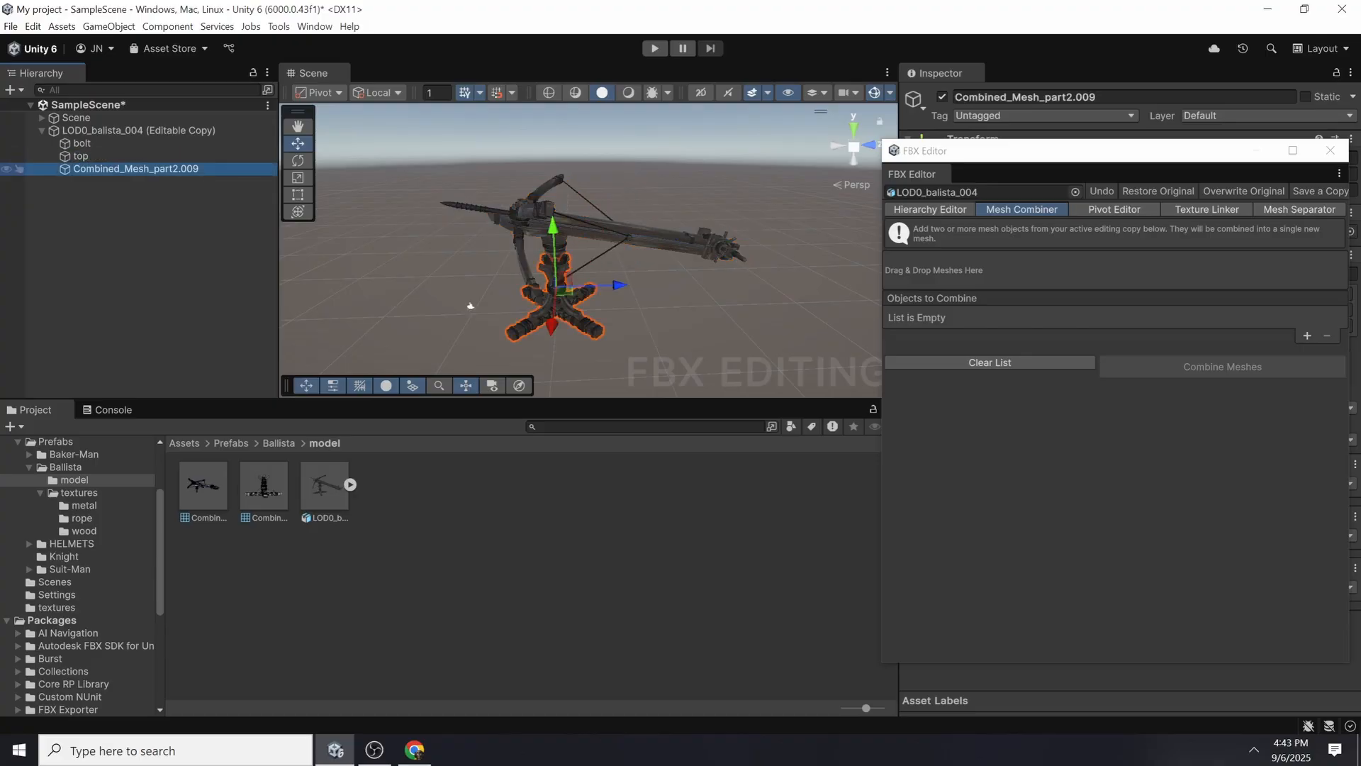
pyautogui.press('F2')
pyautogui.write('bottom')
pyautogui.press('Return')
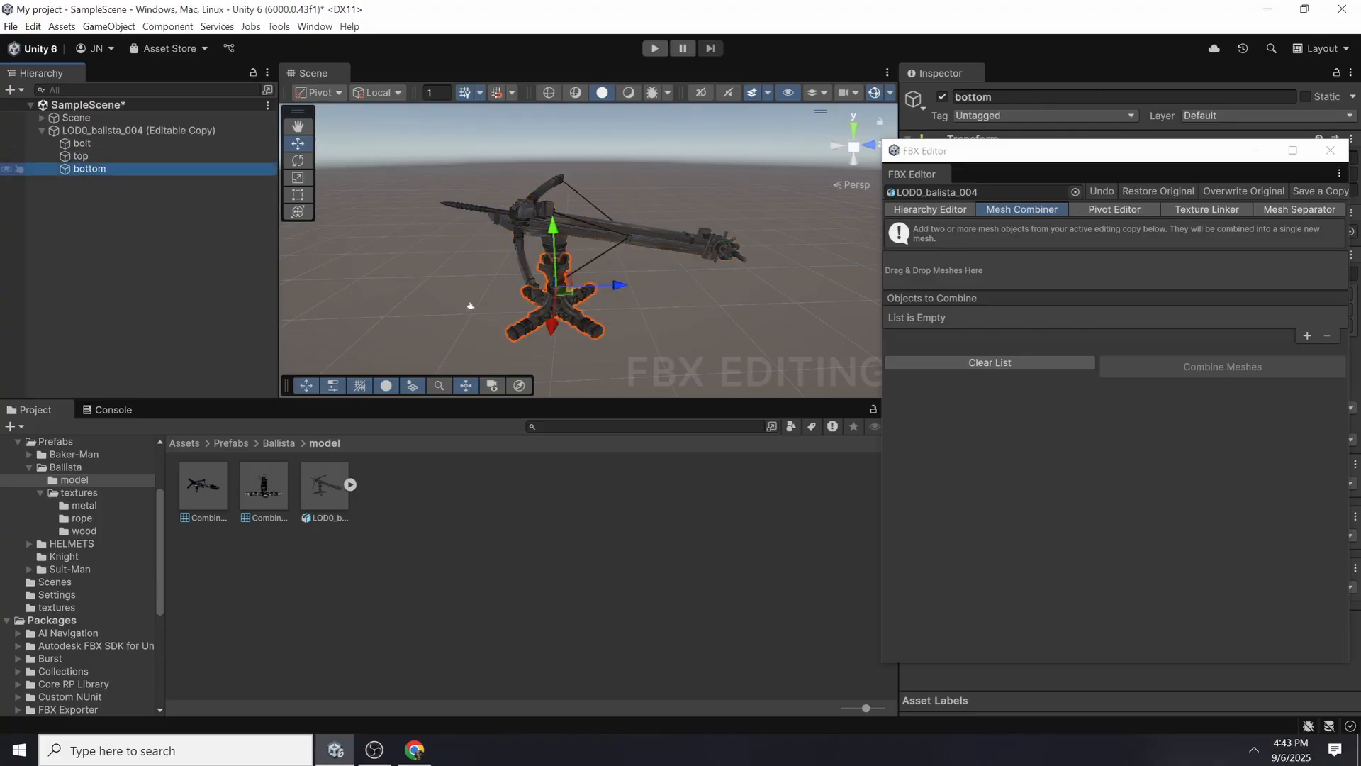
# - Test-rotate the top and bolt together, and undo that rotation
pyautogui.click(81, 156)
pyautogui.keyDown('alt'); pyautogui.moveTo(470, 305); pyautogui.dragTo(297, 334); pyautogui.keyUp('alt')
pyautogui.moveTo(297, 334); pyautogui.dragTo(527, 370, button='middle')
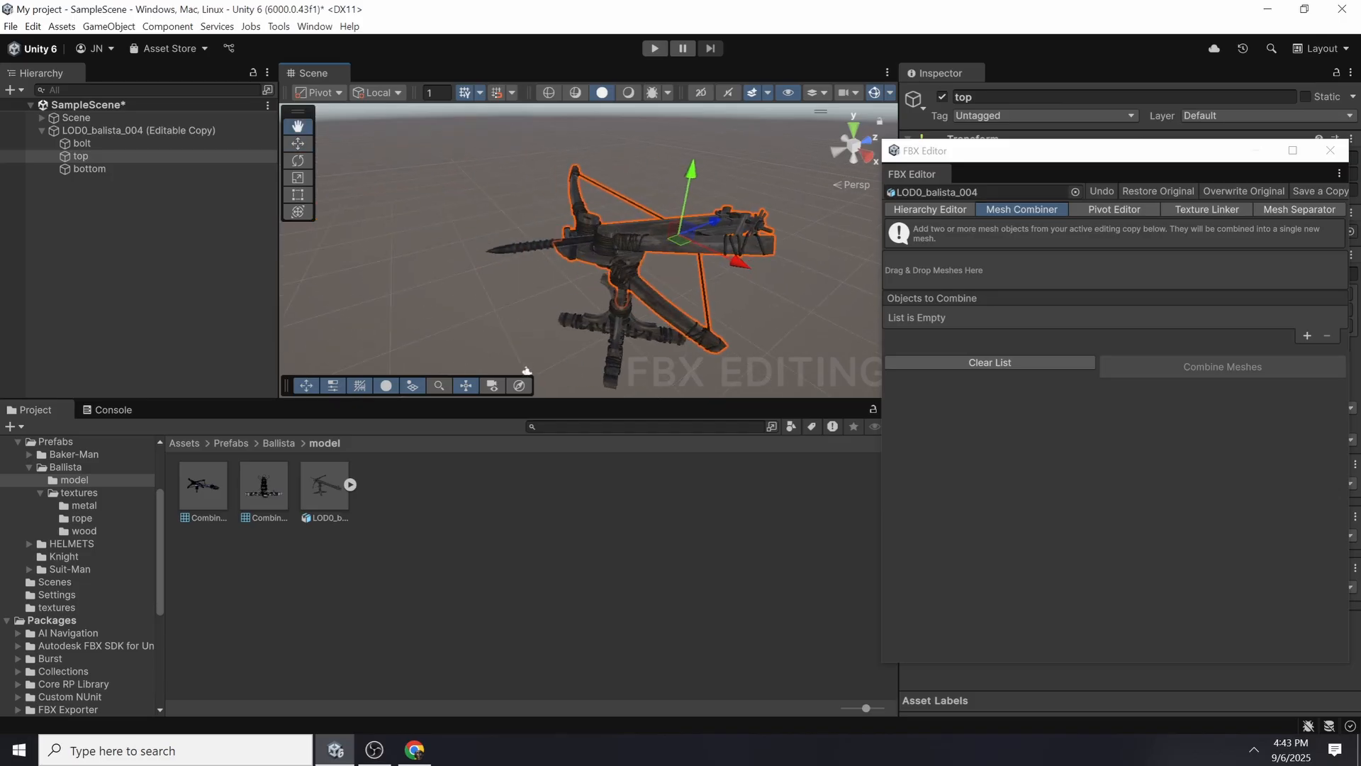
pyautogui.keyDown('alt'); pyautogui.moveTo(527, 370); pyautogui.dragTo(560, 375); pyautogui.keyUp('alt')
pyautogui.hotkey('shift', 'Up')
pyautogui.press('w')
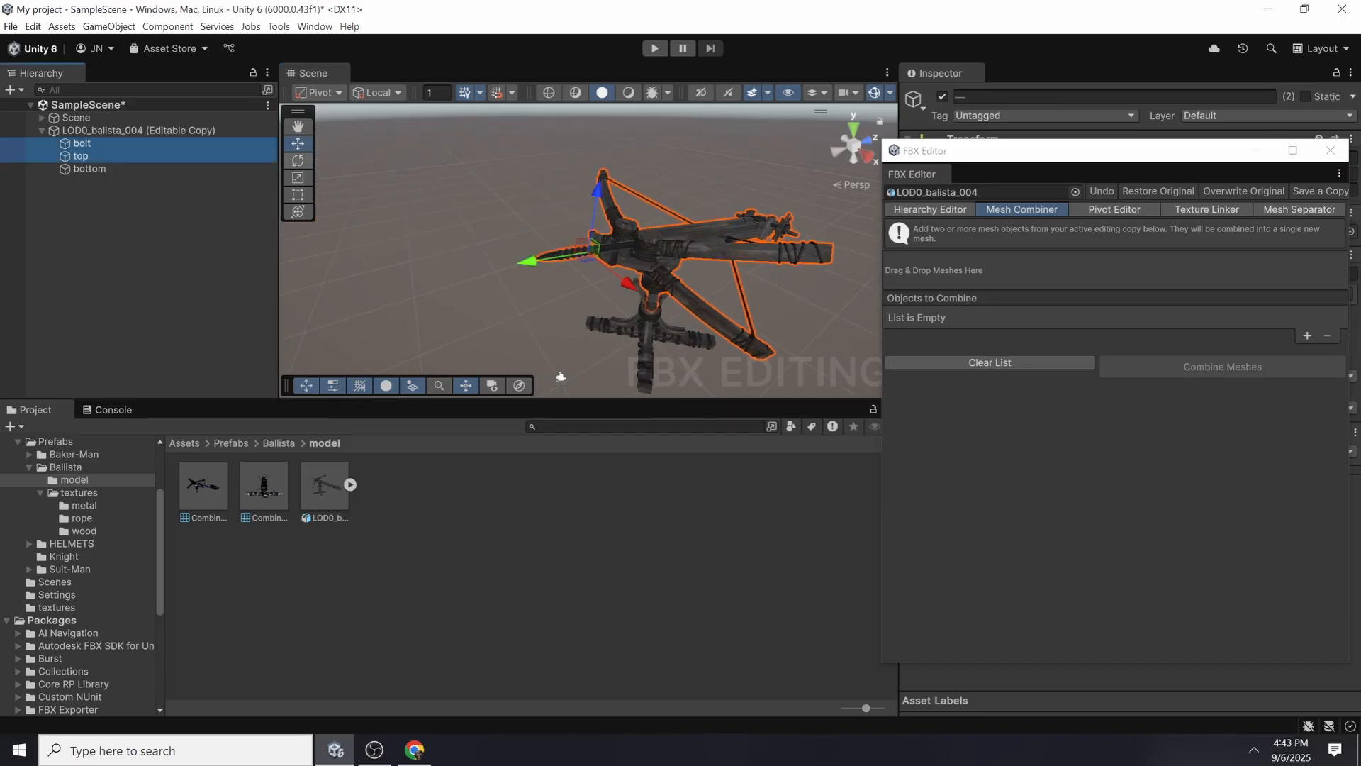
pyautogui.press('e')
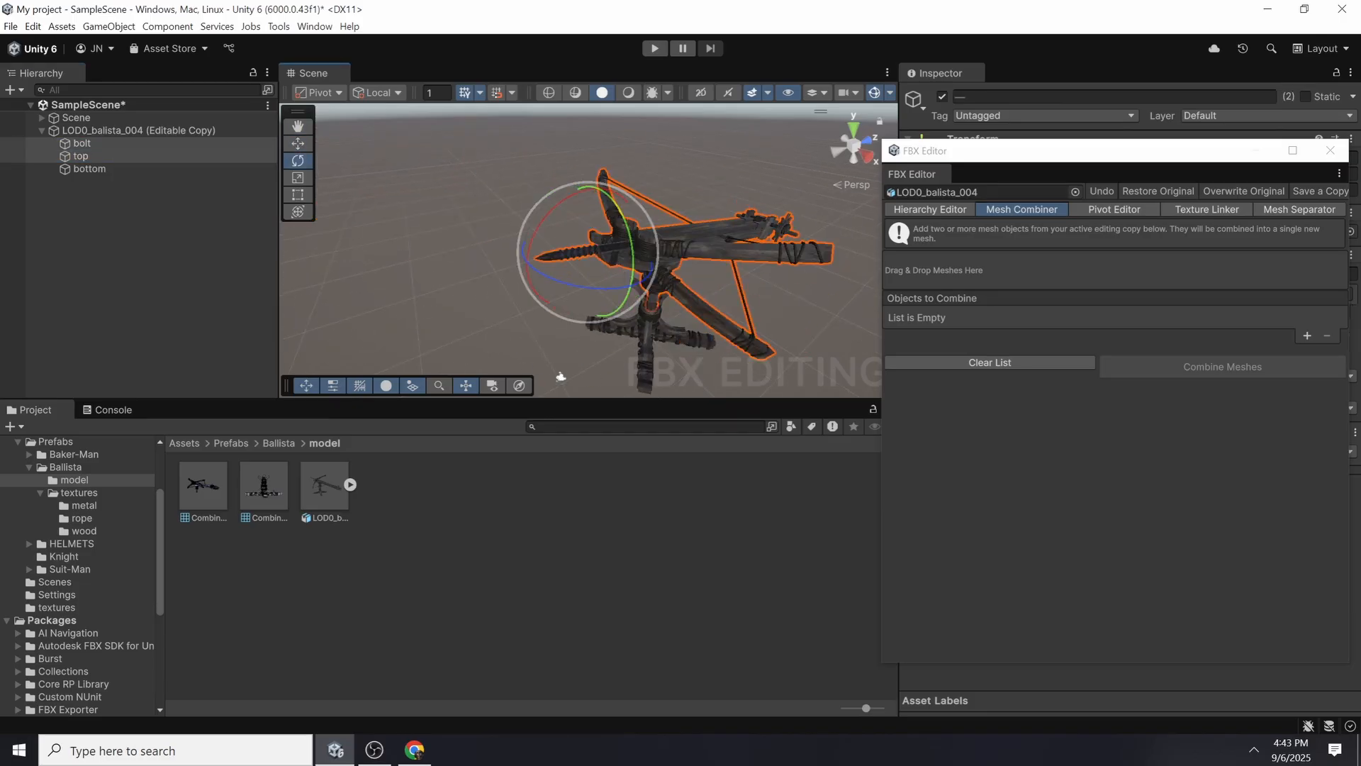
pyautogui.moveTo(534, 273); pyautogui.dragTo(601, 295)
pyautogui.hotkey('ctrl', 'z')
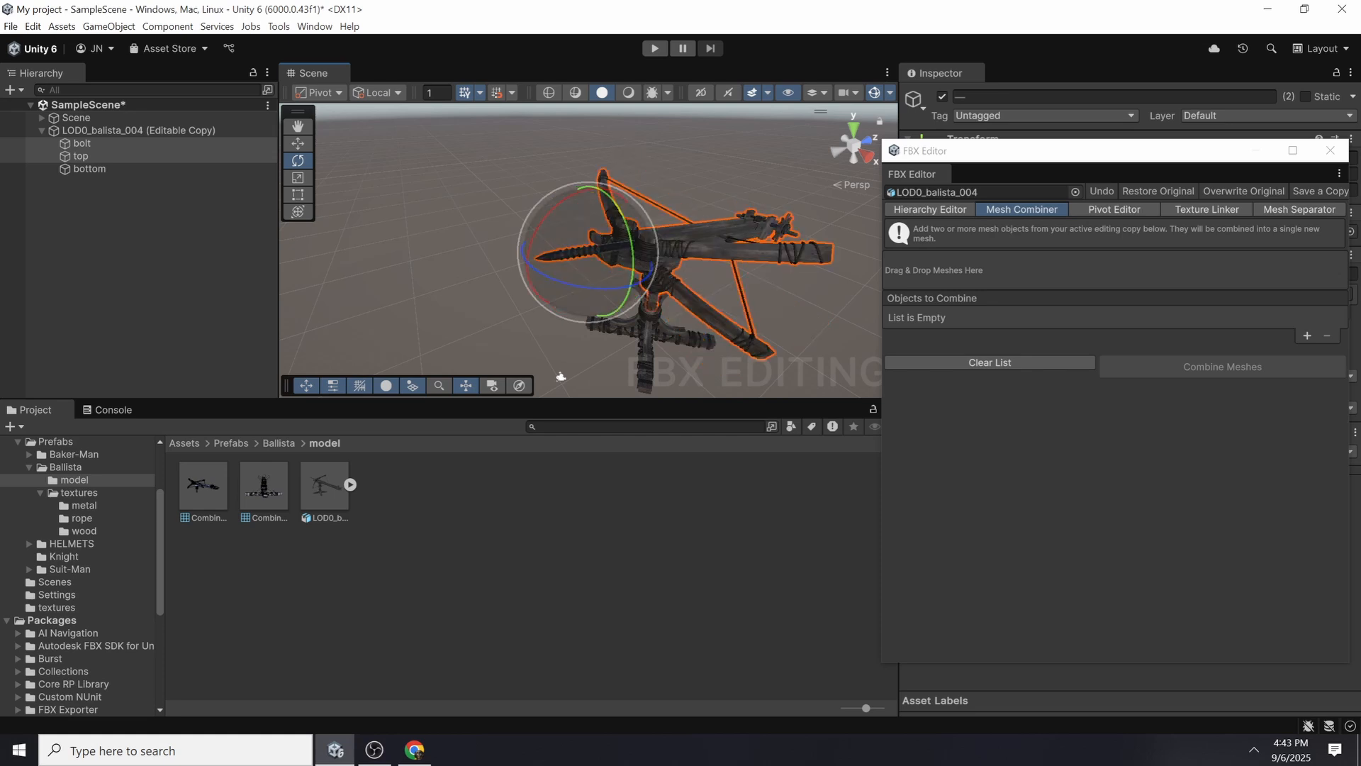
# - Try rotating the top mesh on its own about its vertical axis
pyautogui.keyDown('alt'); pyautogui.moveTo(561, 376); pyautogui.dragTo(522, 346); pyautogui.keyUp('alt')
pyautogui.press('w')
pyautogui.click(83, 144)
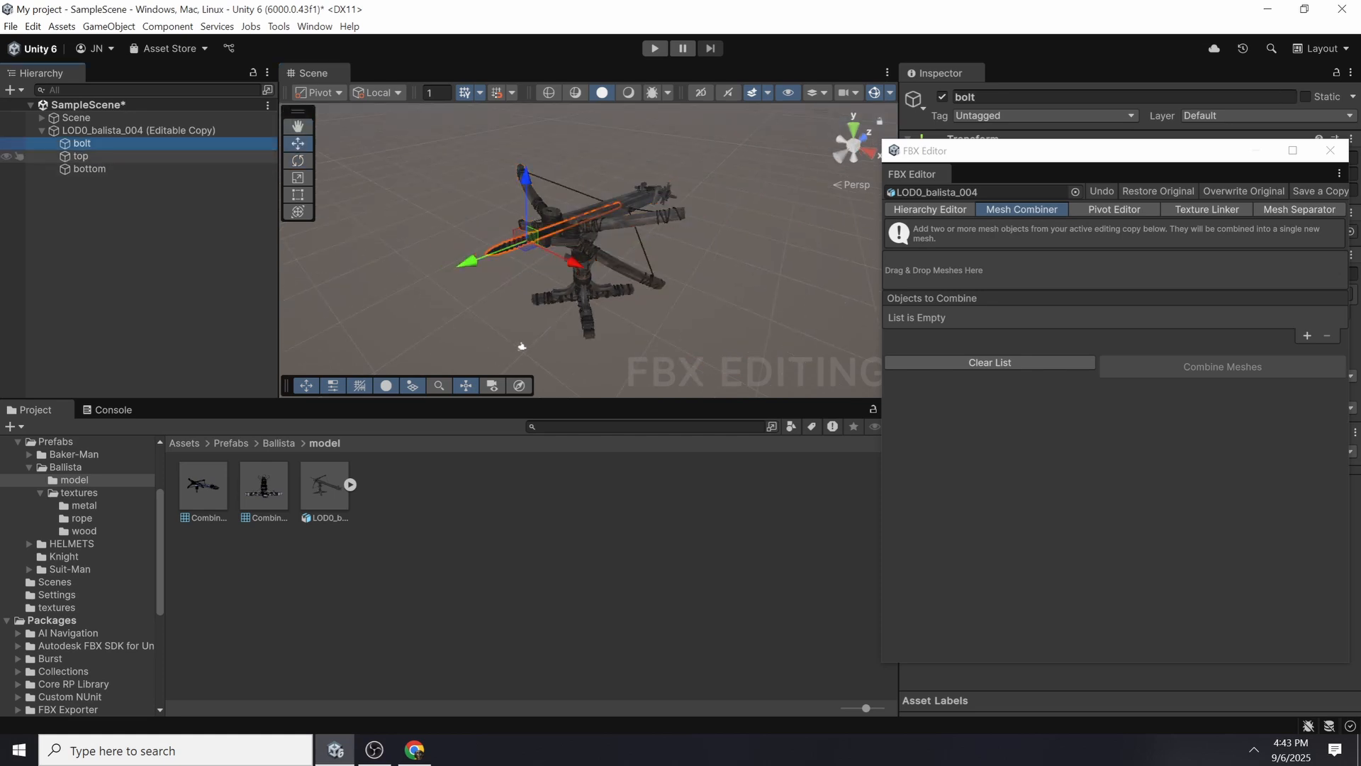
pyautogui.click(82, 156)
pyautogui.press('e')
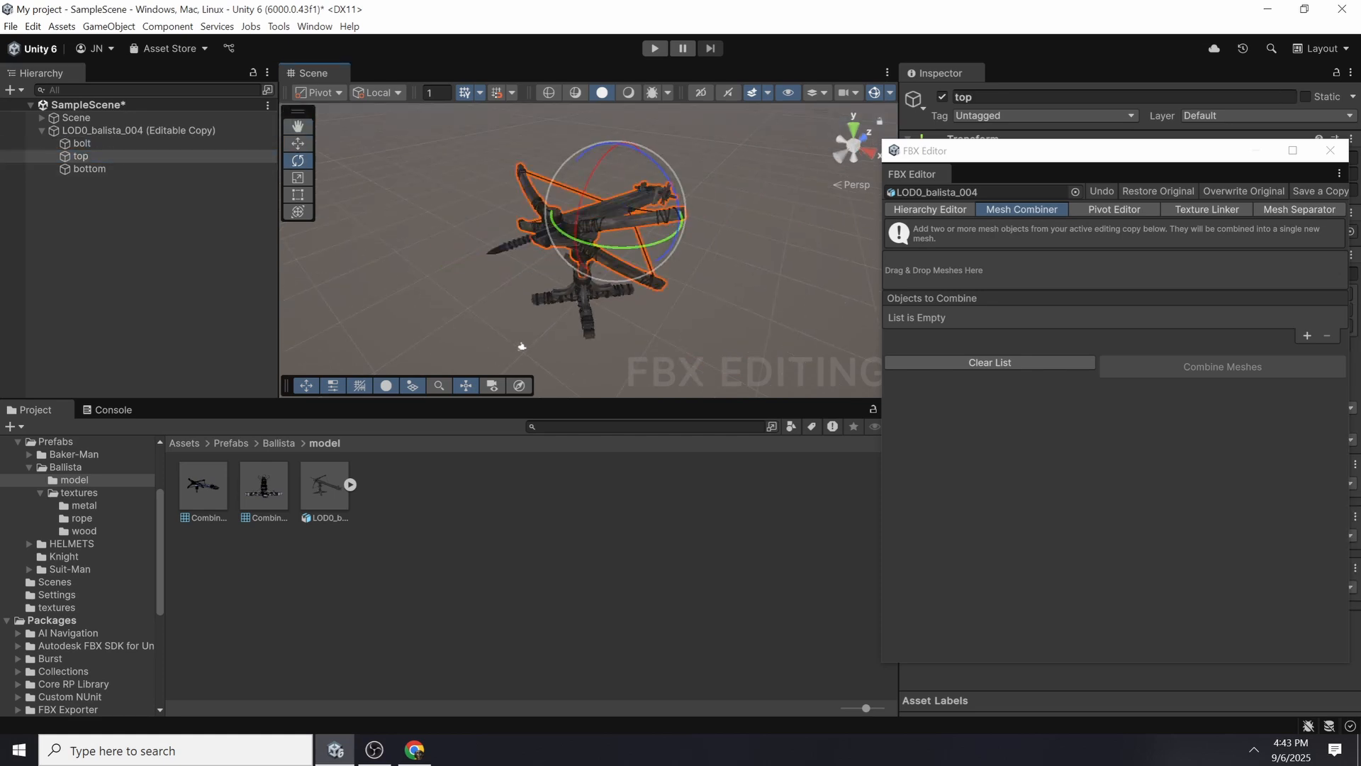
pyautogui.moveTo(614, 247); pyautogui.dragTo(557, 244)
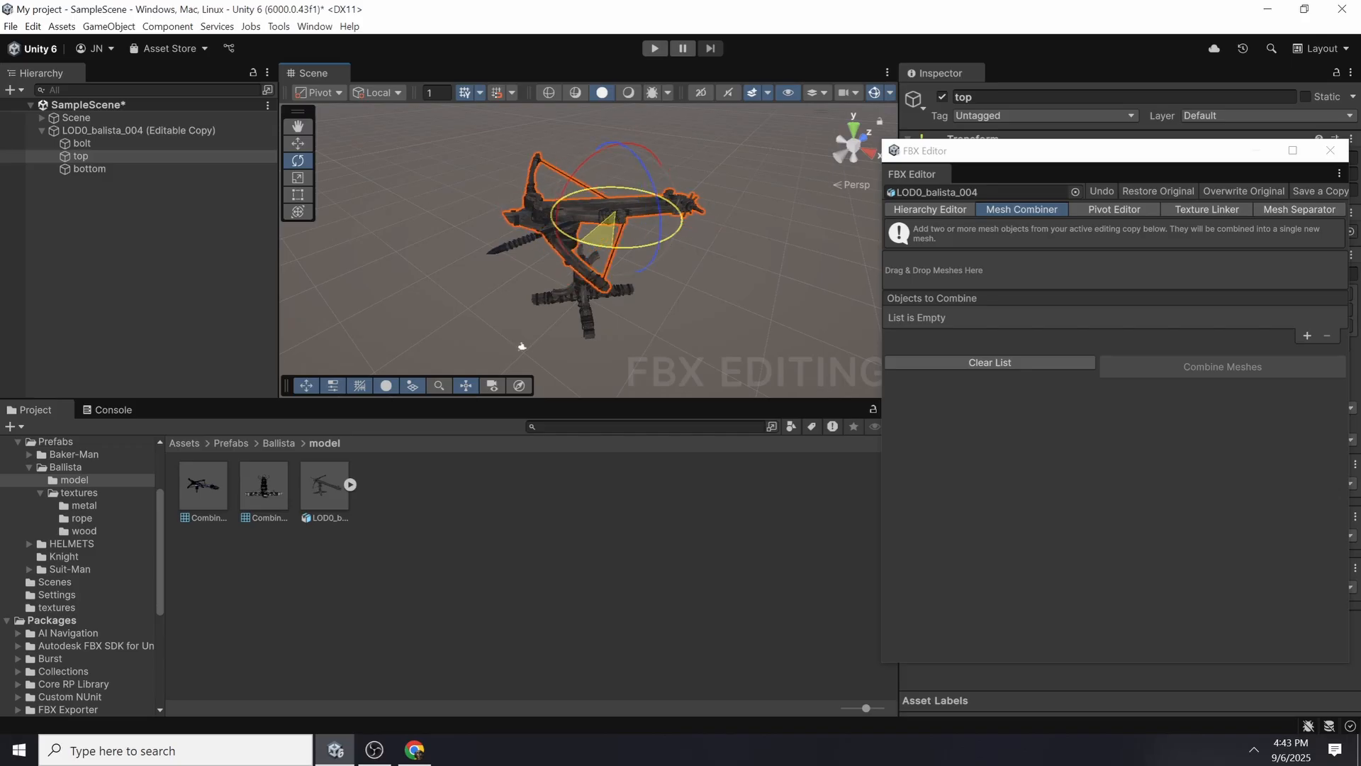
# - Check the top mesh's pivot up close and undo the test changes until no part is selected
pyautogui.moveTo(523, 346); pyautogui.dragTo(469, 312)
pyautogui.scroll(5, 522, 347)
pyautogui.press('w')
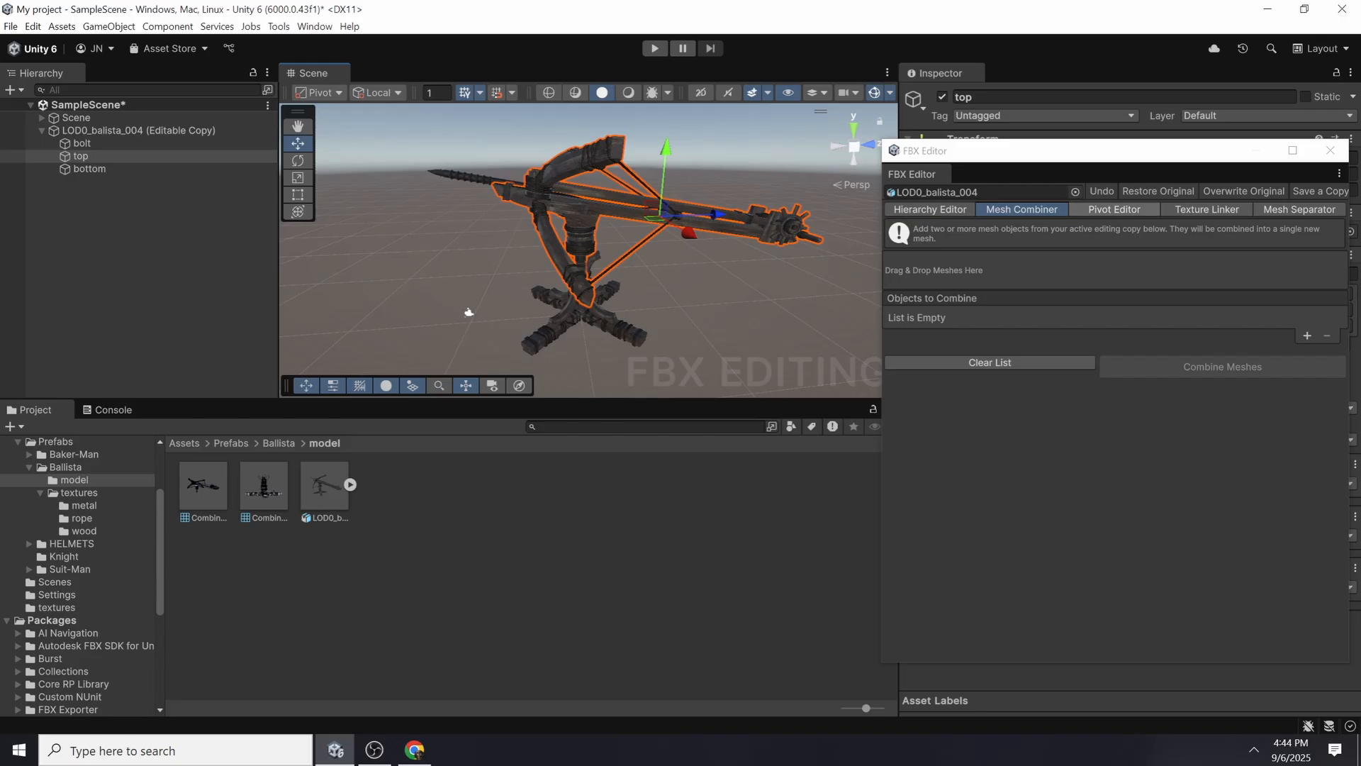
pyautogui.scroll(5, 469, 312)
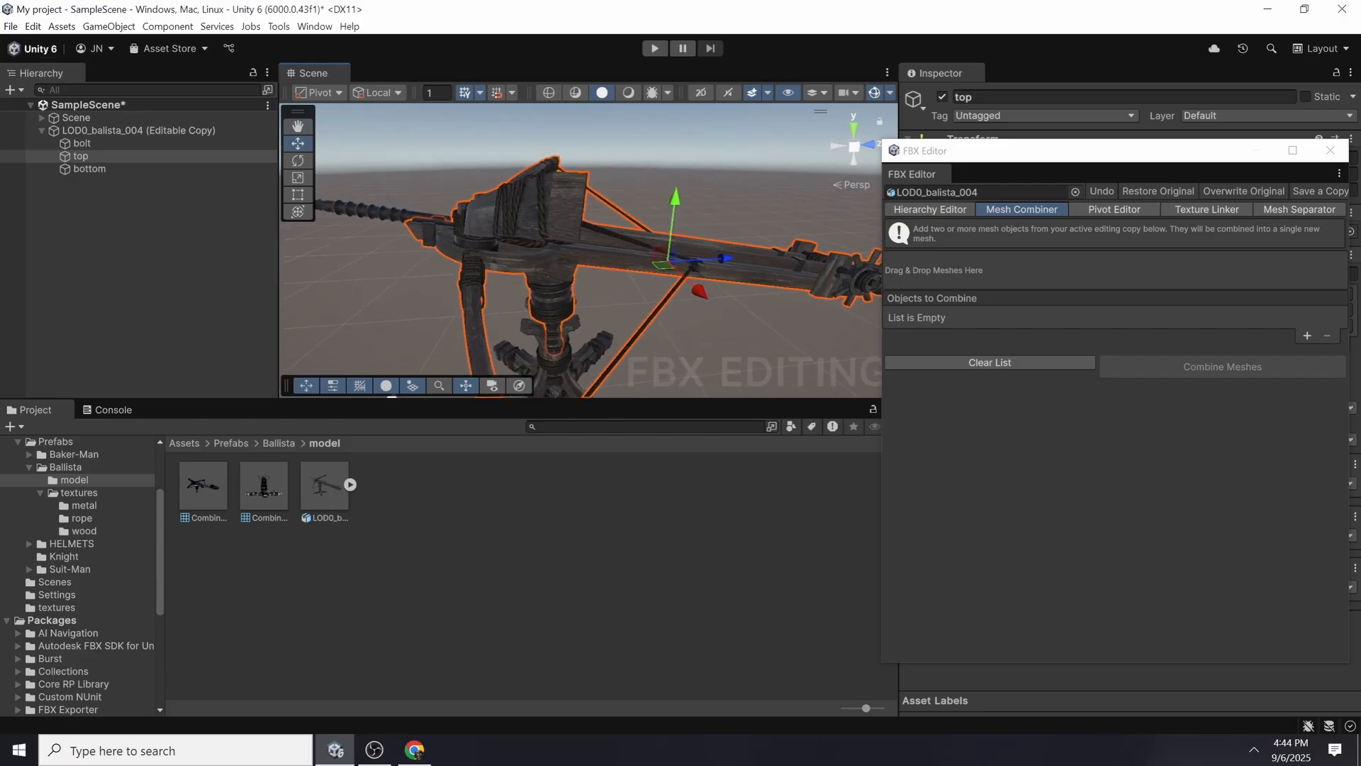
pyautogui.scroll(-3, 459, 347)
pyautogui.keyDown('alt'); pyautogui.moveTo(459, 347); pyautogui.dragTo(488, 372); pyautogui.keyUp('alt')
pyautogui.hotkey('ctrl', 'z')
pyautogui.moveTo(502, 370); pyautogui.dragTo(454, 285, button='middle')
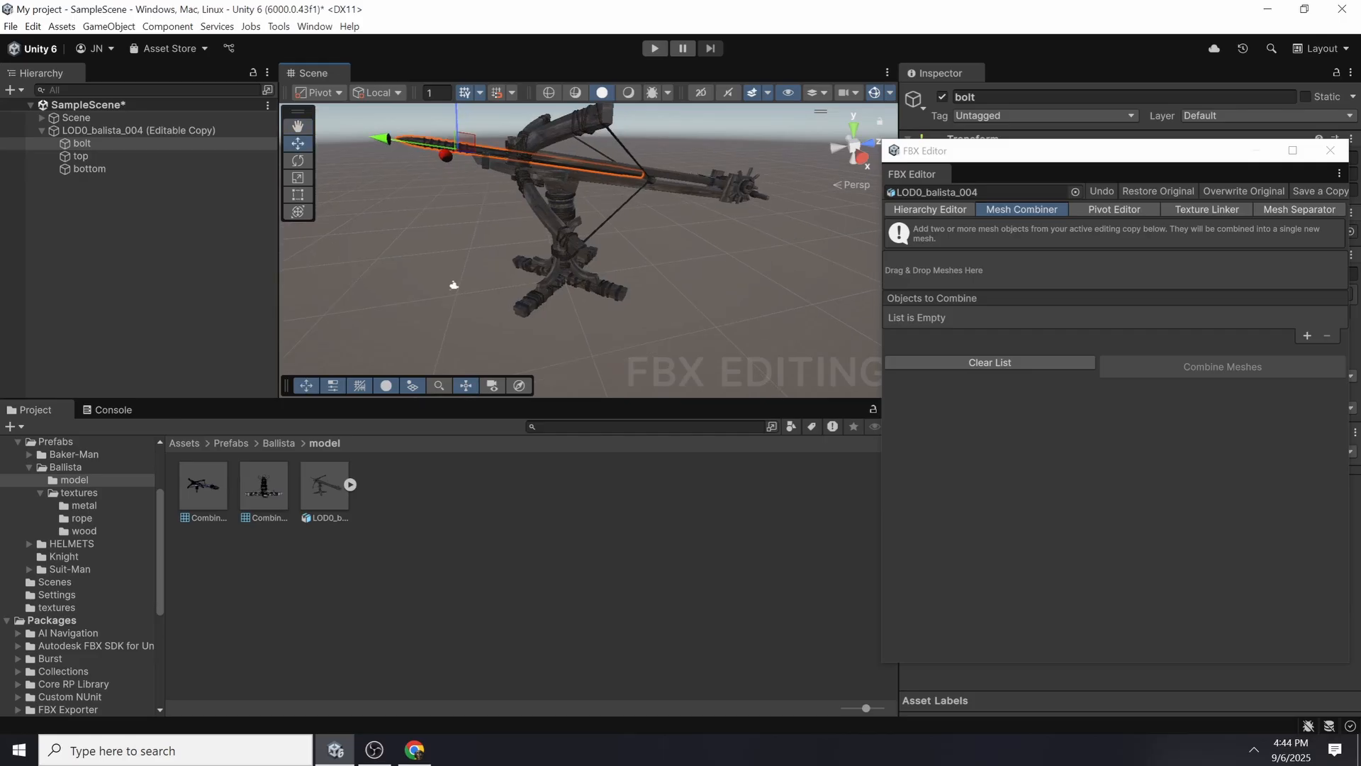
pyautogui.hotkey('ctrl', 'z')
pyautogui.hotkey('ctrl', 'z')
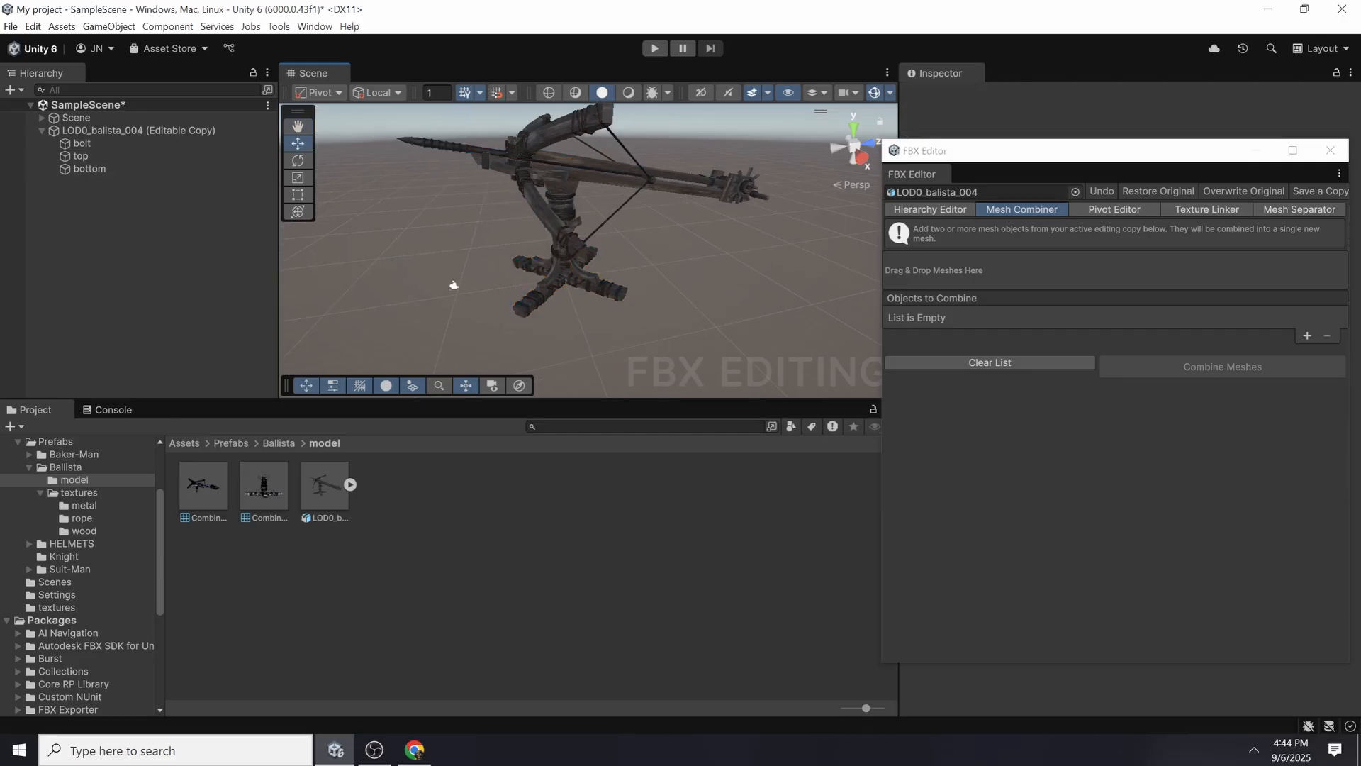
# - Save the edited model as a new FBX copy named LOD0_balista_004_combined, select the new asset and close the FBX Editor
pyautogui.moveTo(1113, 150); pyautogui.dragTo(906, 124)
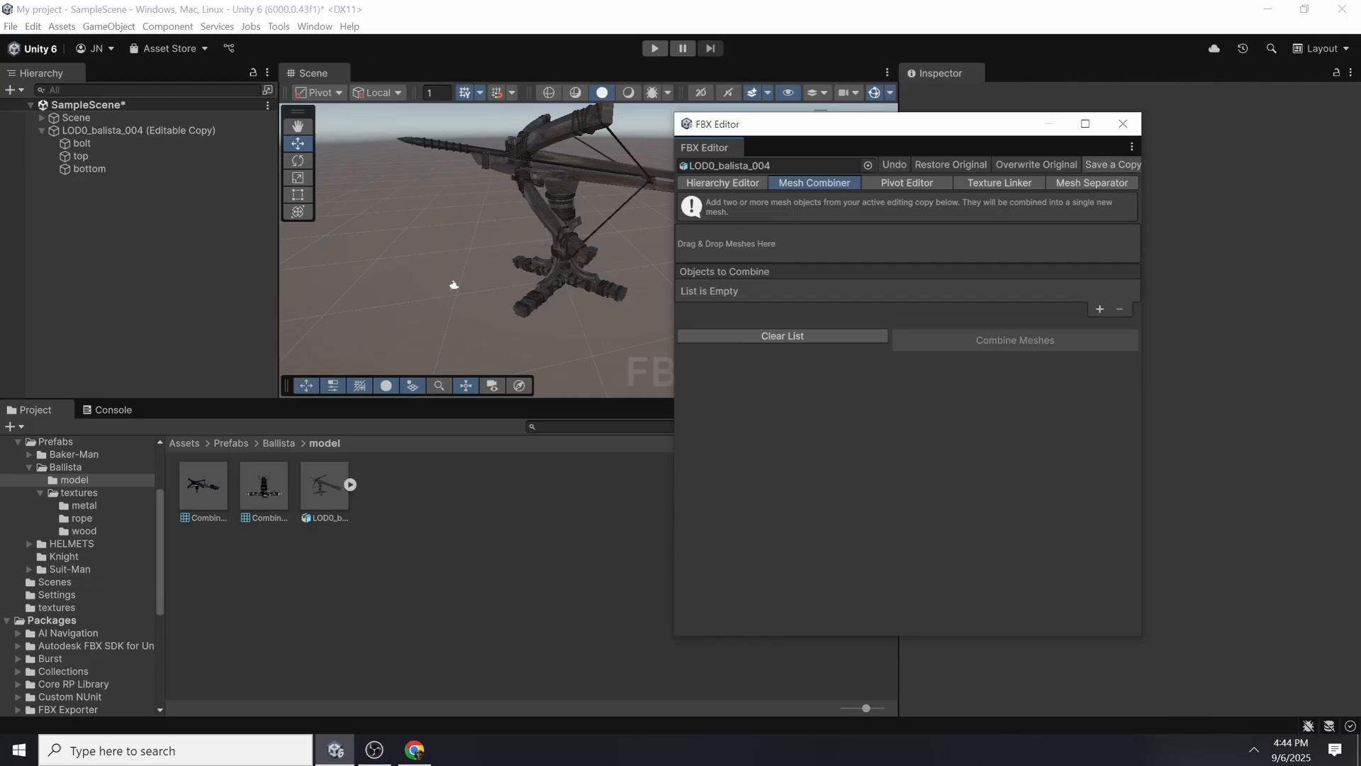
pyautogui.click(1112, 165)
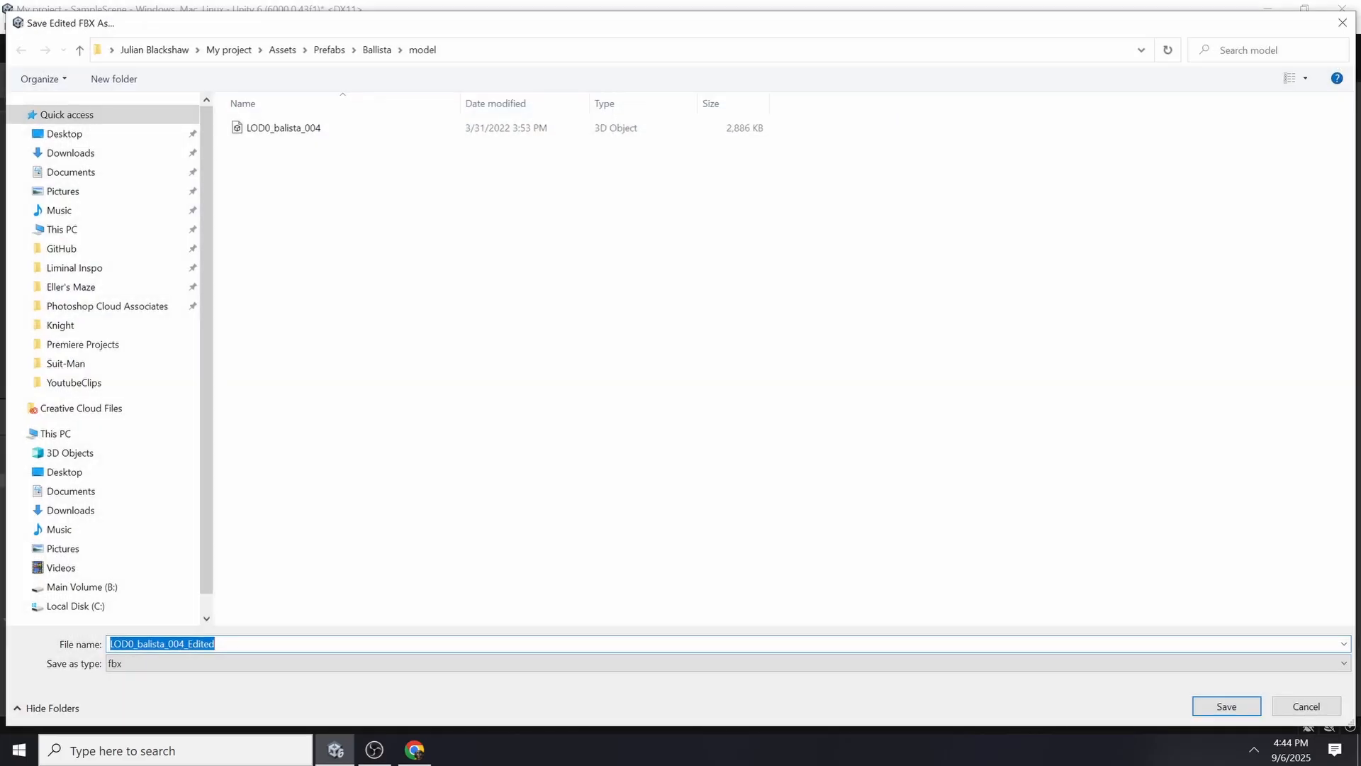
pyautogui.doubleClick(202, 644)
pyautogui.write('Combined')
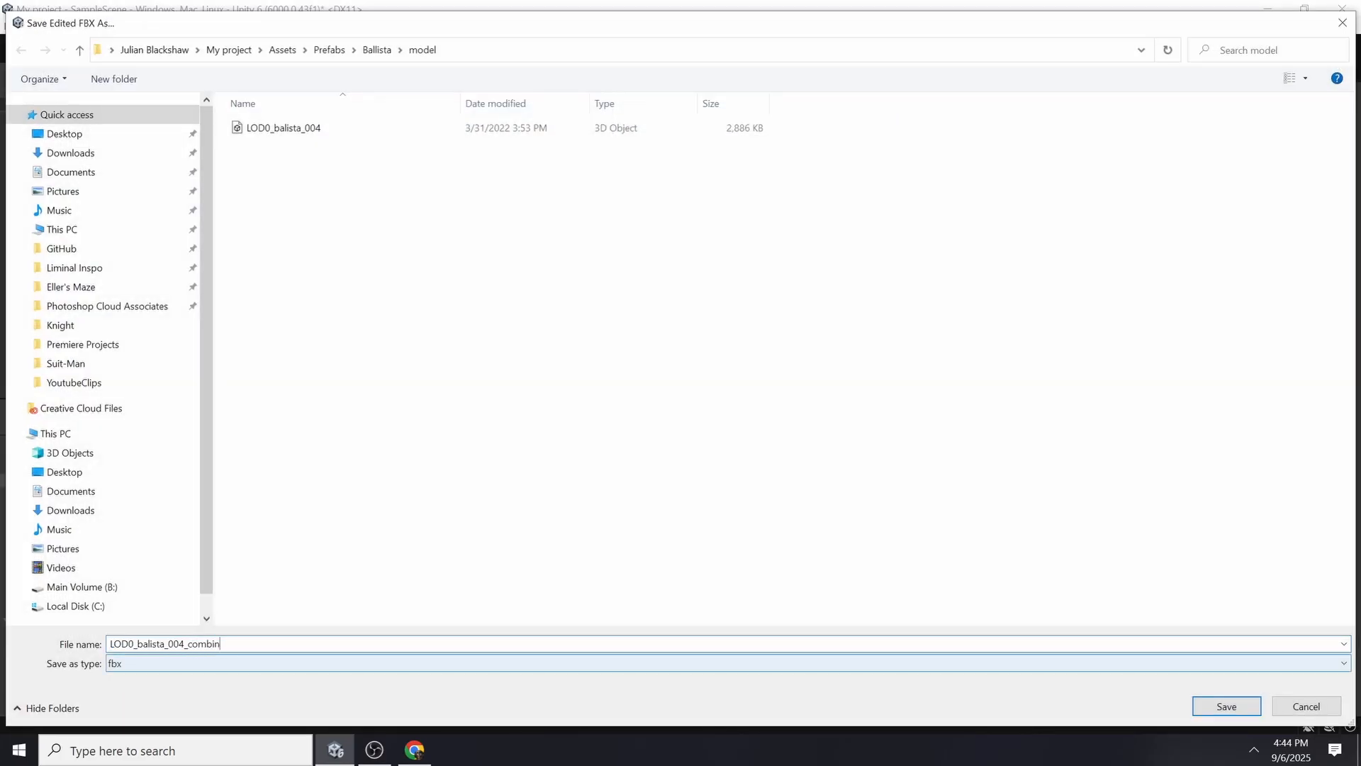
pyautogui.press('Return')
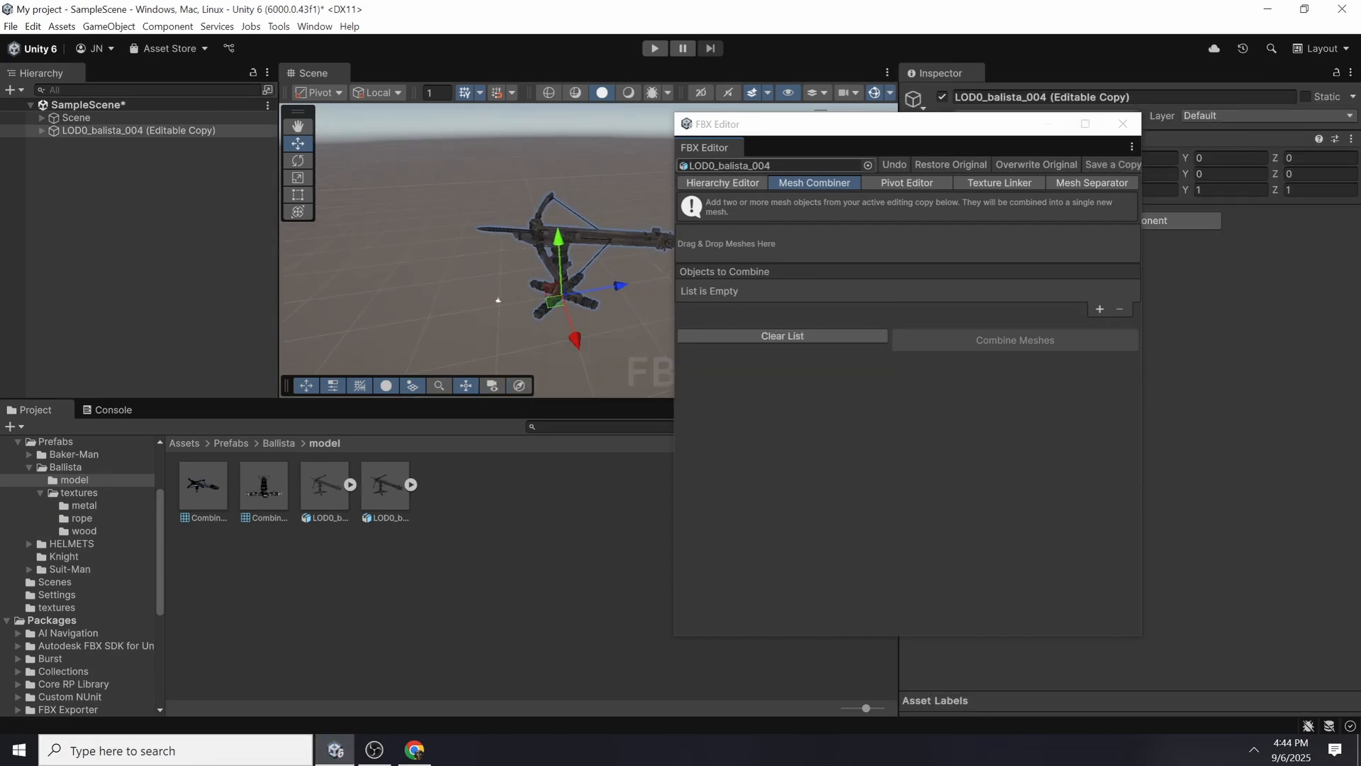
pyautogui.click(385, 487)
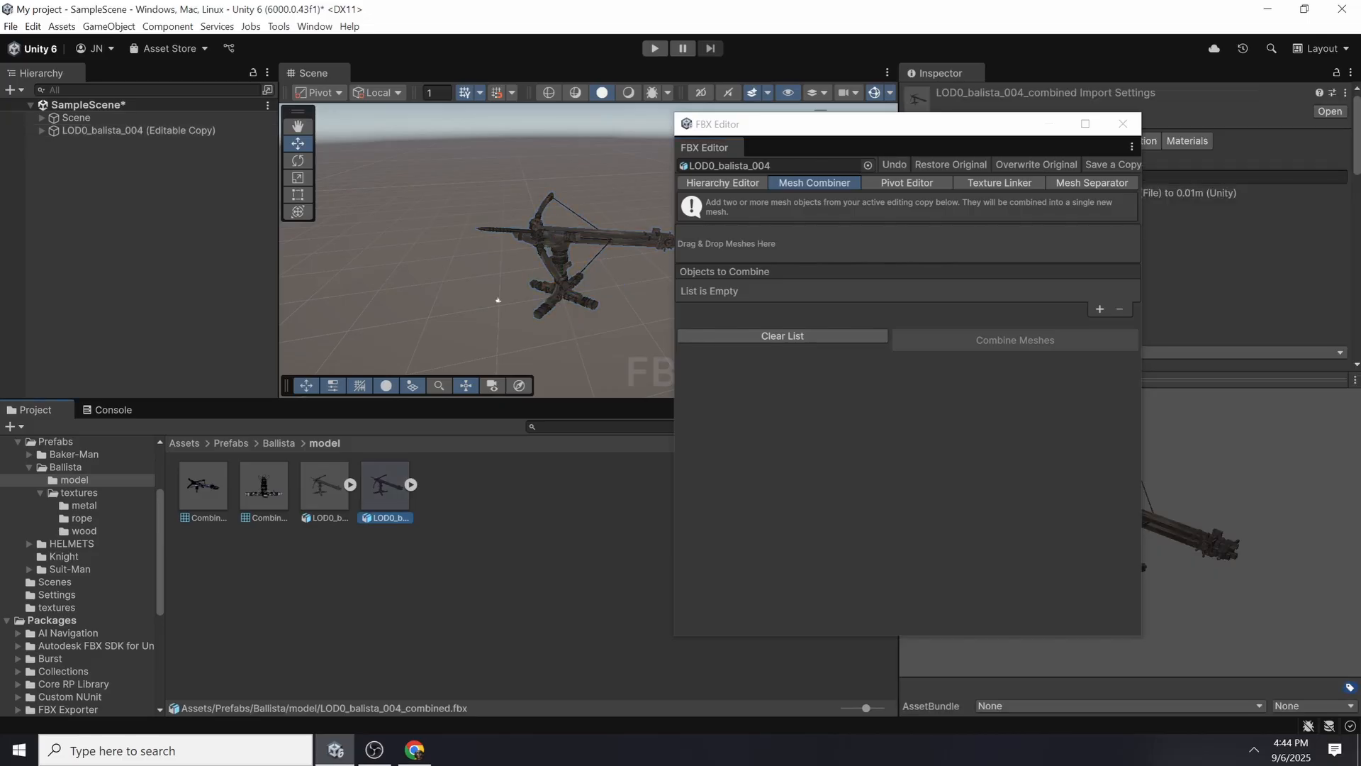
pyautogui.click(1122, 124)
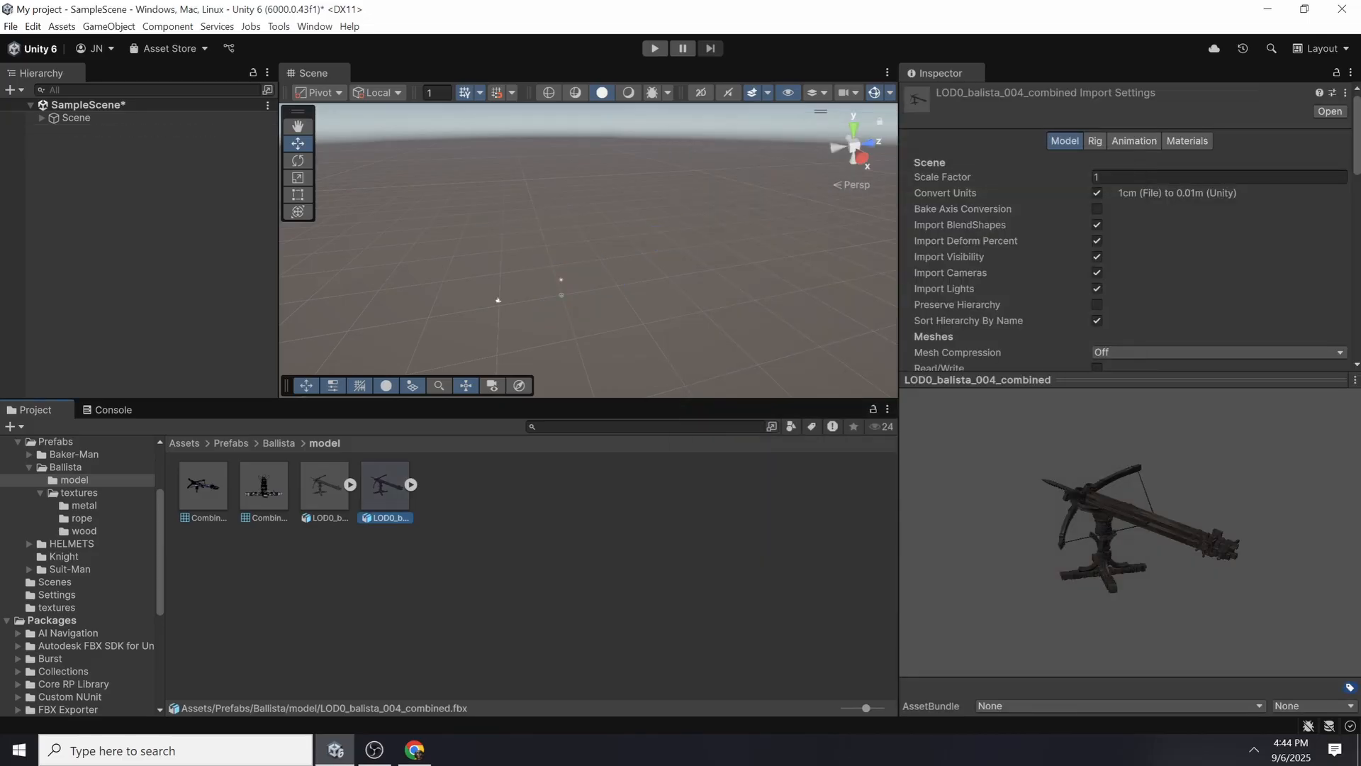
# - Look through the sub-assets inside the original LOD0_balista_004 model and collapse them again
pyautogui.click(325, 487)
pyautogui.click(351, 485)
pyautogui.scroll(-3, 527, 576)
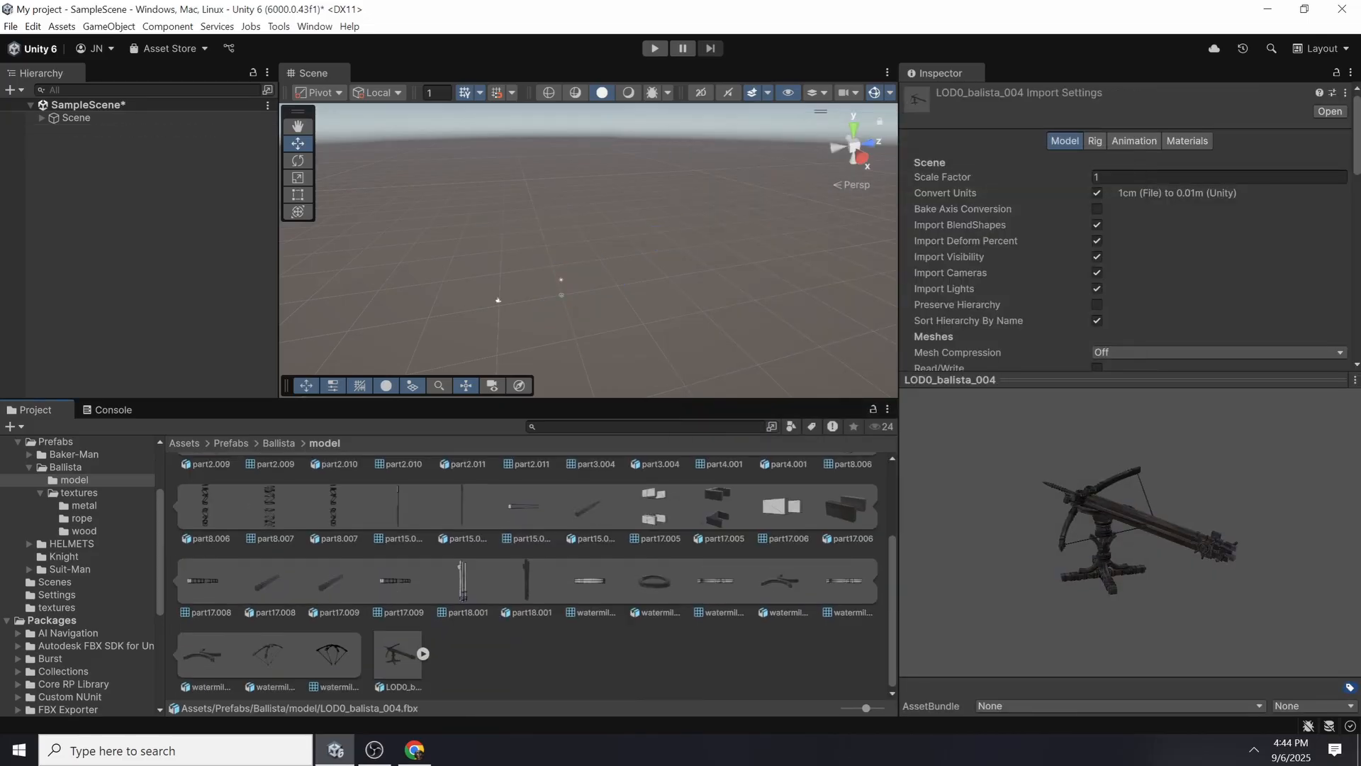
pyautogui.scroll(3, 454, 581)
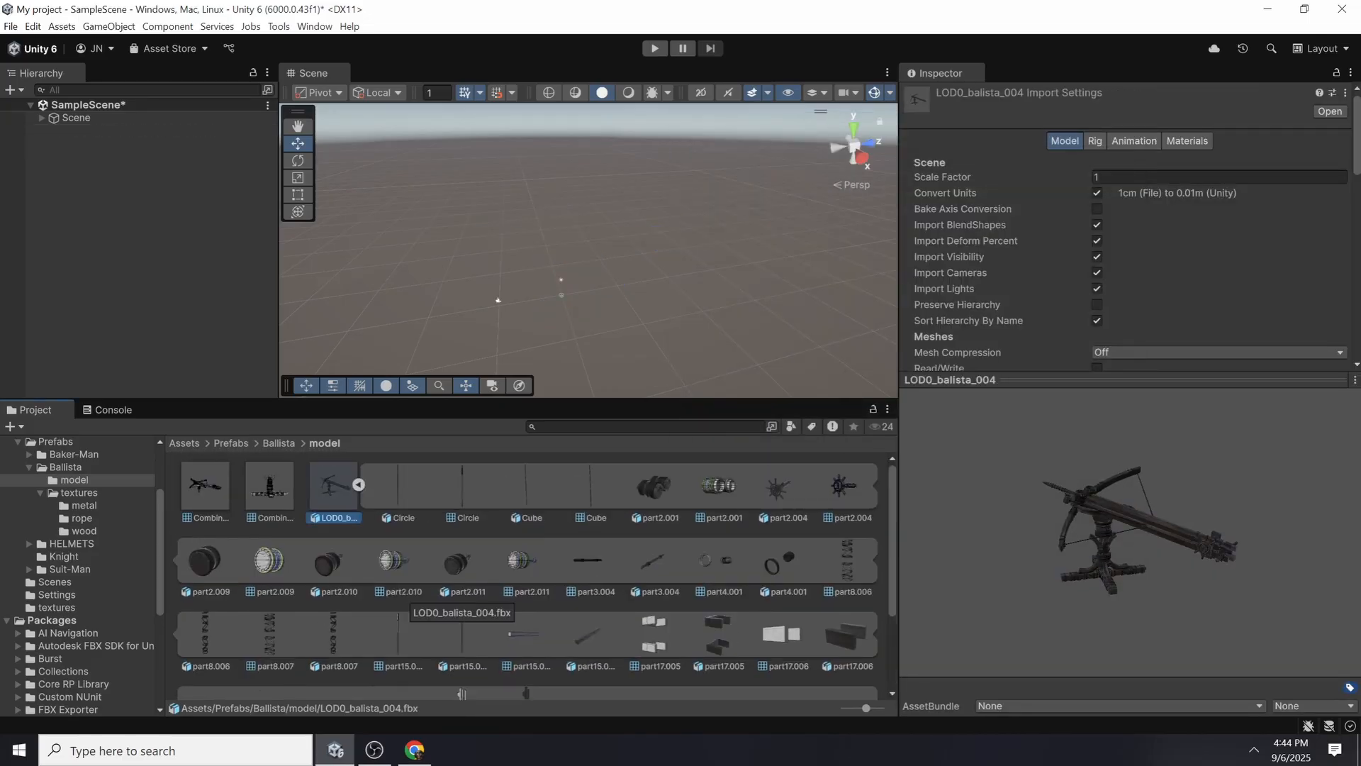
pyautogui.click(359, 485)
# - Inspect the bolt and bottom sub-assets inside the LOD0_balista_004_combined model
pyautogui.click(391, 487)
pyautogui.click(417, 485)
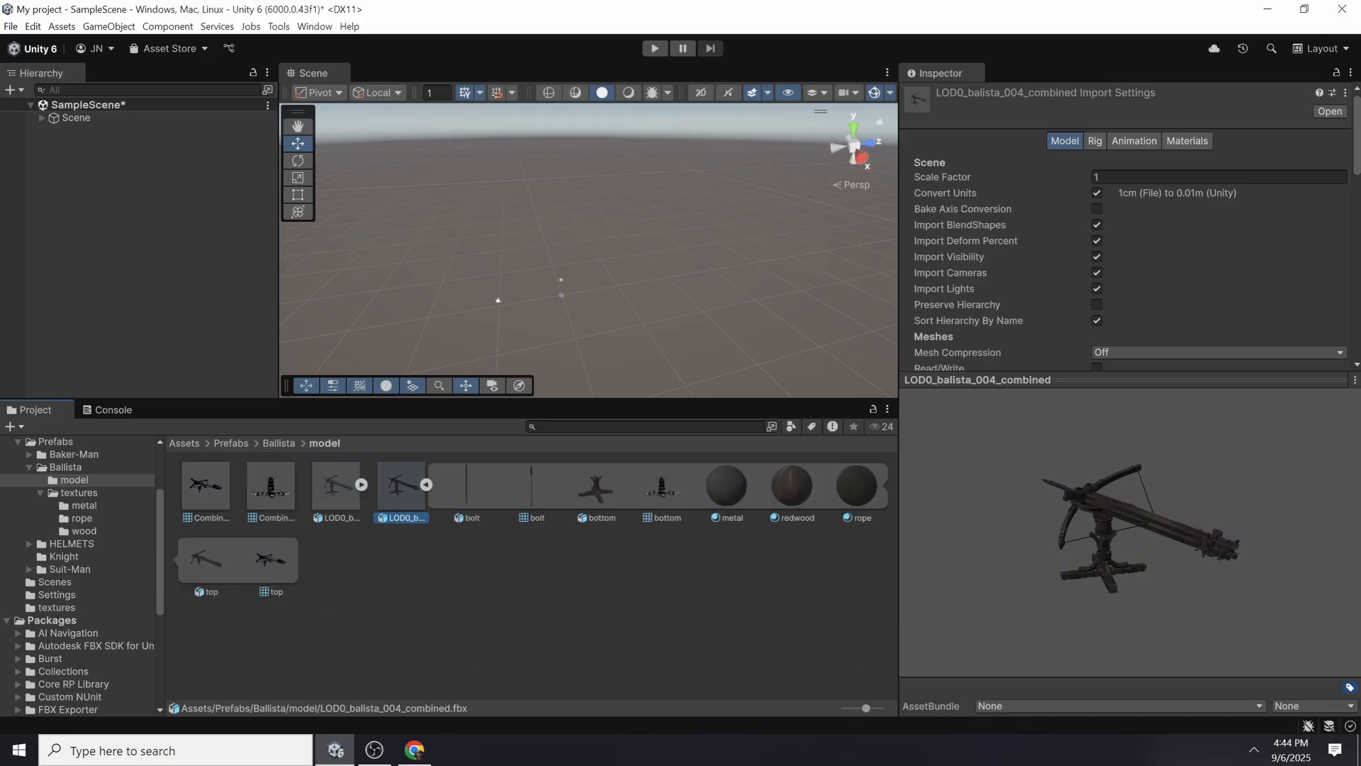
pyautogui.click(466, 486)
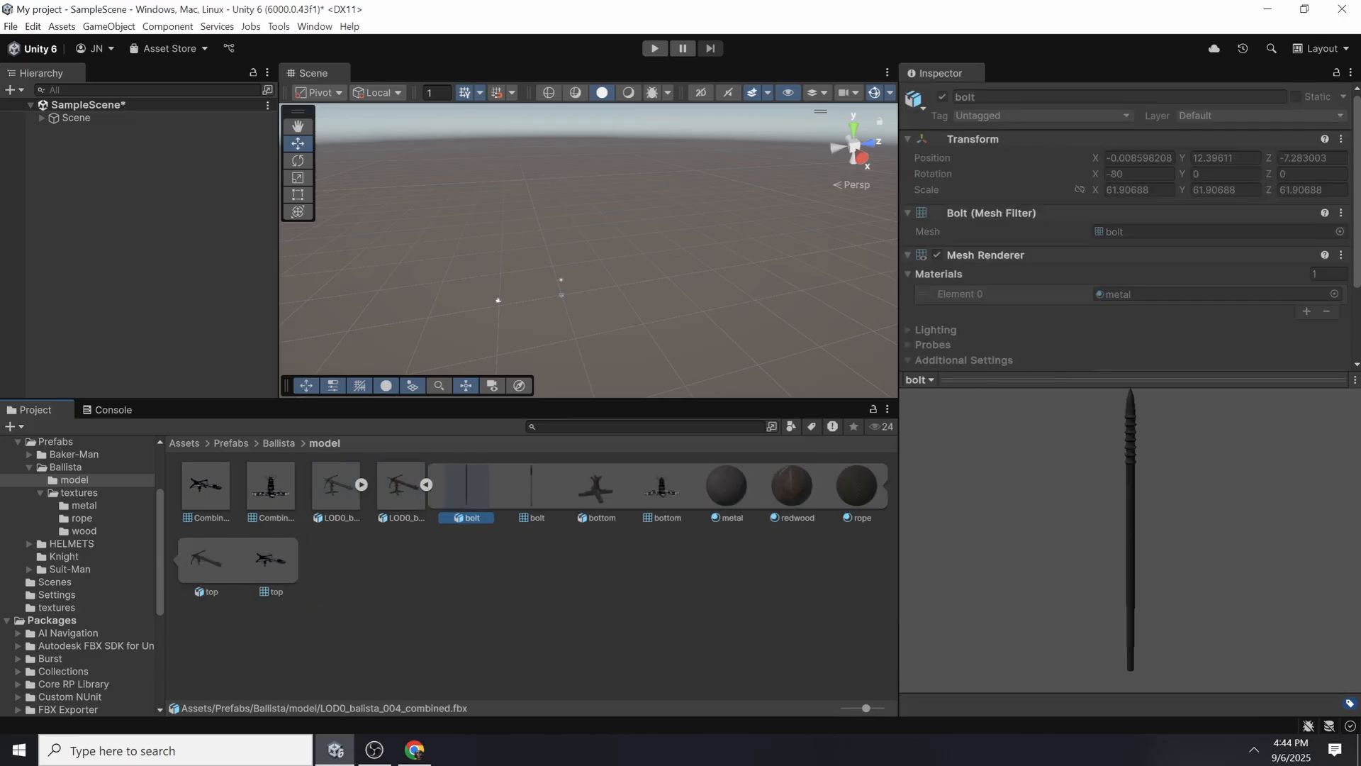
pyautogui.click(532, 487)
pyautogui.click(597, 486)
pyautogui.click(662, 487)
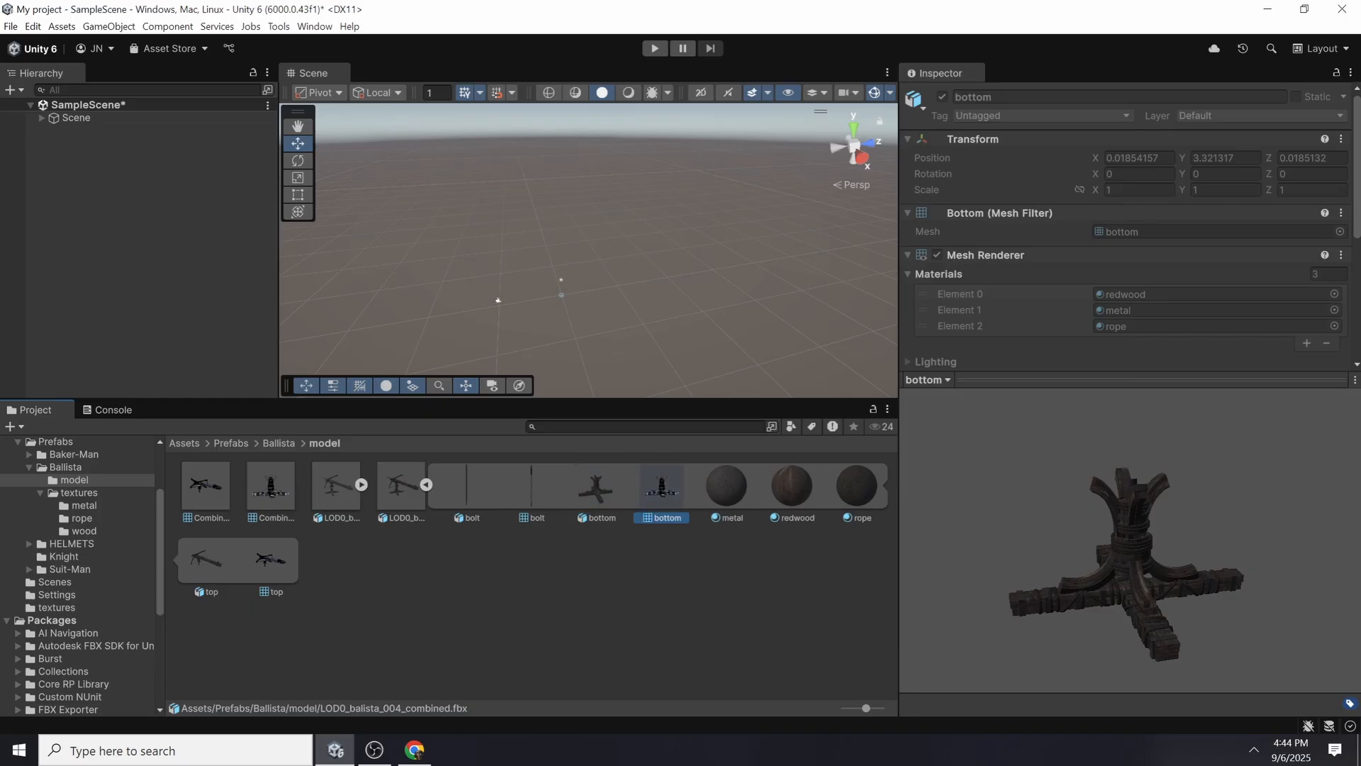
pyautogui.click(427, 485)
pyautogui.click(426, 485)
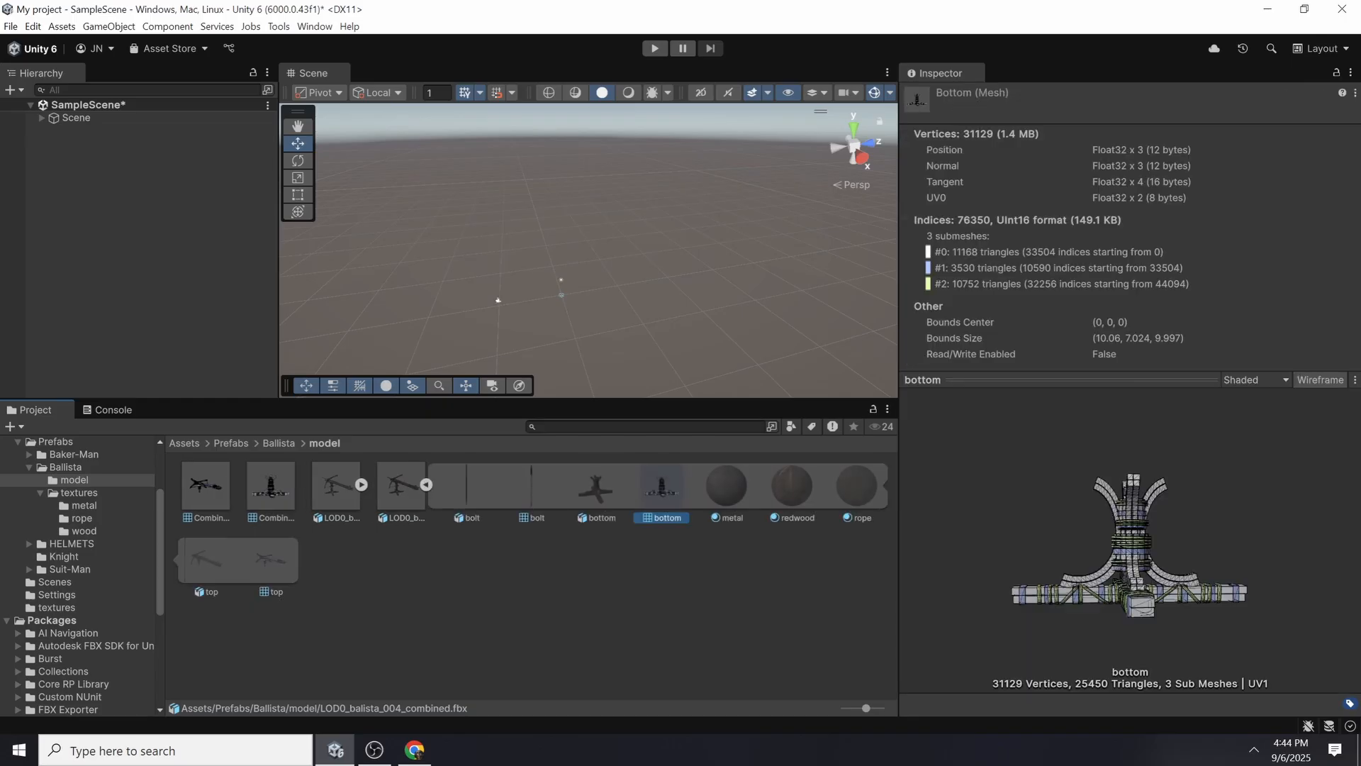
pyautogui.click(402, 486)
pyautogui.click(426, 485)
# - Try LOD0_balista_004_combined in the scene for a close look, and undo the placement
pyautogui.moveTo(386, 486); pyautogui.dragTo(556, 306)
pyautogui.scroll(3, 556, 306)
pyautogui.scroll(5, 465, 319)
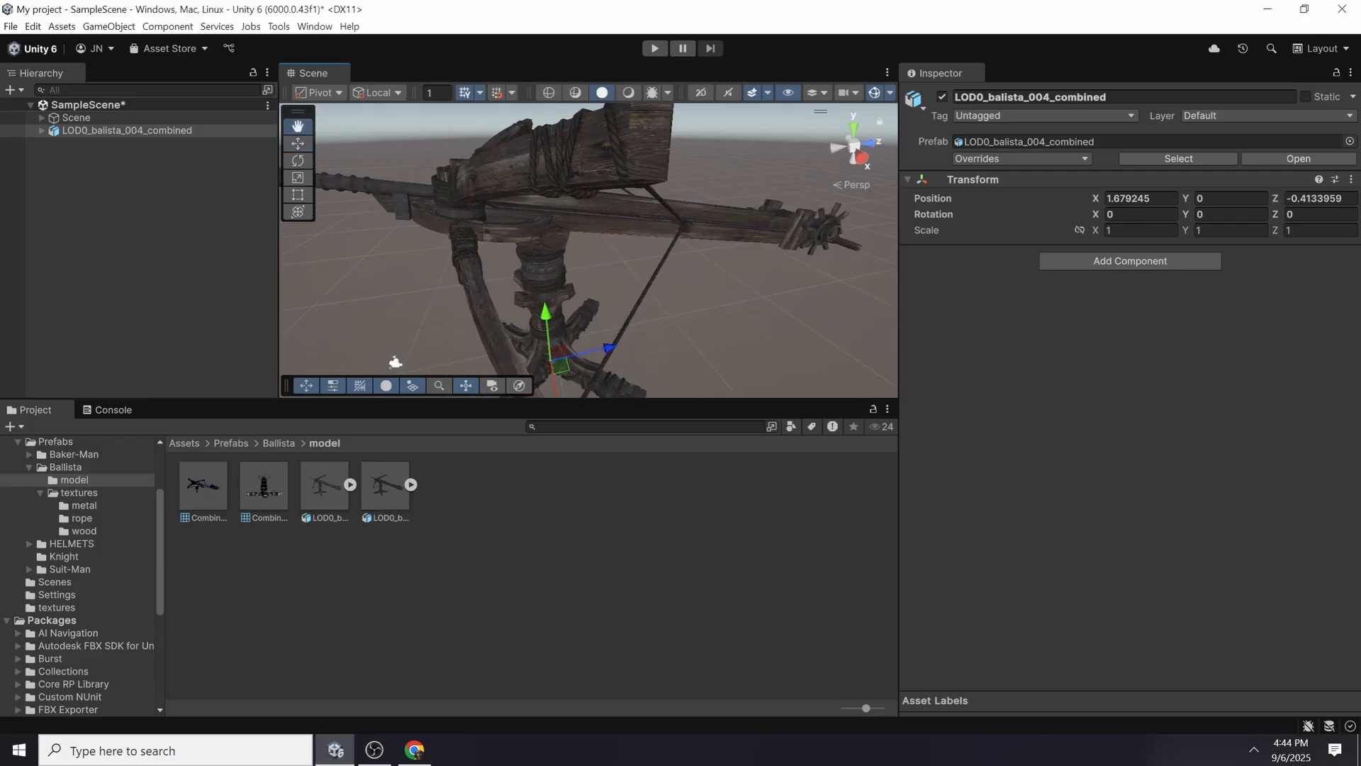
pyautogui.scroll(-3, 475, 317)
pyautogui.hotkey('ctrl', 'z')
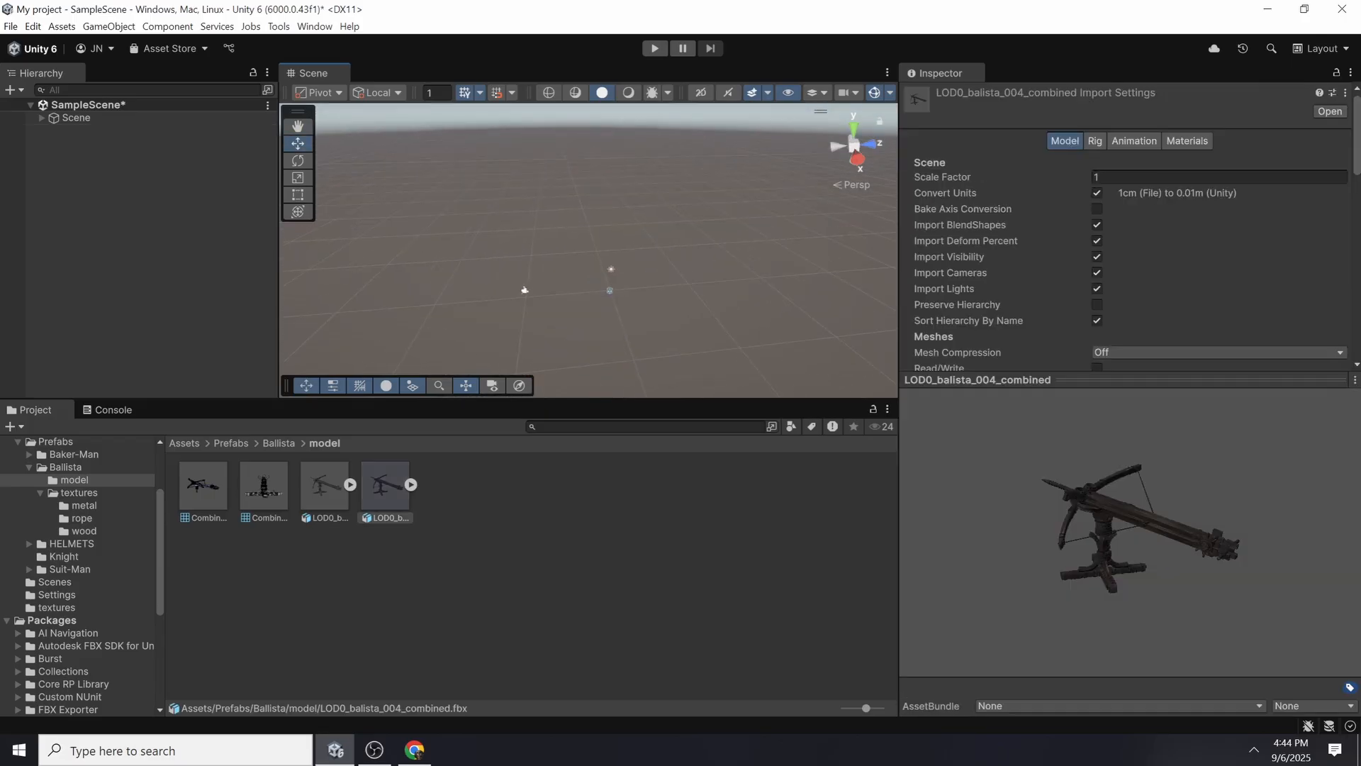
# - Reopen the FBX Editor and load LOD0_balista_004_combined as the model to edit
pyautogui.click(279, 26)
pyautogui.click(312, 44)
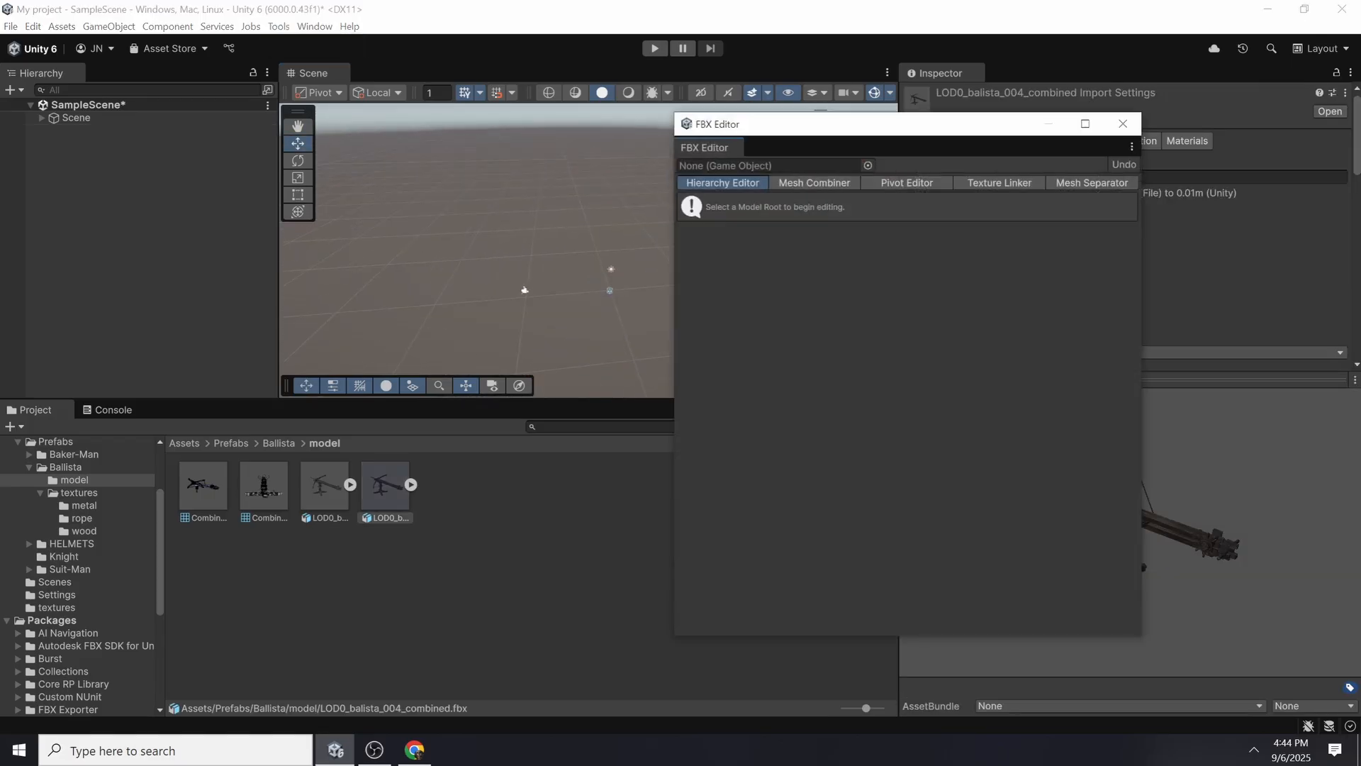
pyautogui.moveTo(385, 487); pyautogui.dragTo(773, 165)
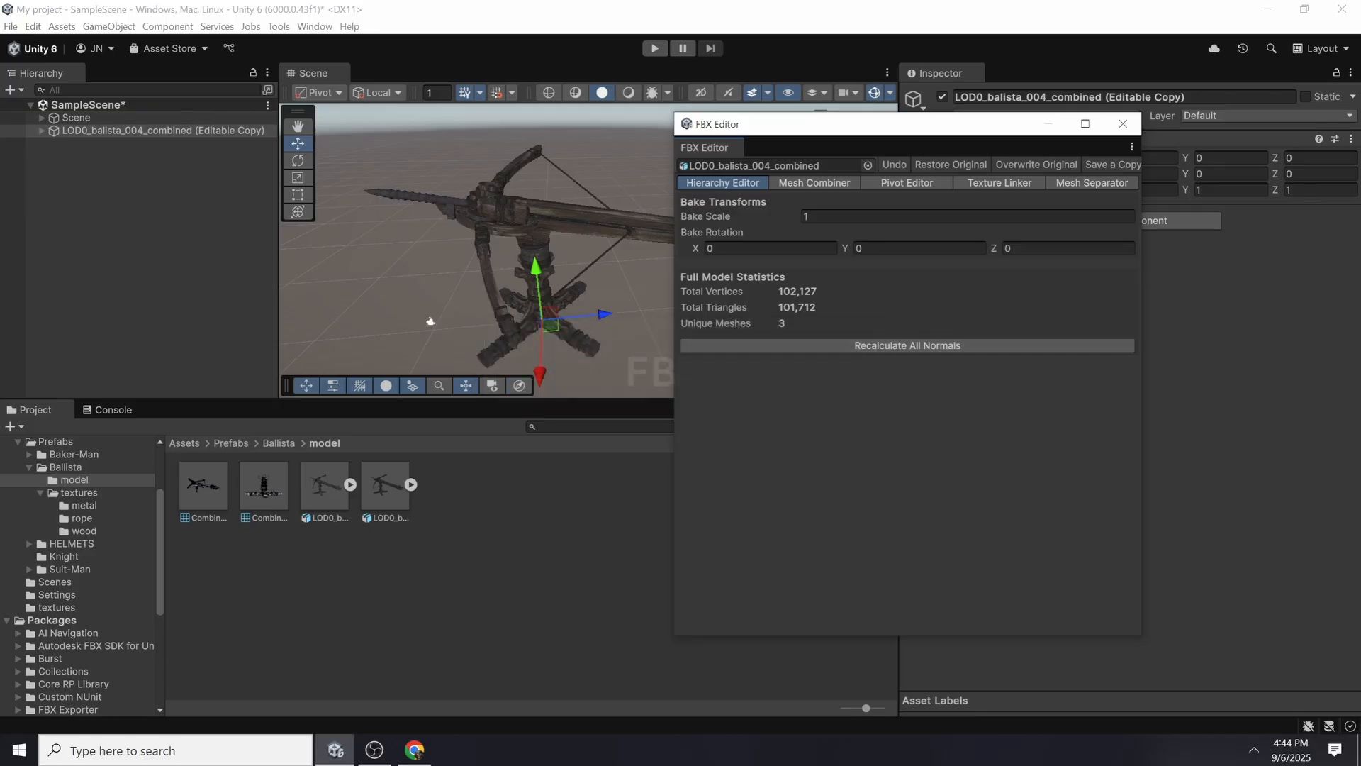
# - Examine the combined ballista up close, select its bolt and bring up the Mesh Combiner
pyautogui.moveTo(454, 284); pyautogui.dragTo(539, 312, button='right')
pyautogui.scroll(5, 496, 270)
pyautogui.moveTo(397, 305); pyautogui.dragTo(522, 202, button='middle')
pyautogui.keyDown('alt'); pyautogui.moveTo(482, 234); pyautogui.dragTo(524, 284); pyautogui.keyUp('alt')
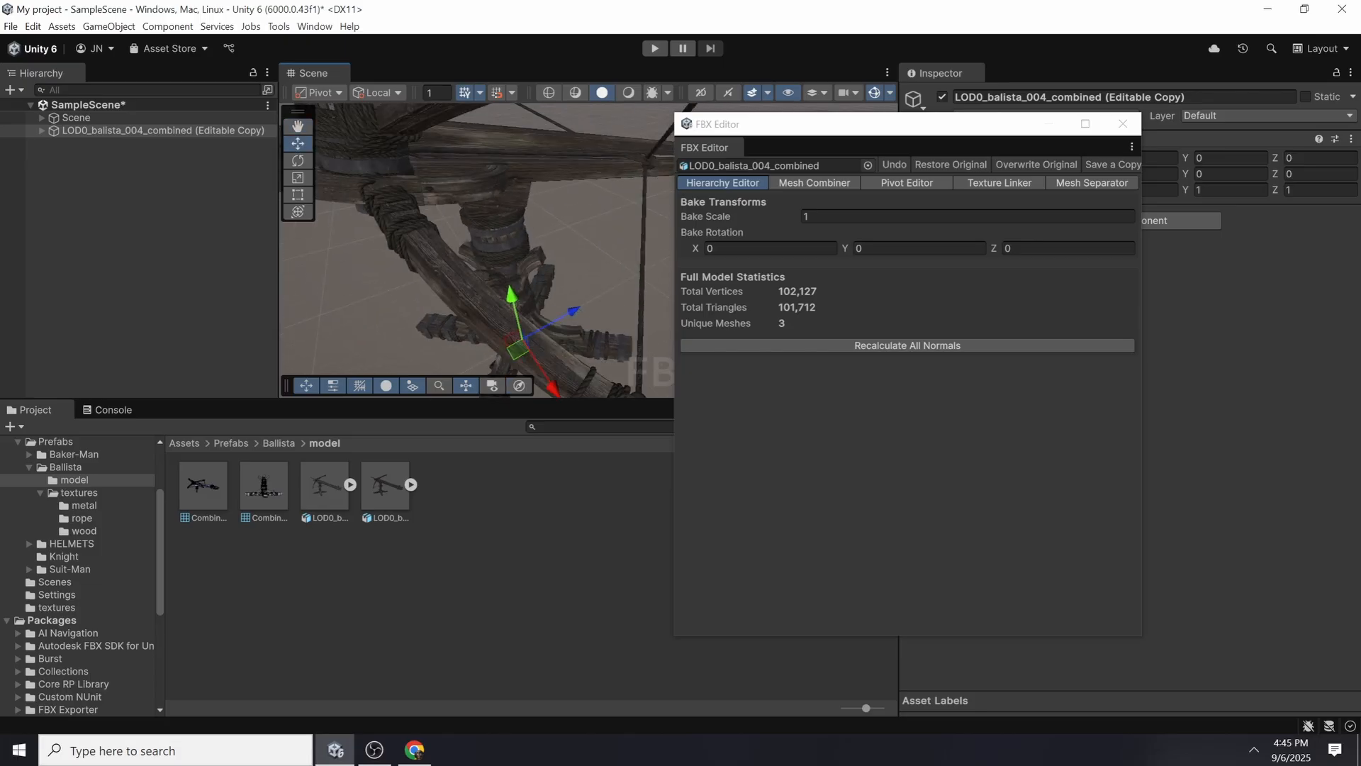
pyautogui.moveTo(511, 298); pyautogui.dragTo(538, 298, button='middle')
pyautogui.keyDown('alt'); pyautogui.moveTo(426, 270); pyautogui.dragTo(560, 248); pyautogui.keyUp('alt')
pyautogui.moveTo(490, 263); pyautogui.dragTo(575, 266, button='right')
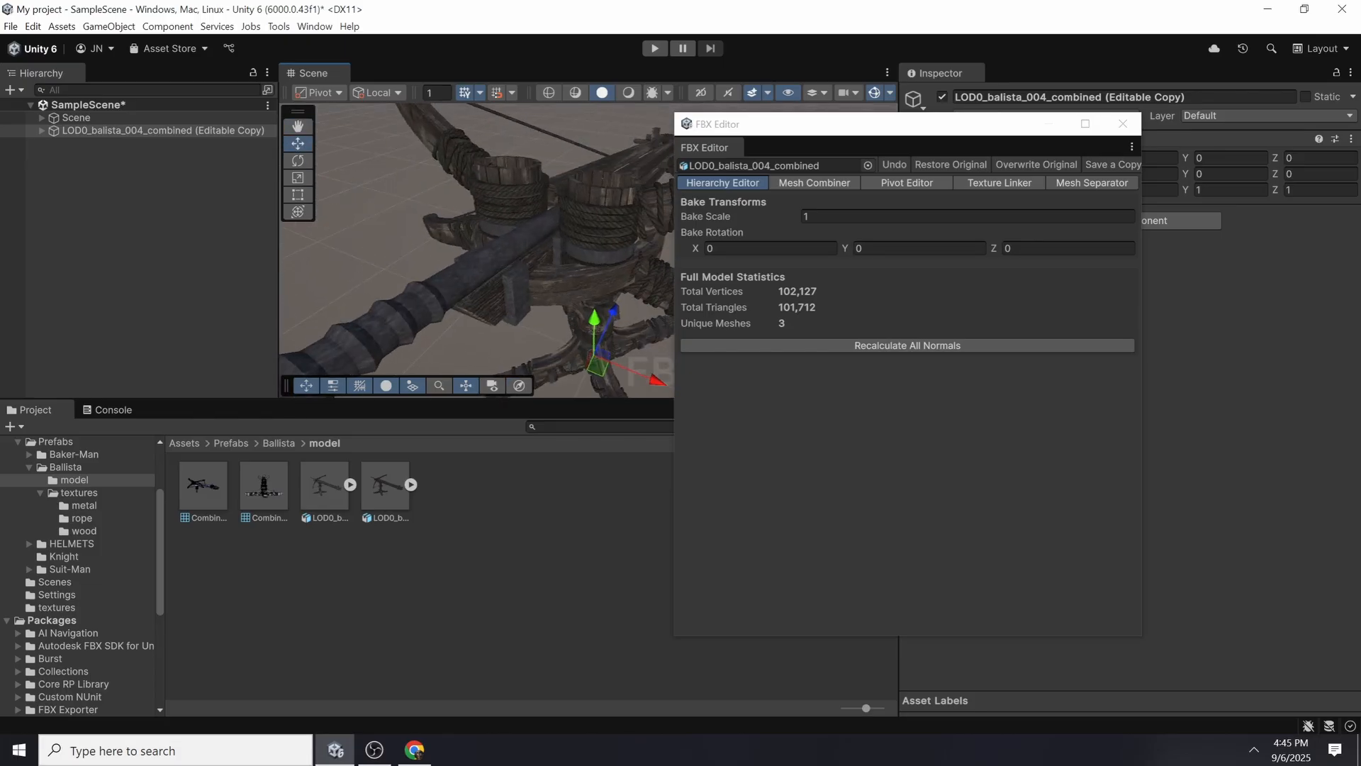
pyautogui.click(454, 279)
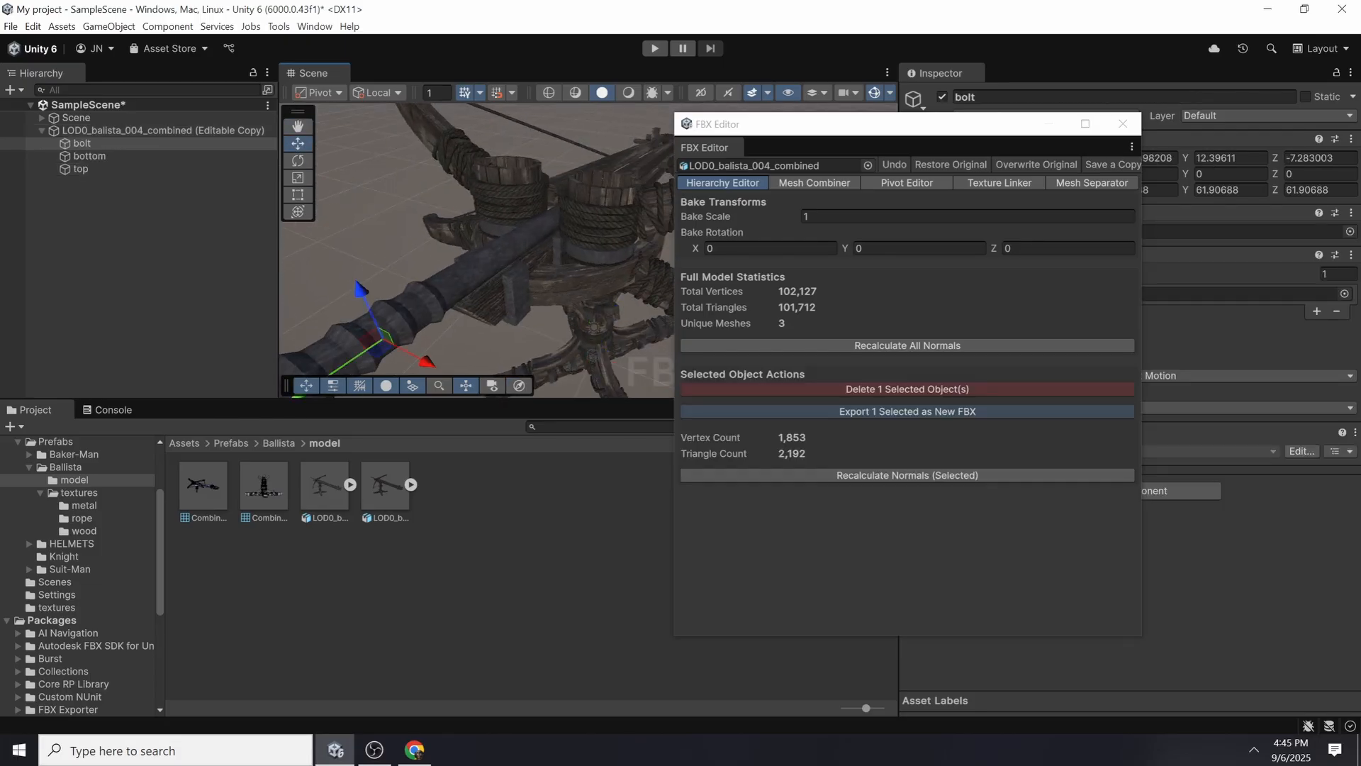
pyautogui.click(814, 182)
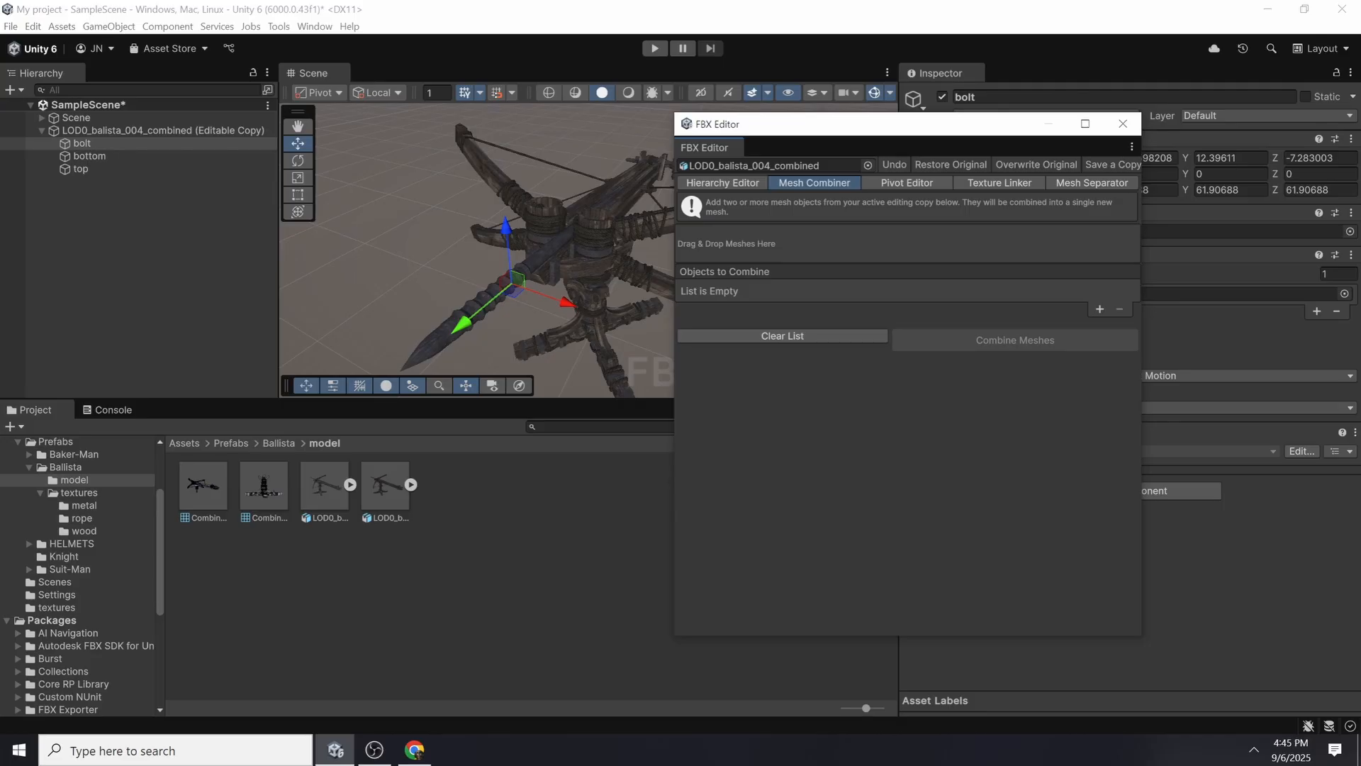
# - Place the original LOD0_balista_004 model in the scene beside the combined editable copy
pyautogui.moveTo(325, 487); pyautogui.dragTo(496, 273)
pyautogui.scroll(-3, 425, 276)
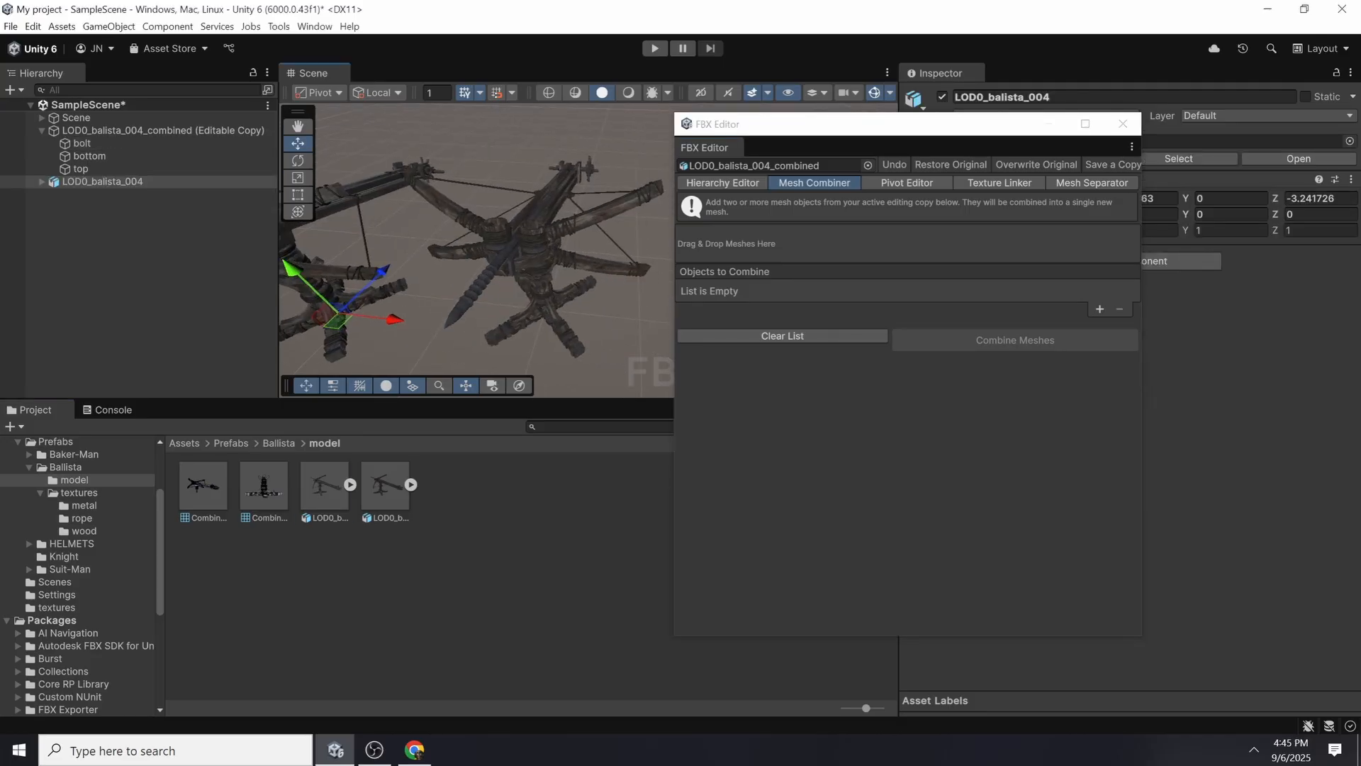
pyautogui.moveTo(426, 277); pyautogui.dragTo(447, 296, button='middle')
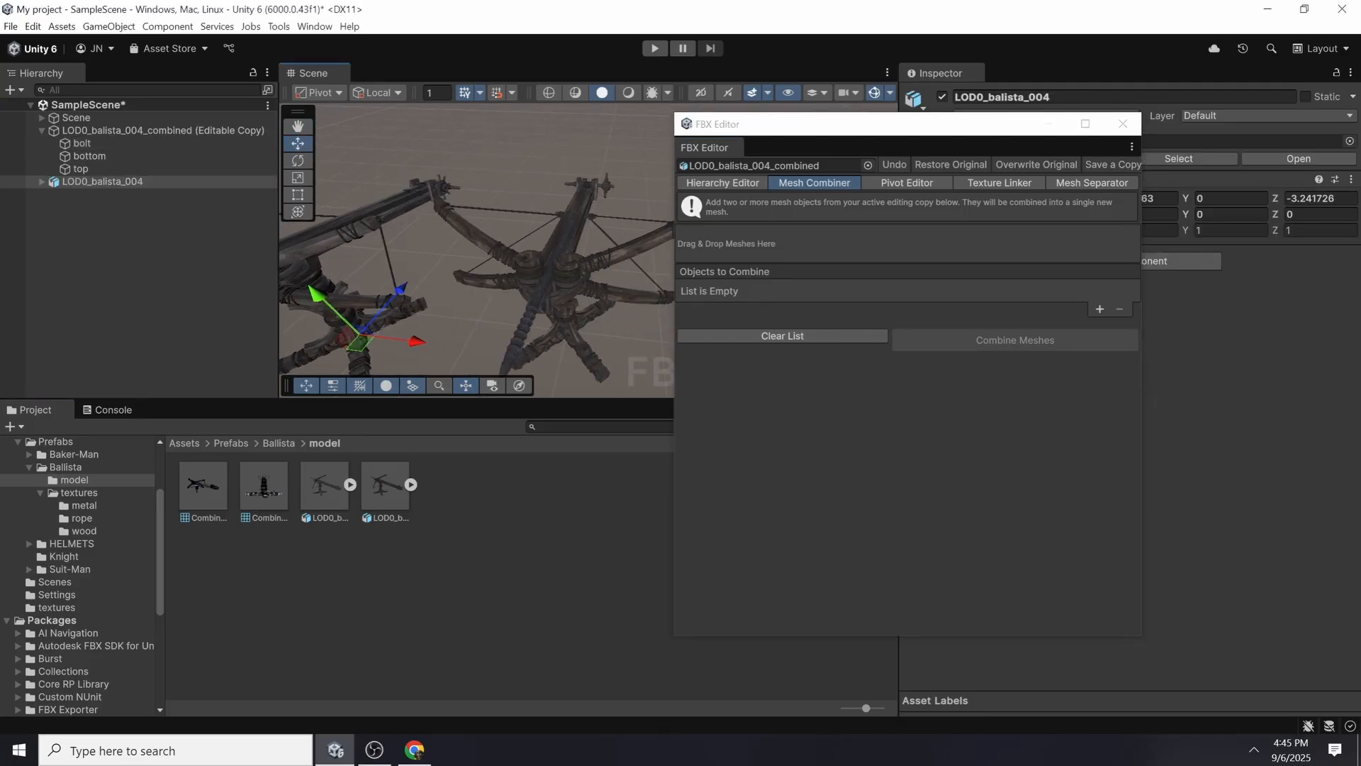
# - Check the combined copy's bolt in the Hierarchy Editor and expand the part list of LOD0_balista_004 in the scene
pyautogui.click(524, 329)
pyautogui.moveTo(976, 125); pyautogui.dragTo(814, 69)
pyautogui.click(410, 485)
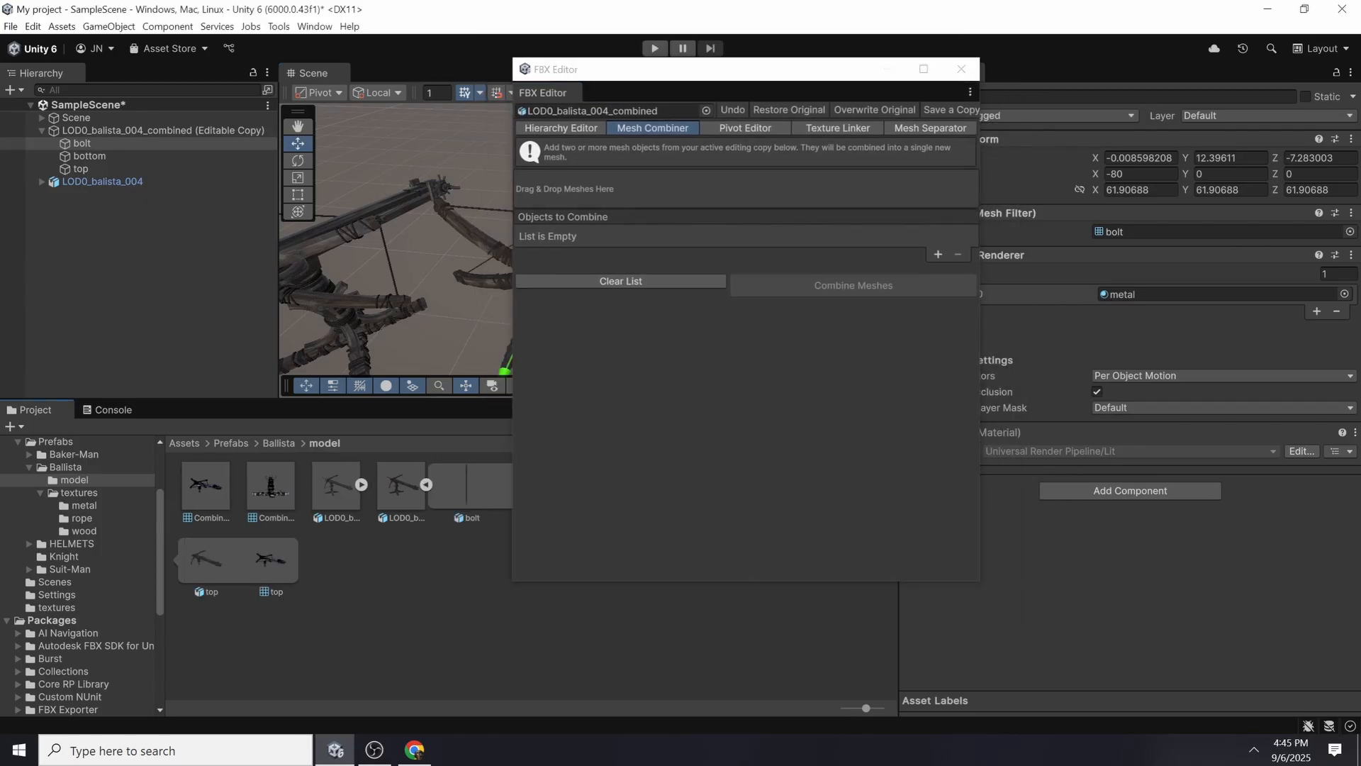
pyautogui.click(561, 128)
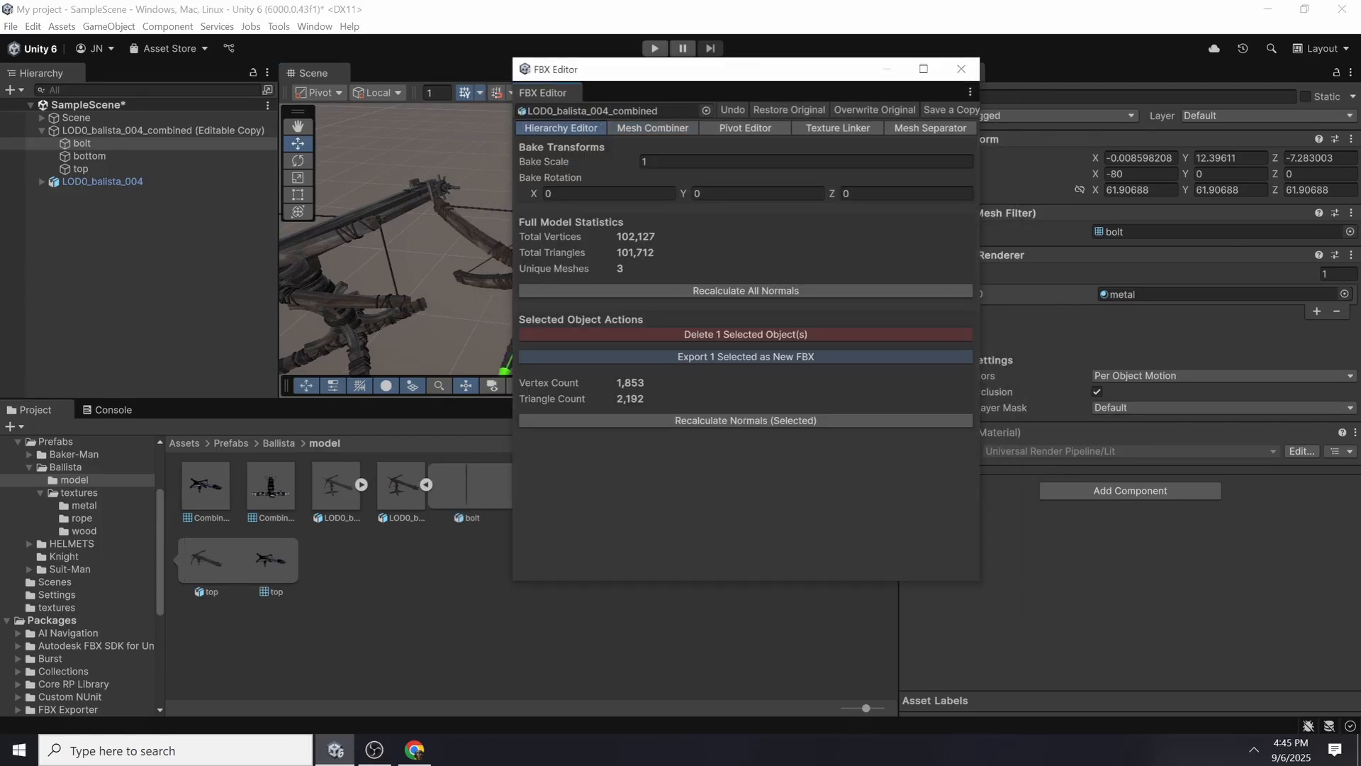
pyautogui.click(41, 182)
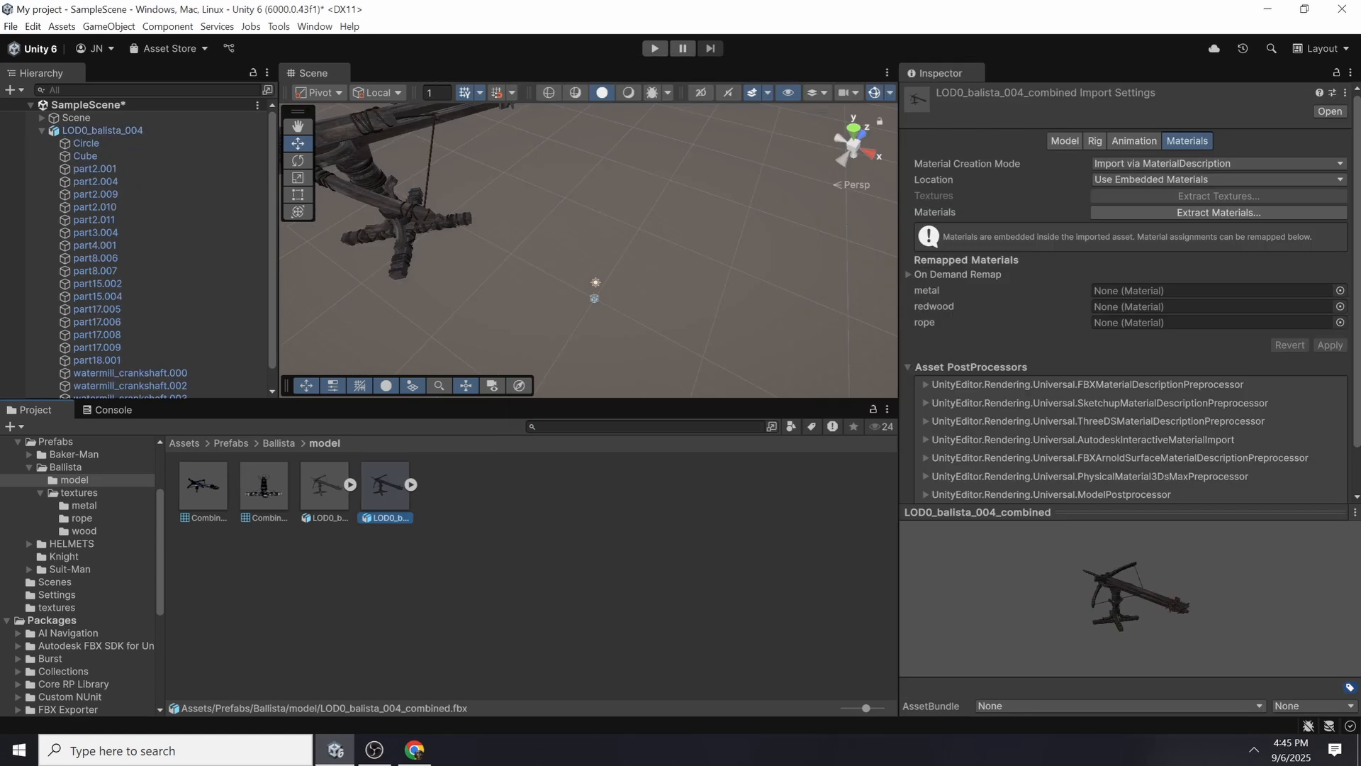
# - Place LOD0_balista_004_combined in the scene beside the original ballista, with both models in view
pyautogui.moveTo(624, 269); pyautogui.dragTo(504, 216, button='right')
pyautogui.click(103, 130)
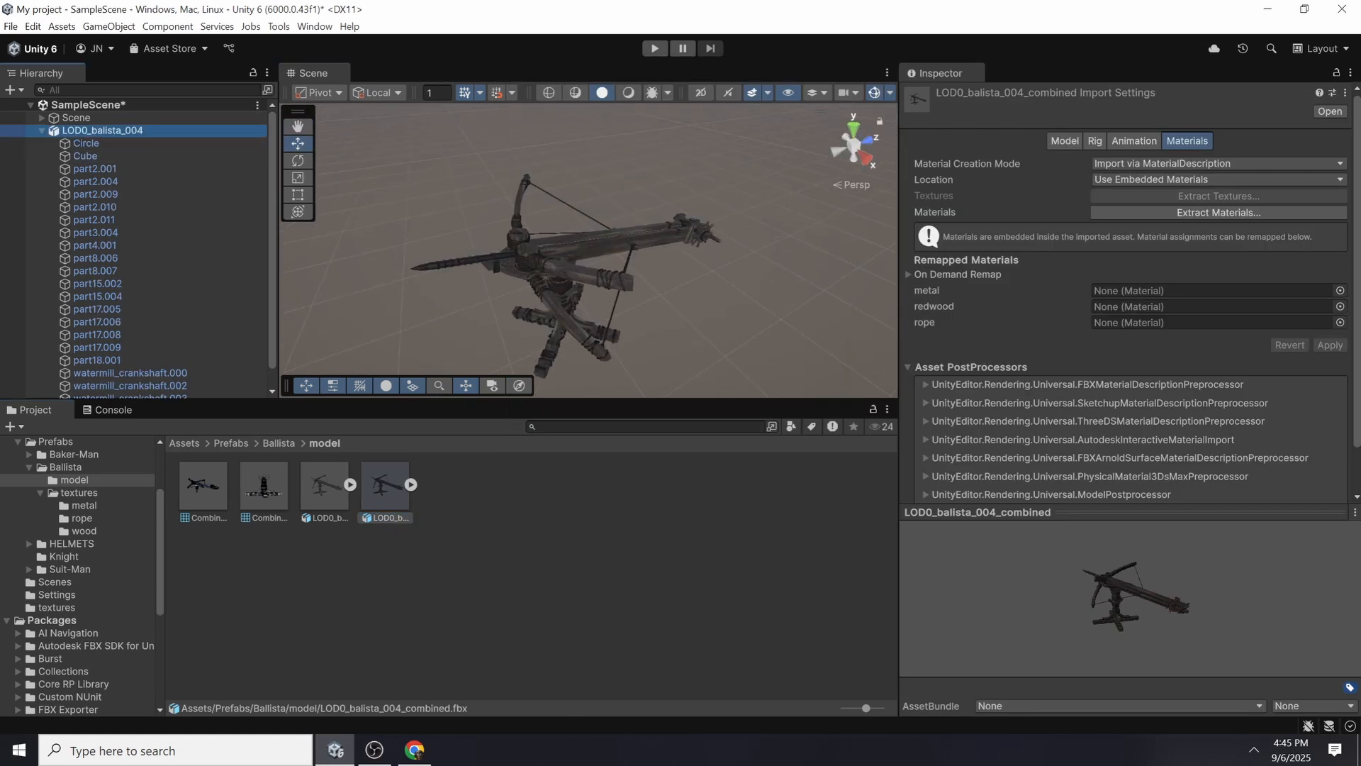
pyautogui.scroll(-3, 589, 284)
pyautogui.moveTo(588, 284); pyautogui.dragTo(511, 181, button='middle')
pyautogui.moveTo(511, 181); pyautogui.dragTo(574, 198, button='right')
pyautogui.moveTo(385, 486); pyautogui.dragTo(546, 240)
pyautogui.scroll(3, 546, 240)
pyautogui.moveTo(546, 239); pyautogui.dragTo(610, 245, button='right')
pyautogui.moveTo(610, 244); pyautogui.dragTo(829, 309, button='middle')
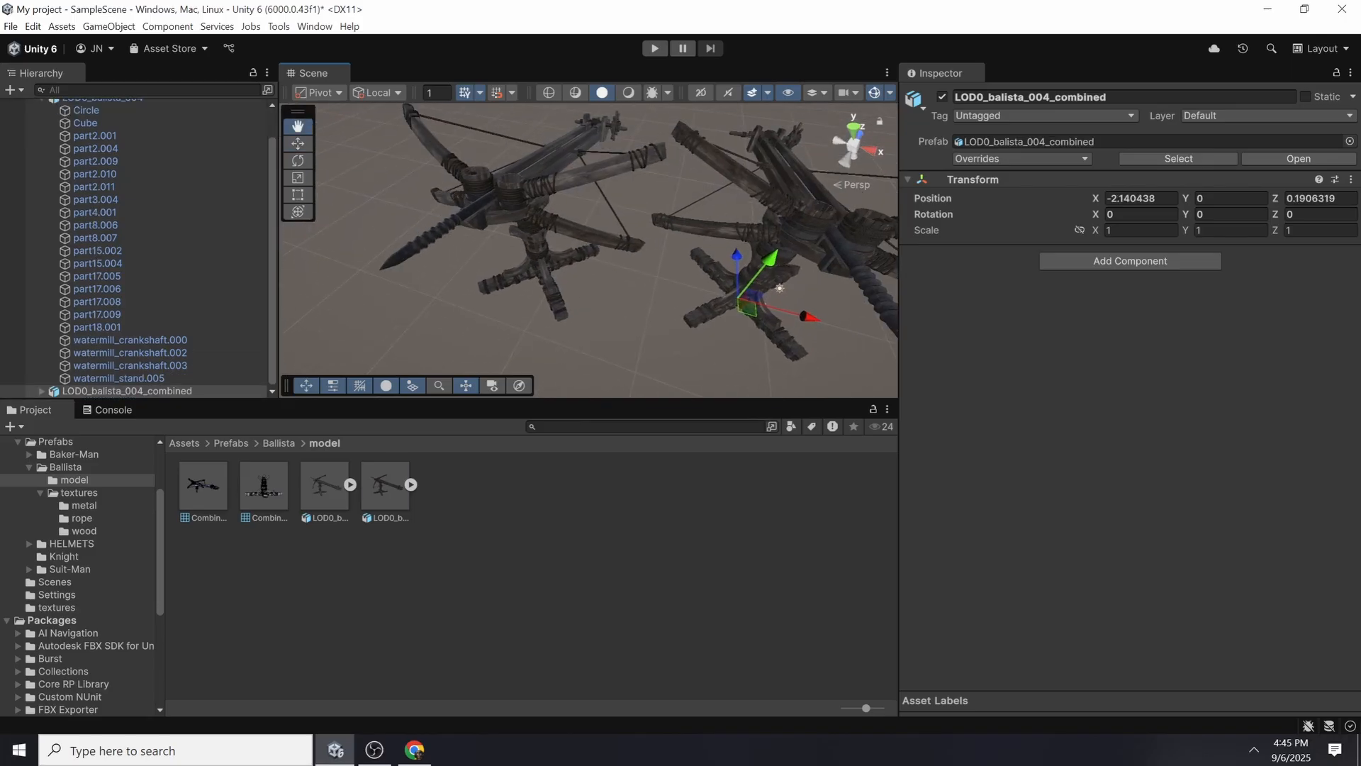
pyautogui.scroll(-4, 830, 309)
# - Compare the remapped materials in the import settings of LOD0_balista_004_combined and LOD0_balista_004
pyautogui.click(385, 485)
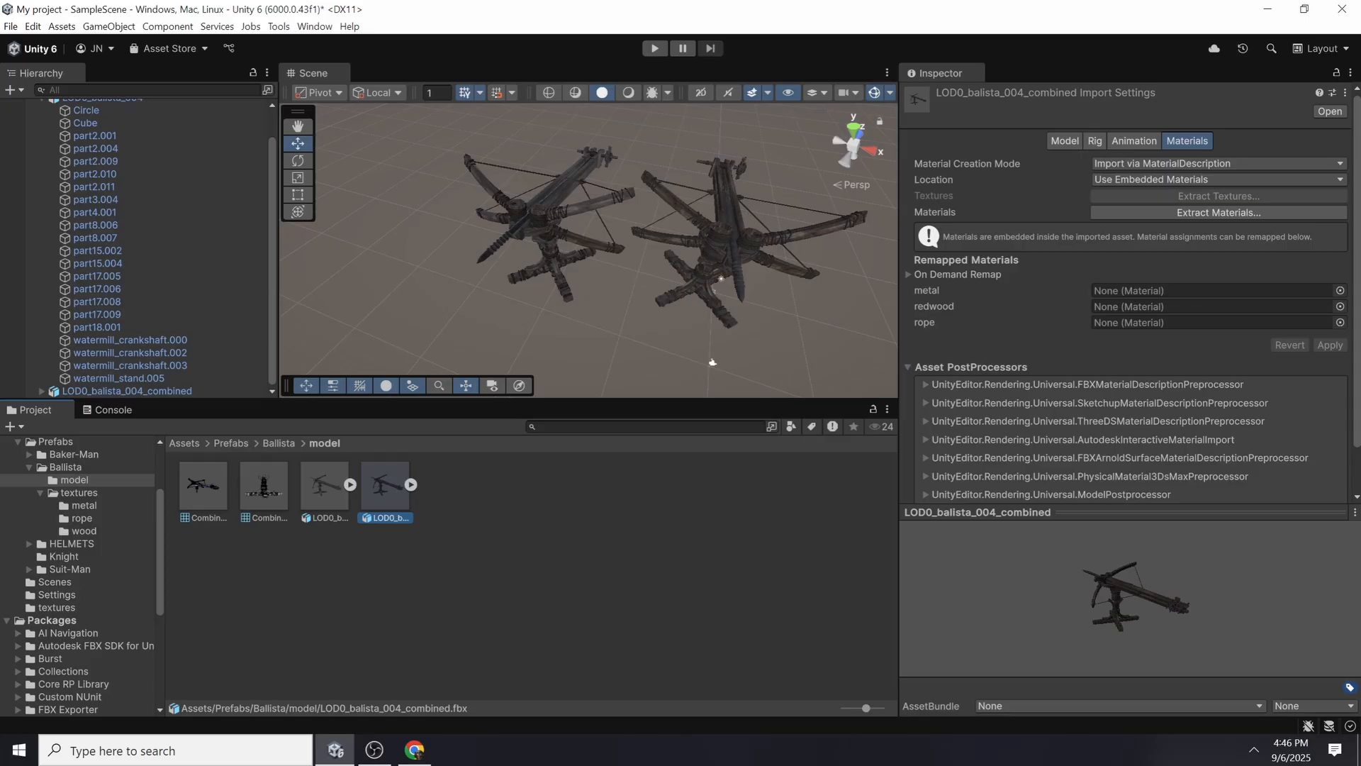
pyautogui.press('Left')
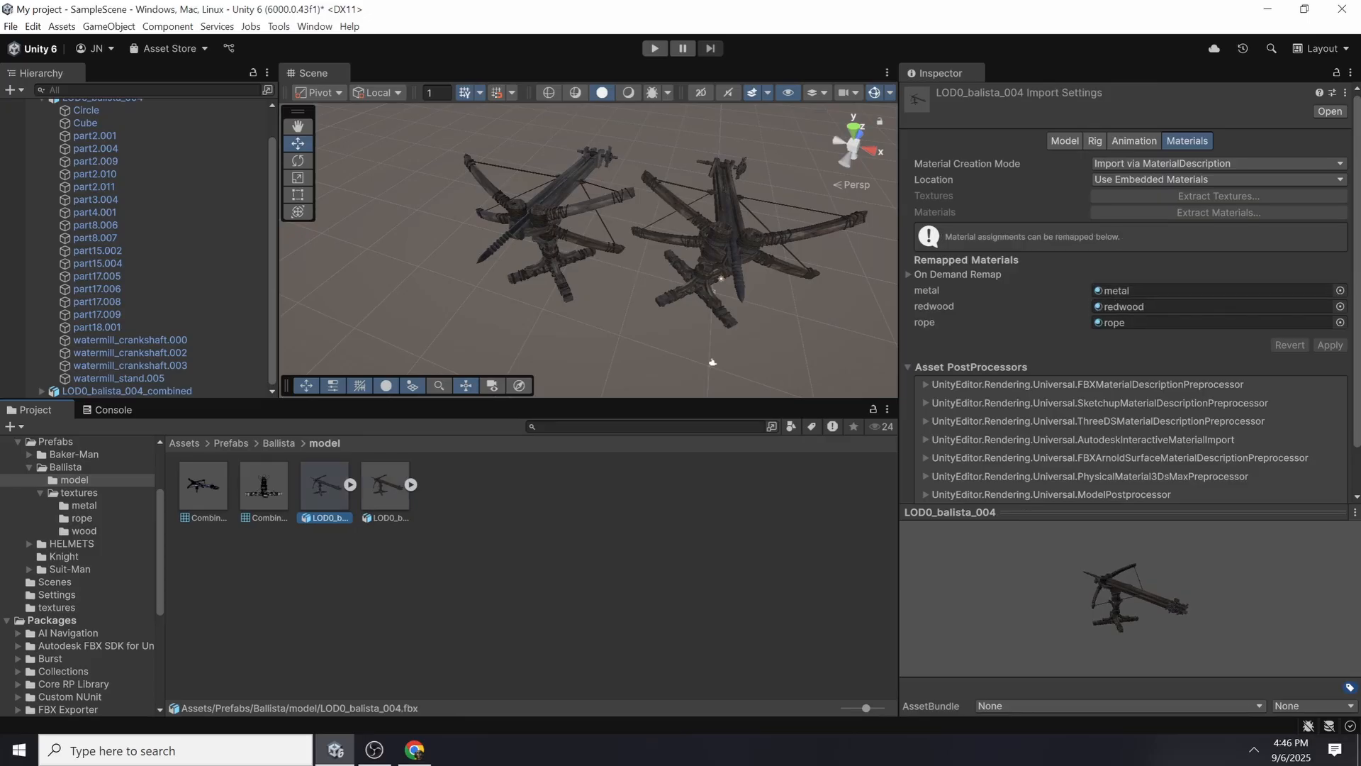
pyautogui.press('Right')
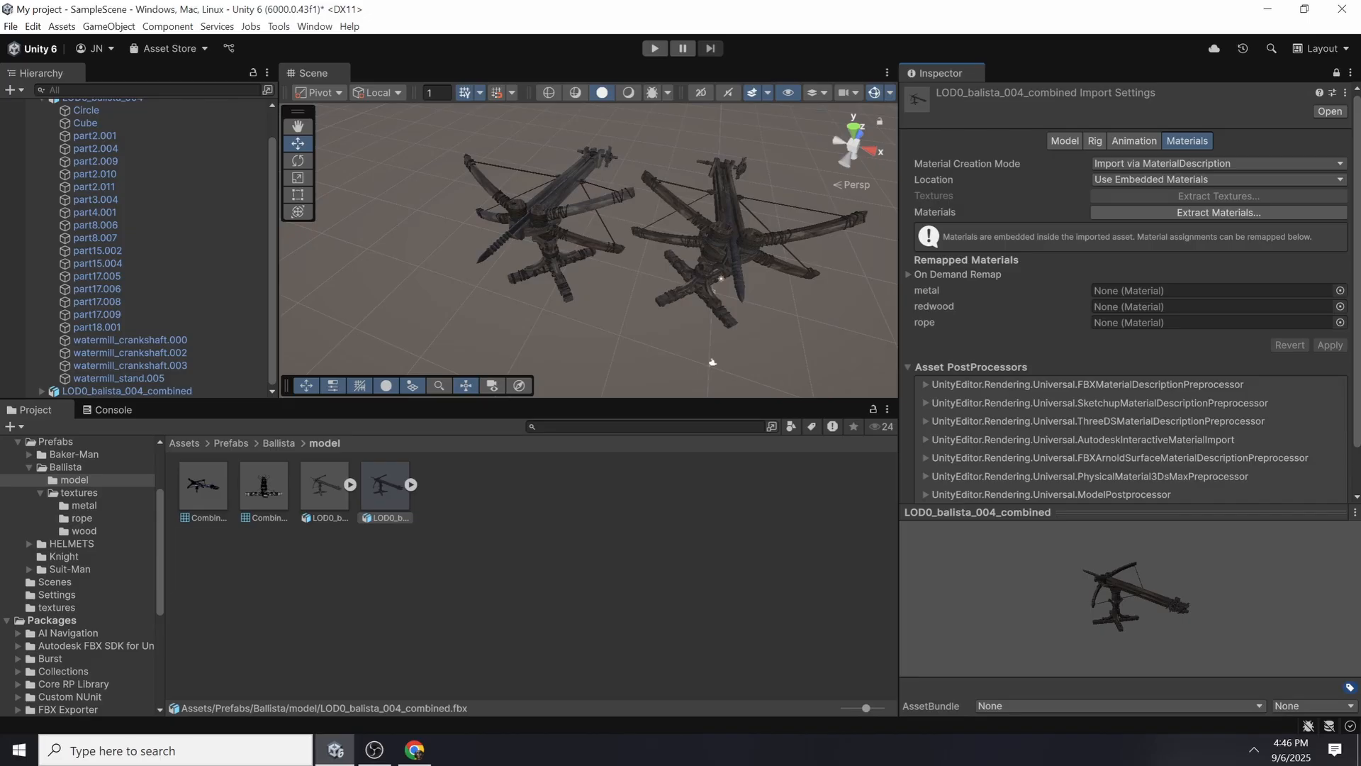
# - Remap LOD0_balista_004_combined's metal, redwood and rope slots to the matching materials from the Ballista textures folder, and apply the import settings
pyautogui.click(279, 444)
pyautogui.click(203, 487)
pyautogui.doubleClick(263, 488)
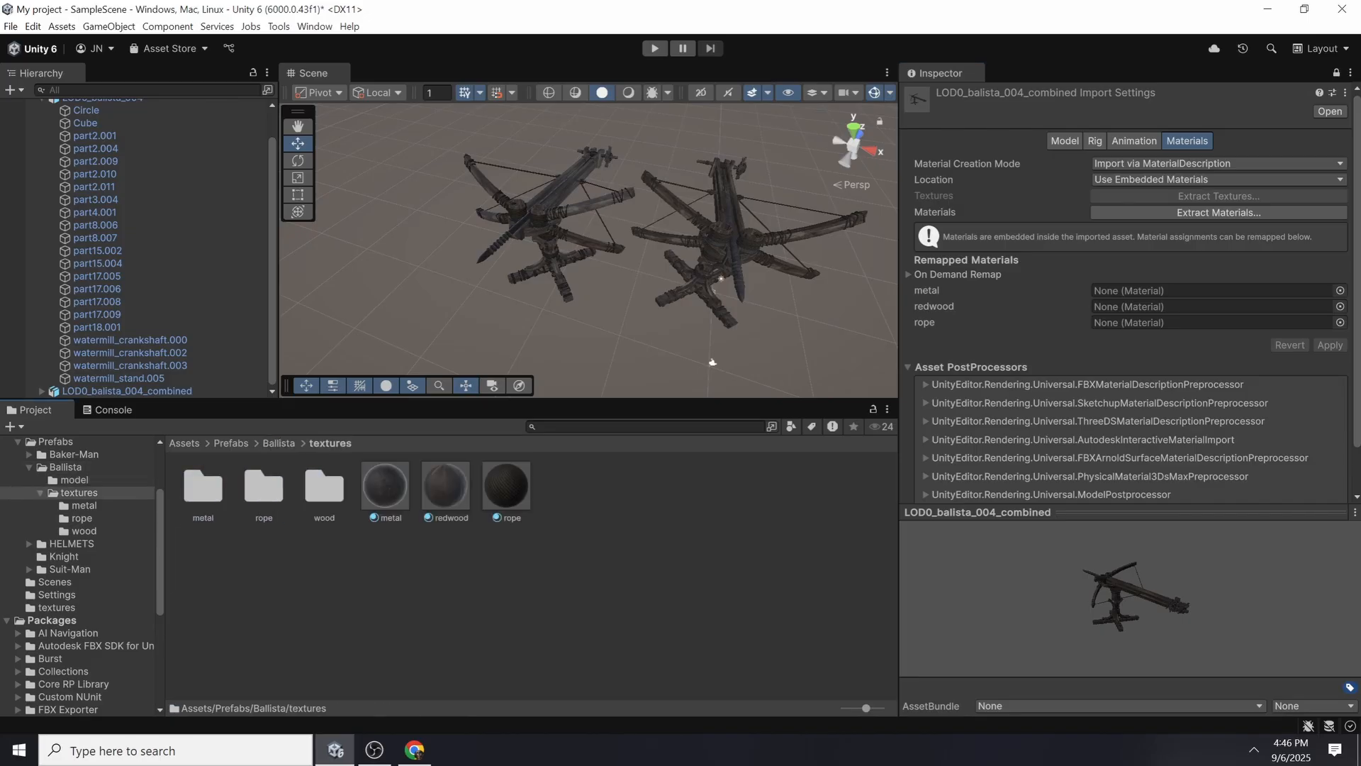
pyautogui.moveTo(385, 485); pyautogui.dragTo(1170, 291)
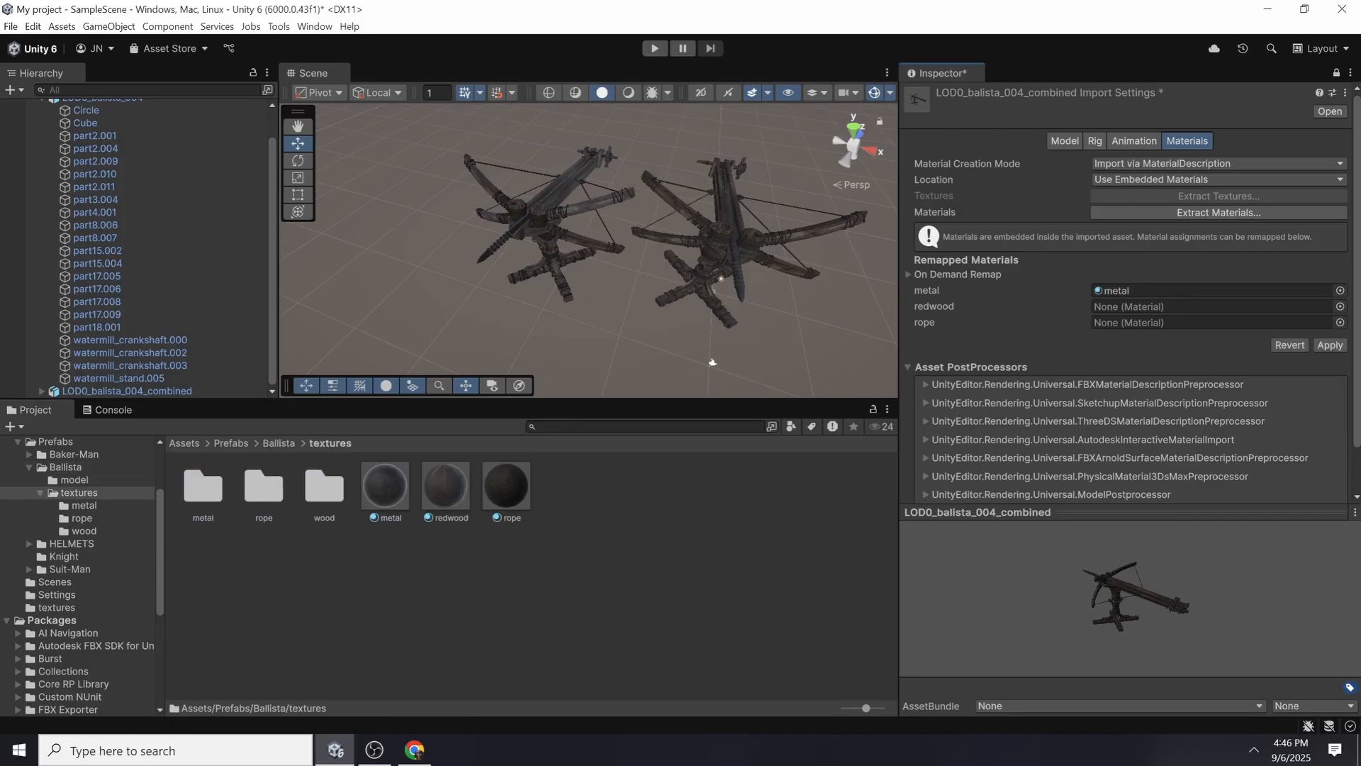
pyautogui.moveTo(446, 486); pyautogui.dragTo(1170, 307)
pyautogui.moveTo(506, 486); pyautogui.dragTo(1170, 323)
pyautogui.click(1330, 344)
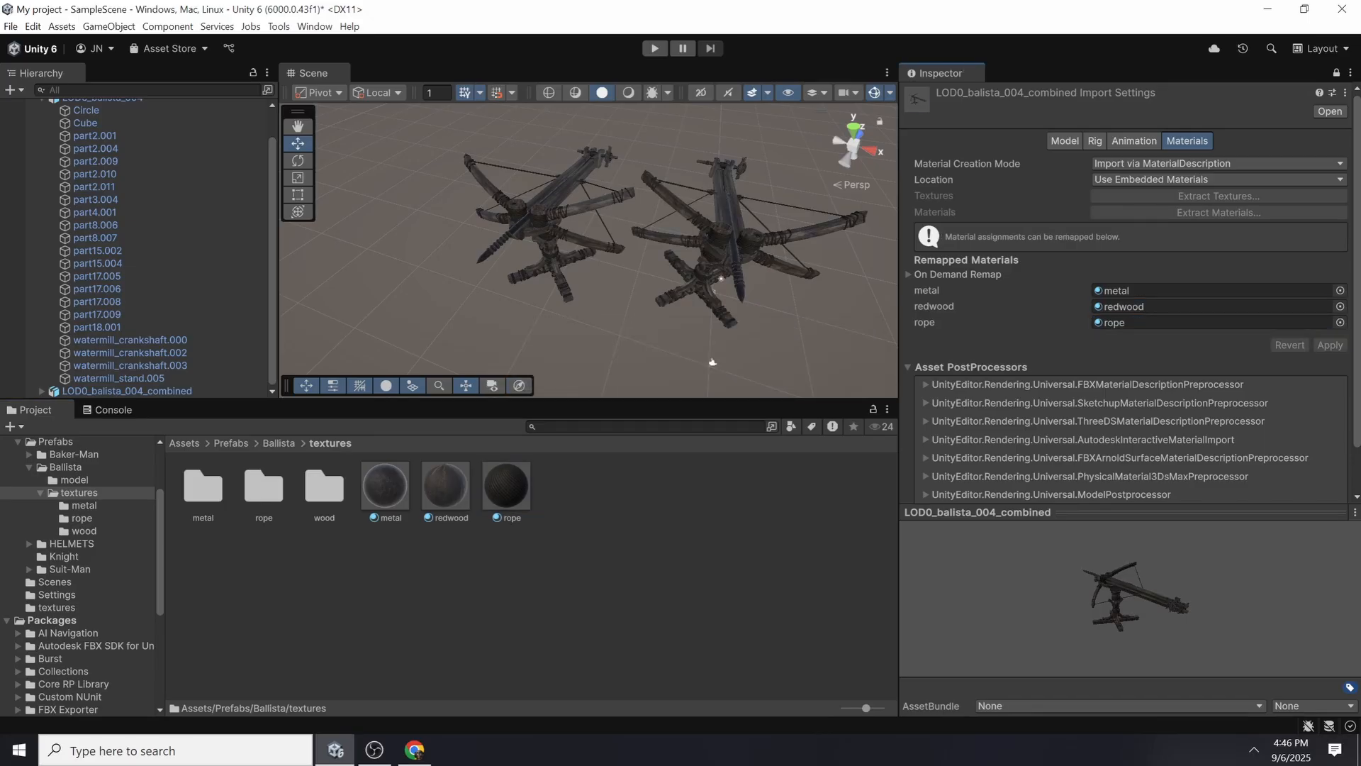
pyautogui.scroll(3, 713, 362)
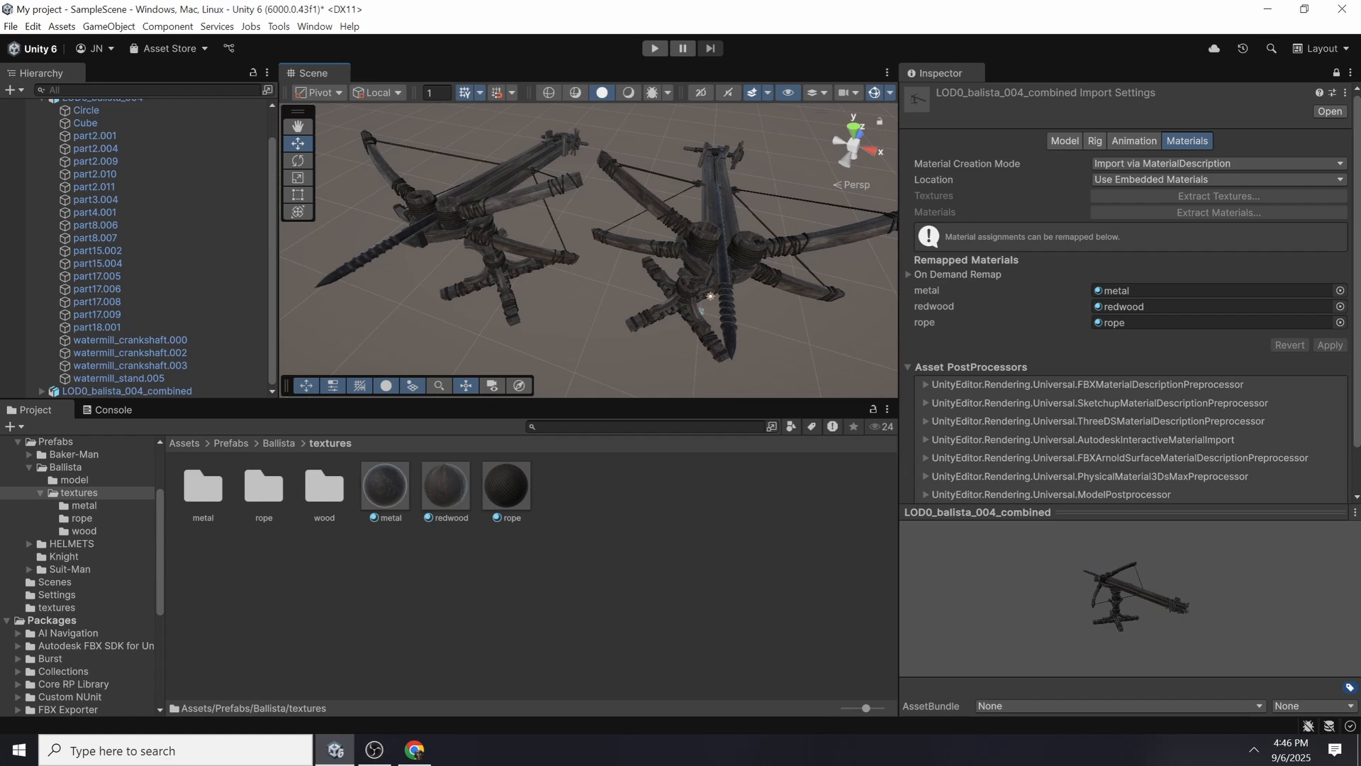
pyautogui.keyDown('alt'); pyautogui.moveTo(701, 310); pyautogui.dragTo(638, 397); pyautogui.keyUp('alt')
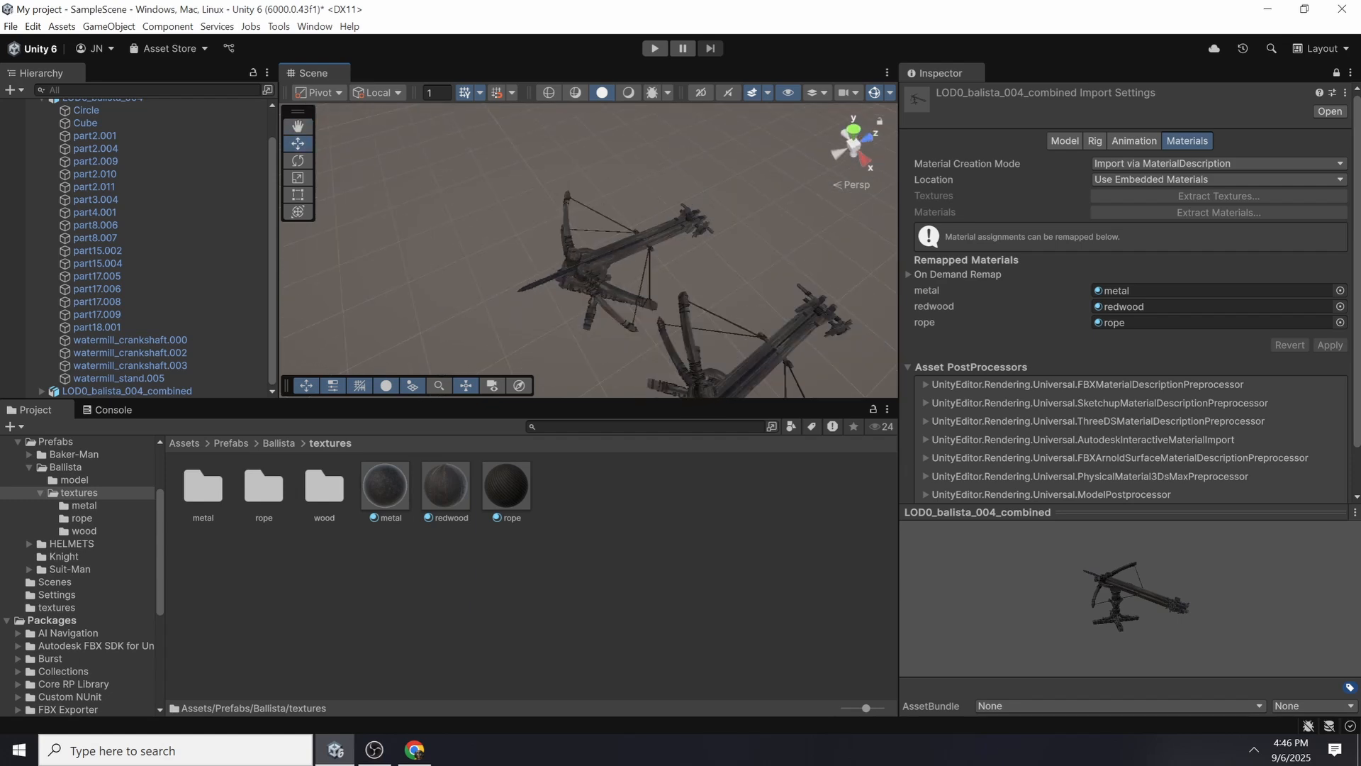